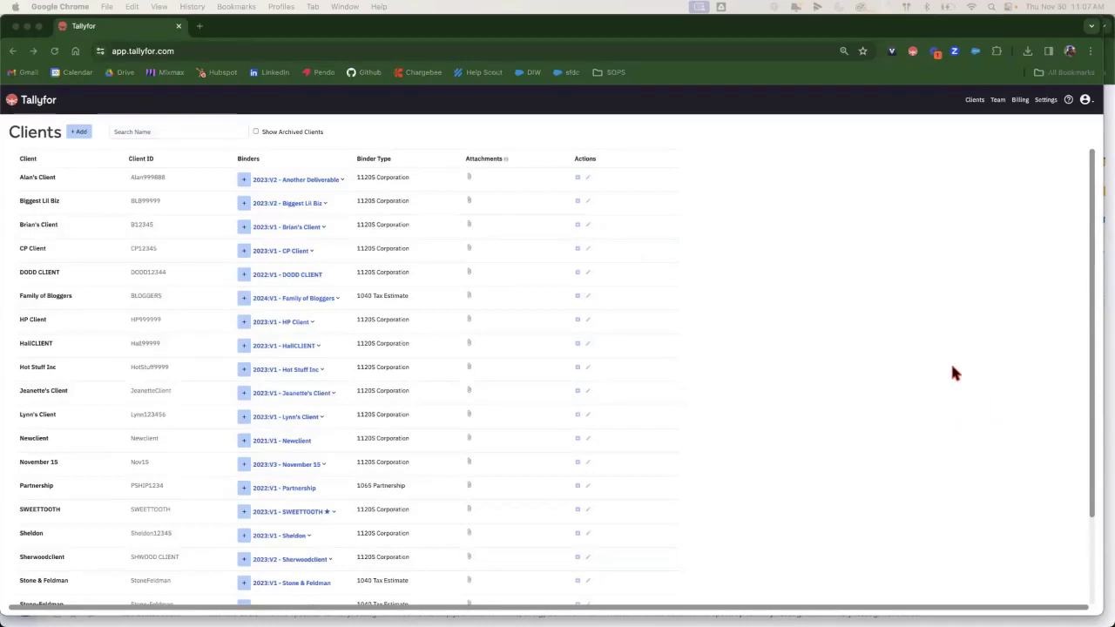
View the help resource links and the import options in the first client's 2023 V2 binder, and return to the client list
{"action": "left_click", "coordinate": [856, 273]}
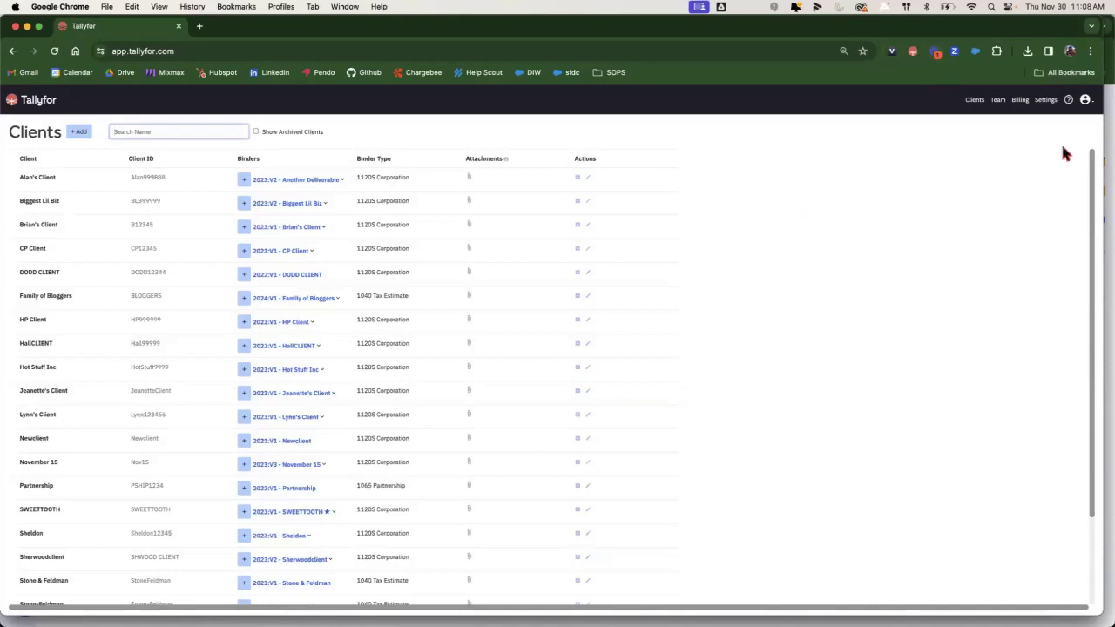
{"action": "left_click", "coordinate": [1068, 99]}
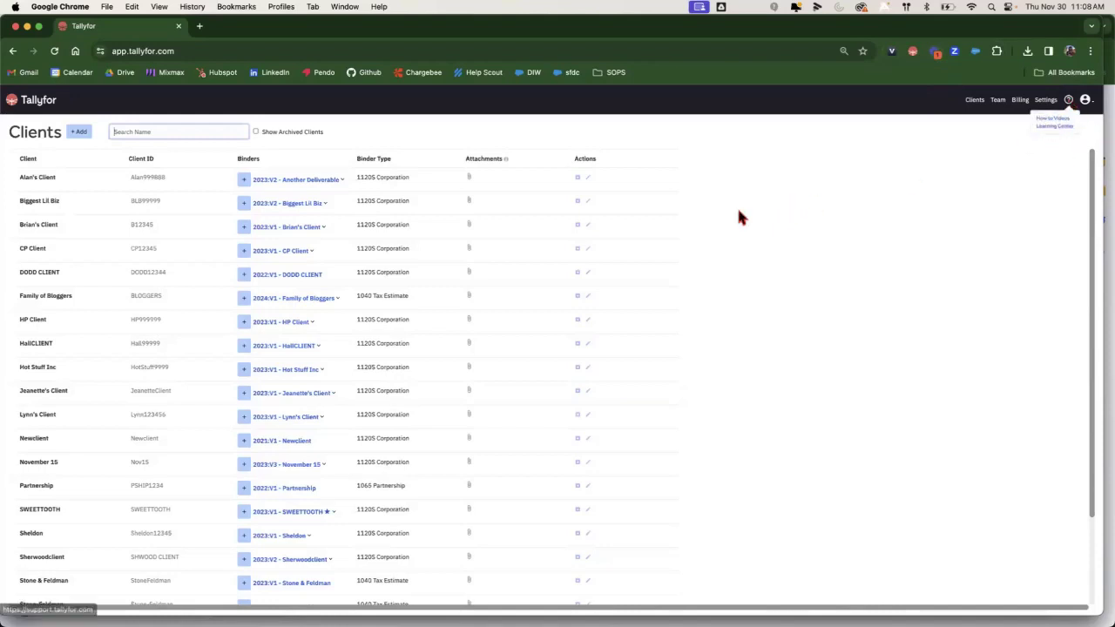
{"action": "left_click", "coordinate": [296, 179]}
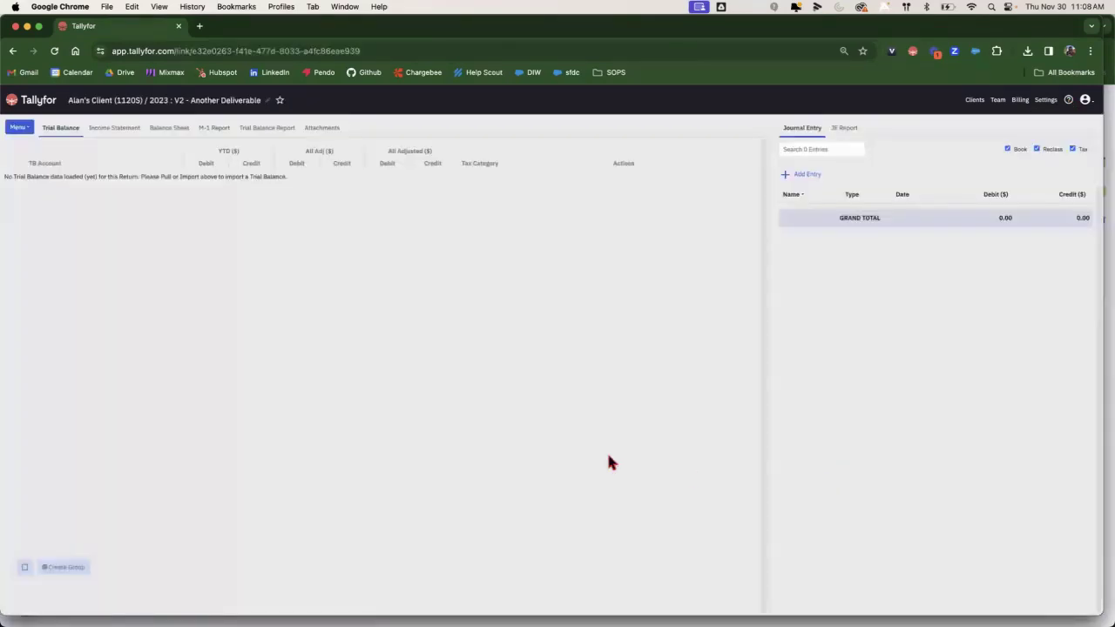
{"action": "left_click", "coordinate": [19, 127]}
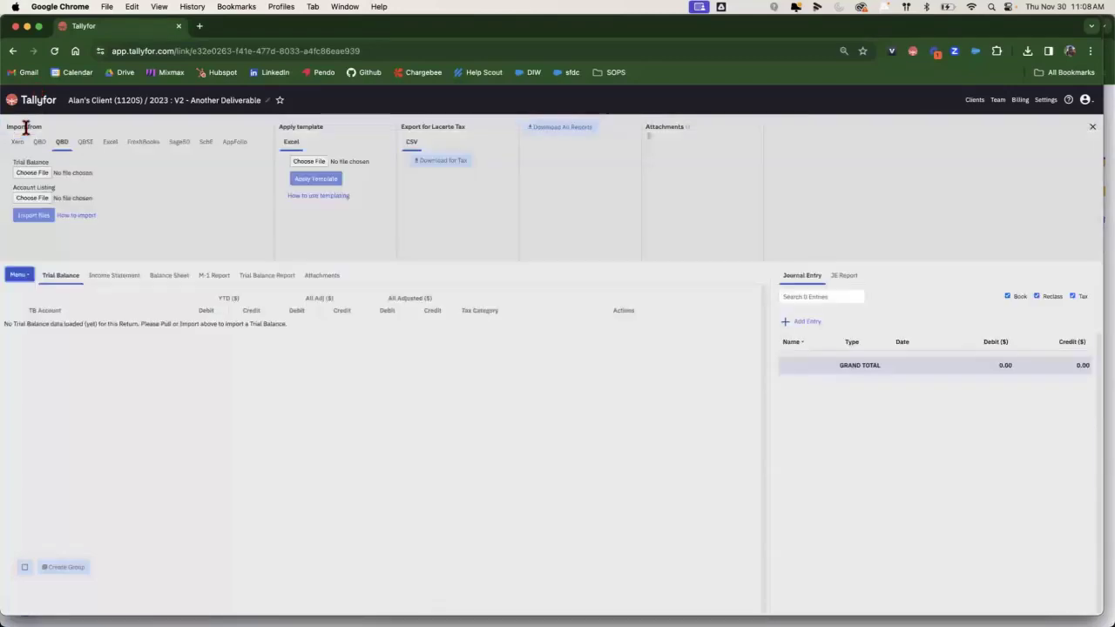
{"action": "left_click", "coordinate": [975, 99]}
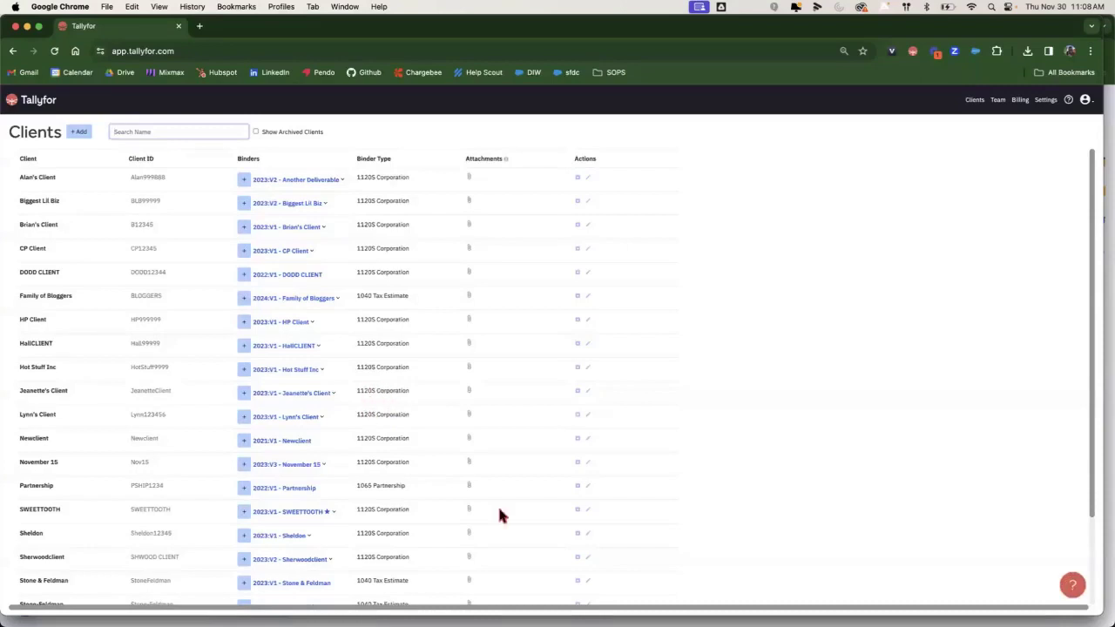
View the suggested articles in the support help widget and close it
{"action": "left_click", "coordinate": [1075, 588]}
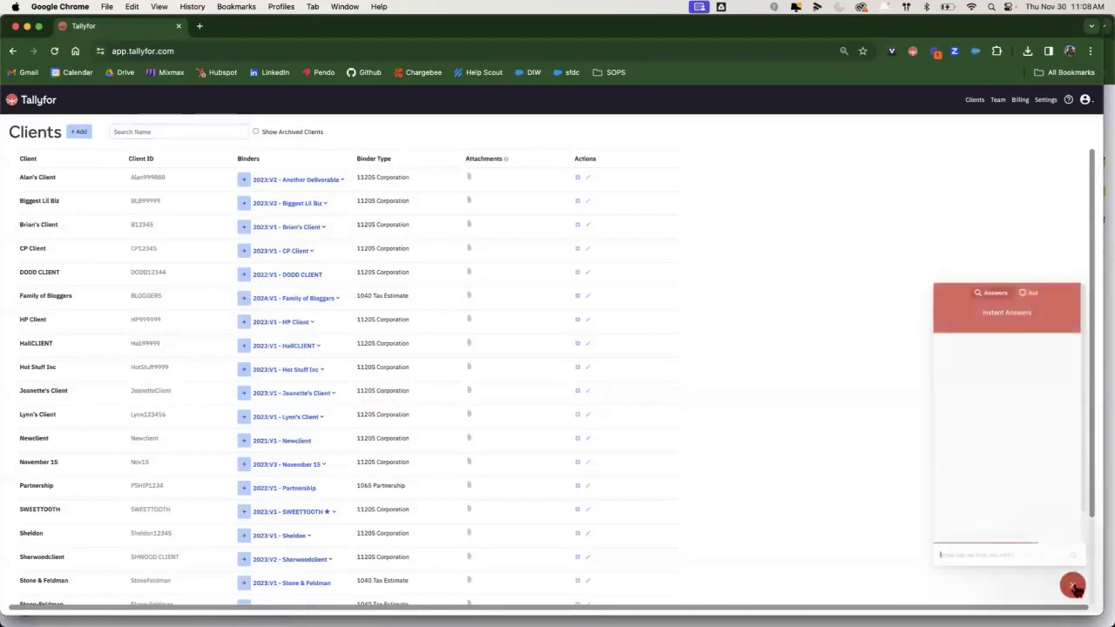
{"action": "left_click", "coordinate": [1028, 551]}
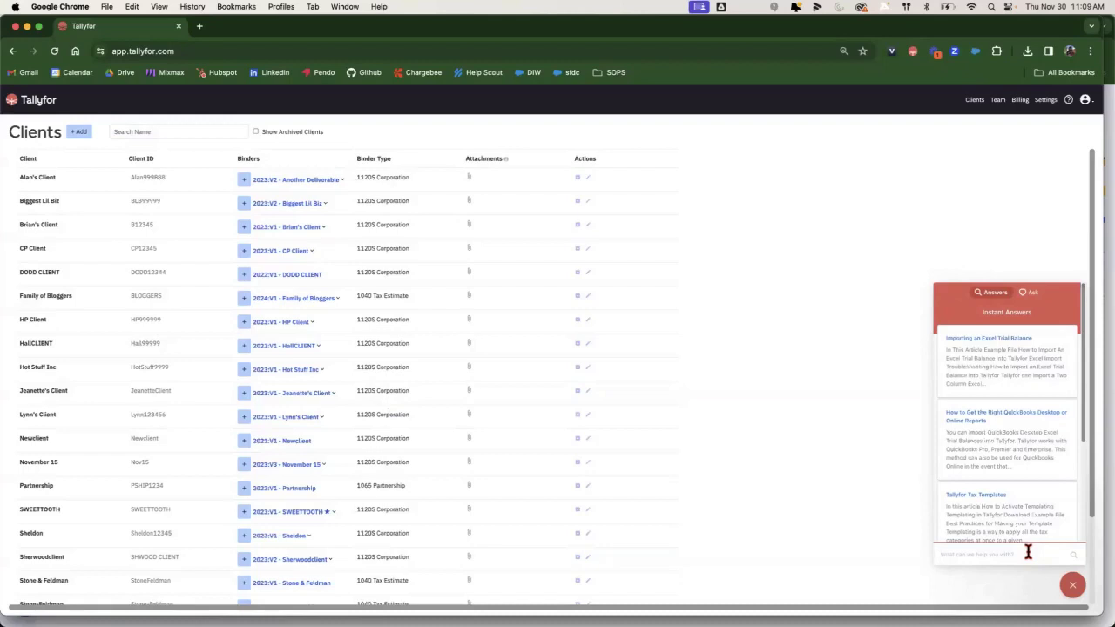
{"action": "left_click", "coordinate": [1028, 552]}
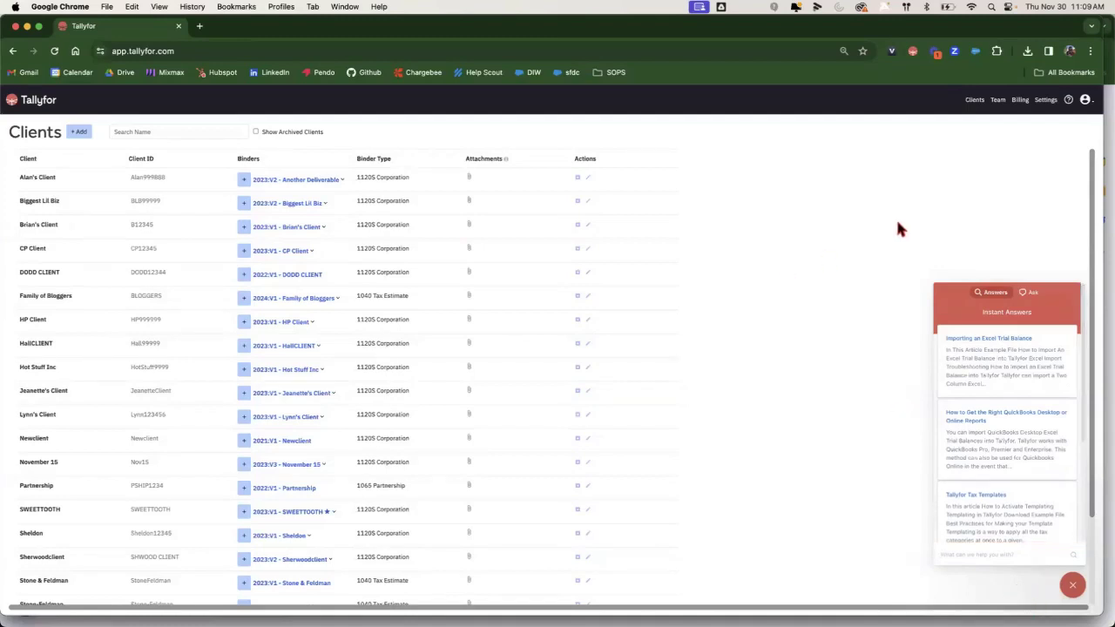
{"action": "left_click", "coordinate": [1072, 585]}
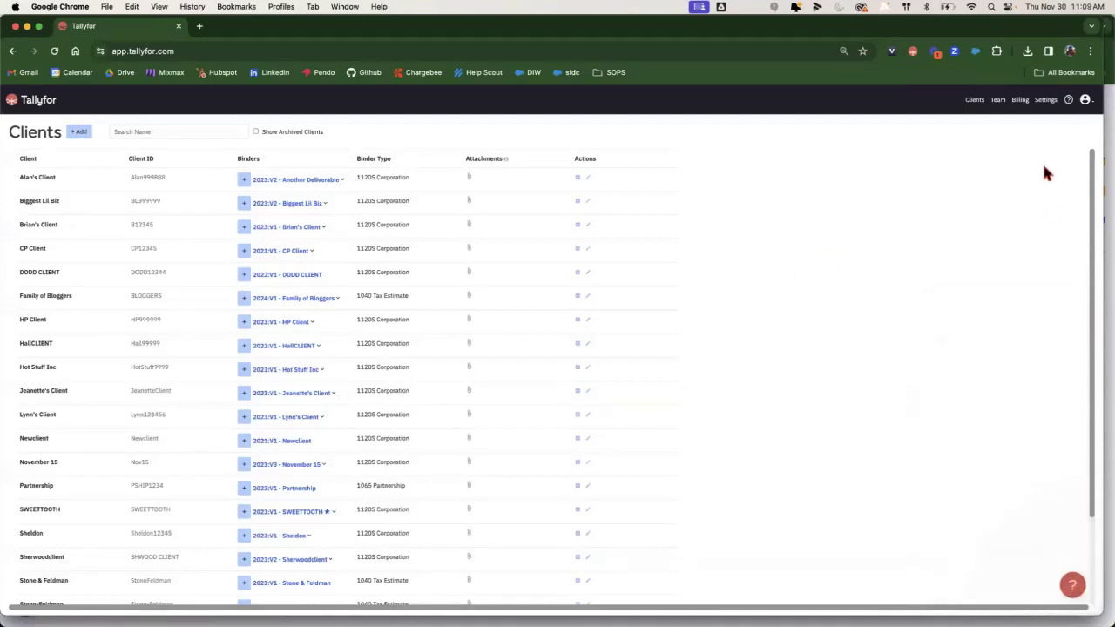
Set the primary accounting product to Excel in the general firm settings
{"action": "left_click", "coordinate": [1044, 101]}
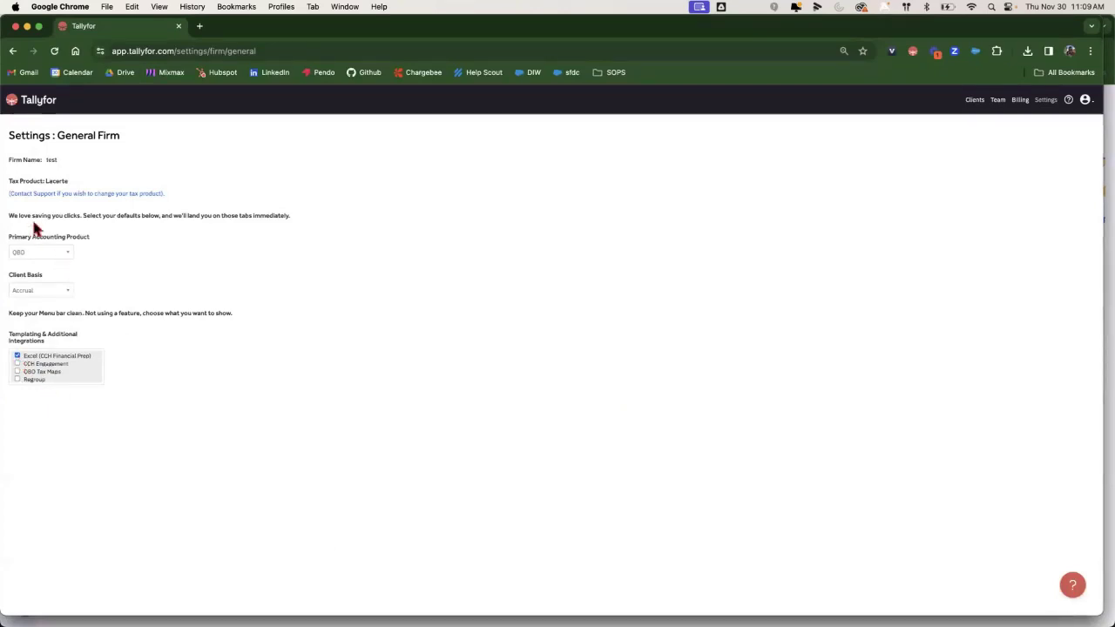
{"action": "left_click", "coordinate": [58, 253]}
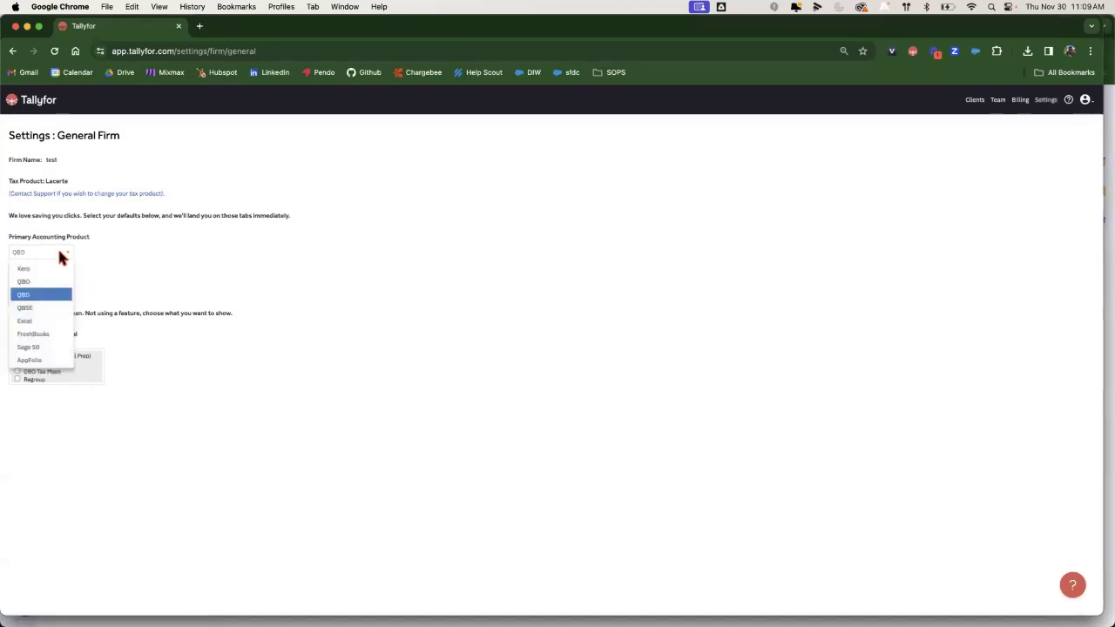
{"action": "left_click", "coordinate": [58, 323]}
Switch the default client basis to Cash and back to Accrual
{"action": "left_click", "coordinate": [68, 296]}
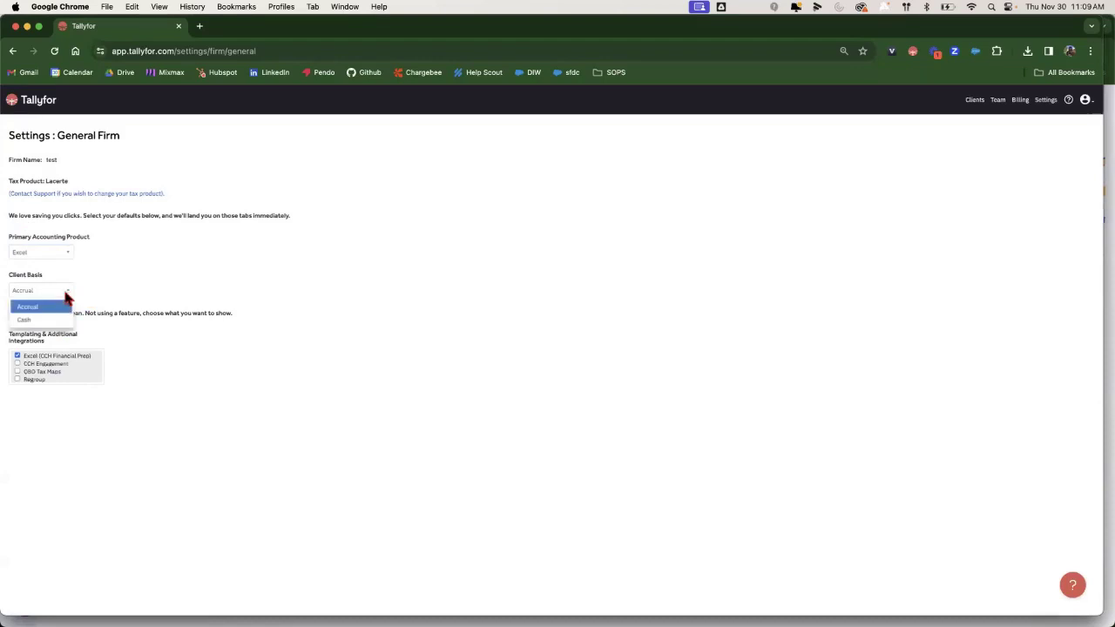
{"action": "left_click", "coordinate": [63, 317]}
{"action": "left_click", "coordinate": [61, 290]}
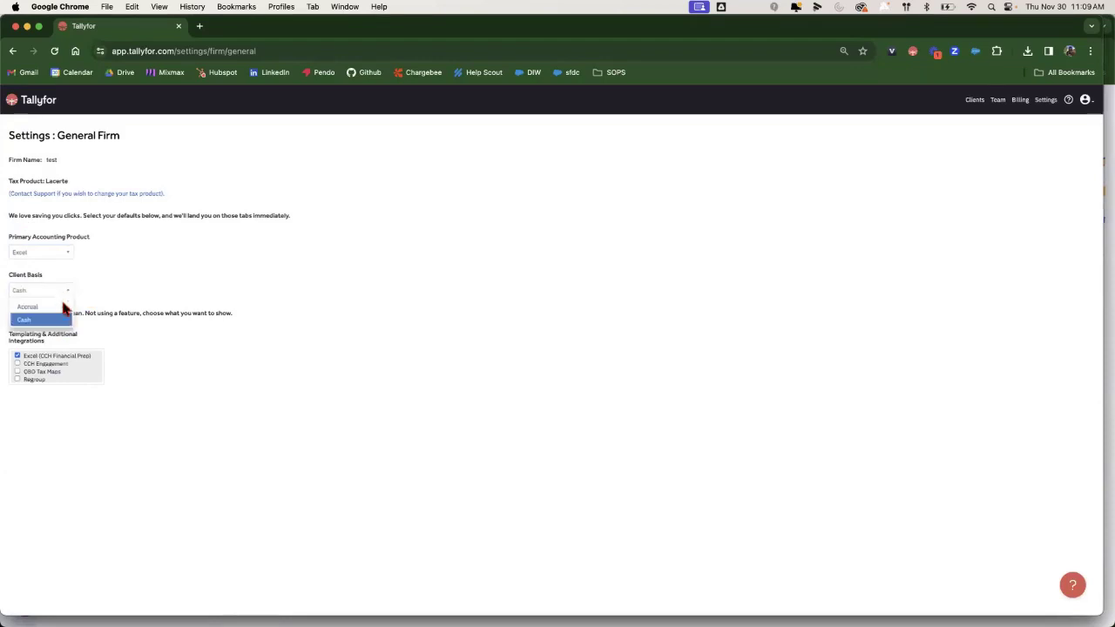
{"action": "left_click", "coordinate": [30, 305]}
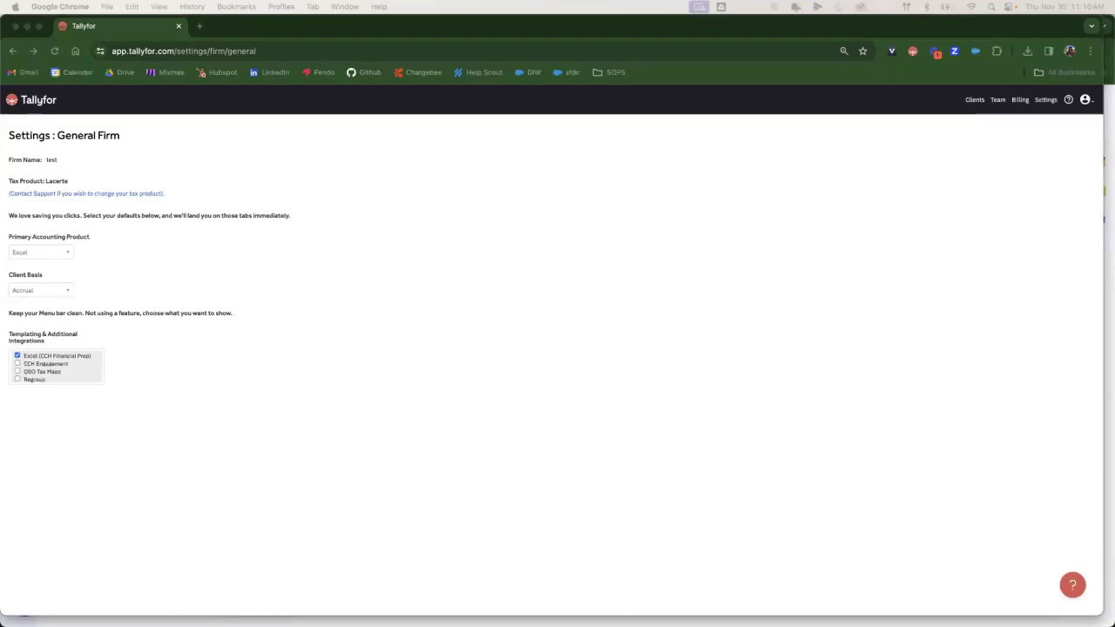
Create a new empty 2022 adjusting trial balance for the first client in the client list
{"action": "left_click", "coordinate": [722, 287]}
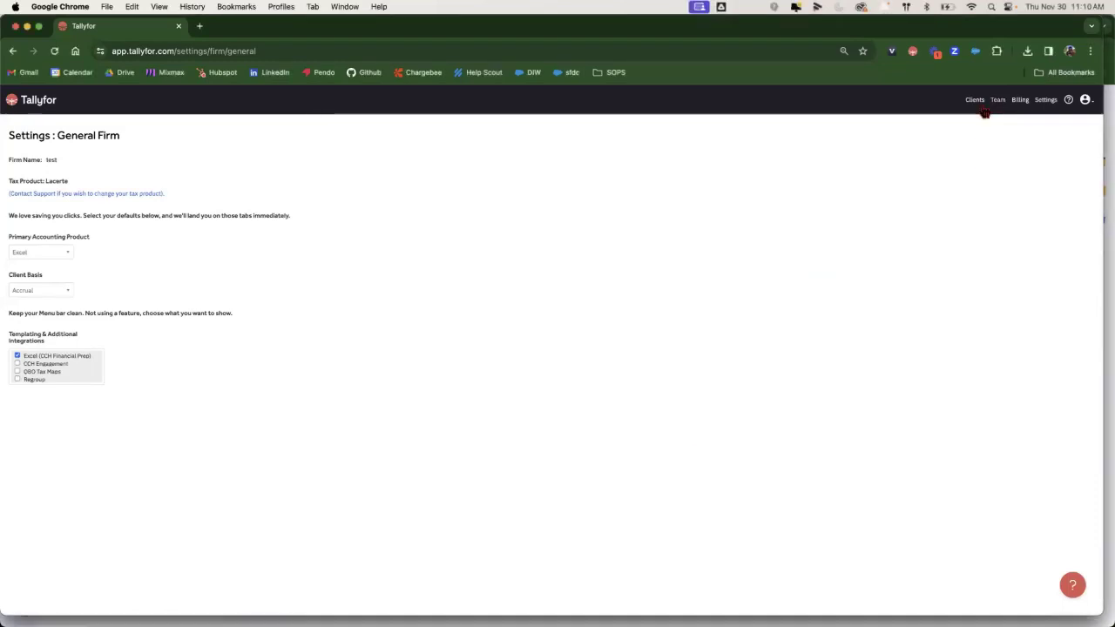
{"action": "left_click", "coordinate": [976, 101]}
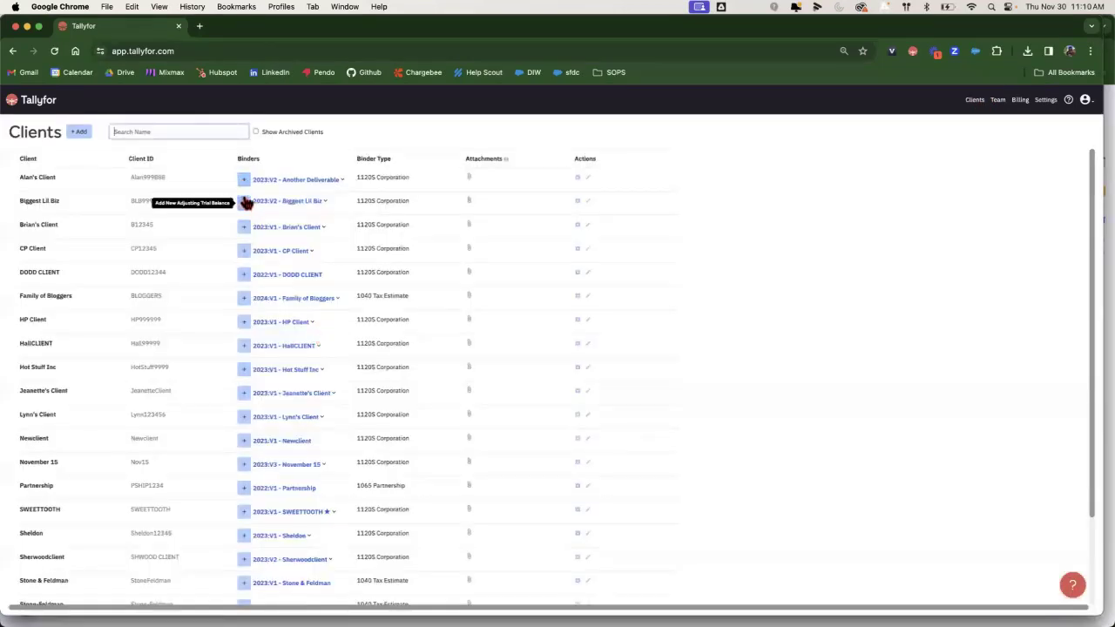
{"action": "left_click", "coordinate": [245, 181]}
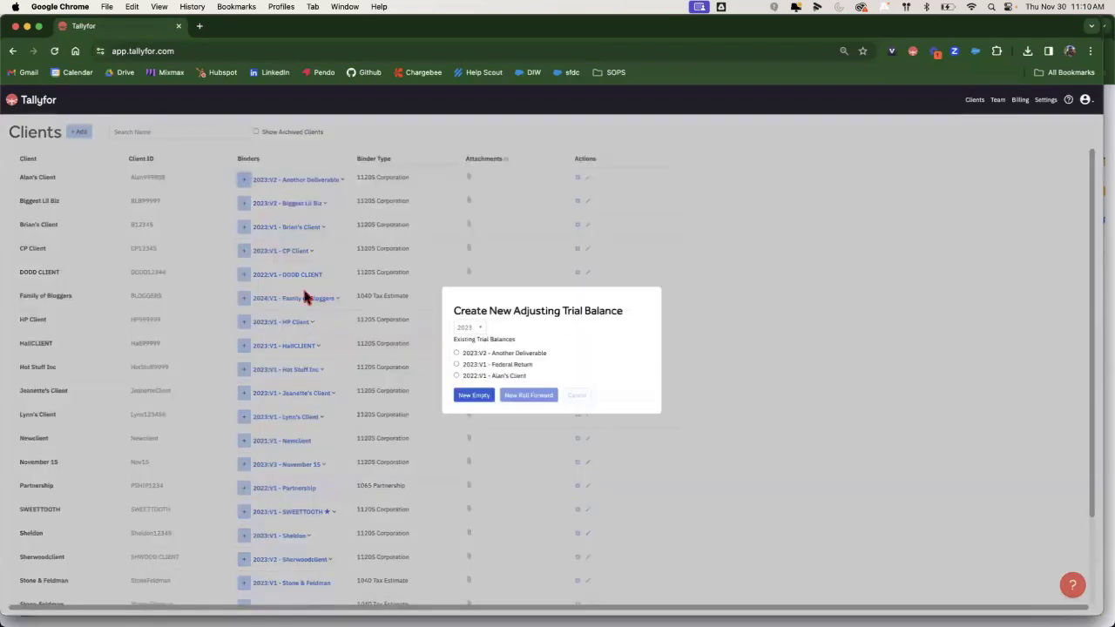
{"action": "left_click", "coordinate": [482, 330]}
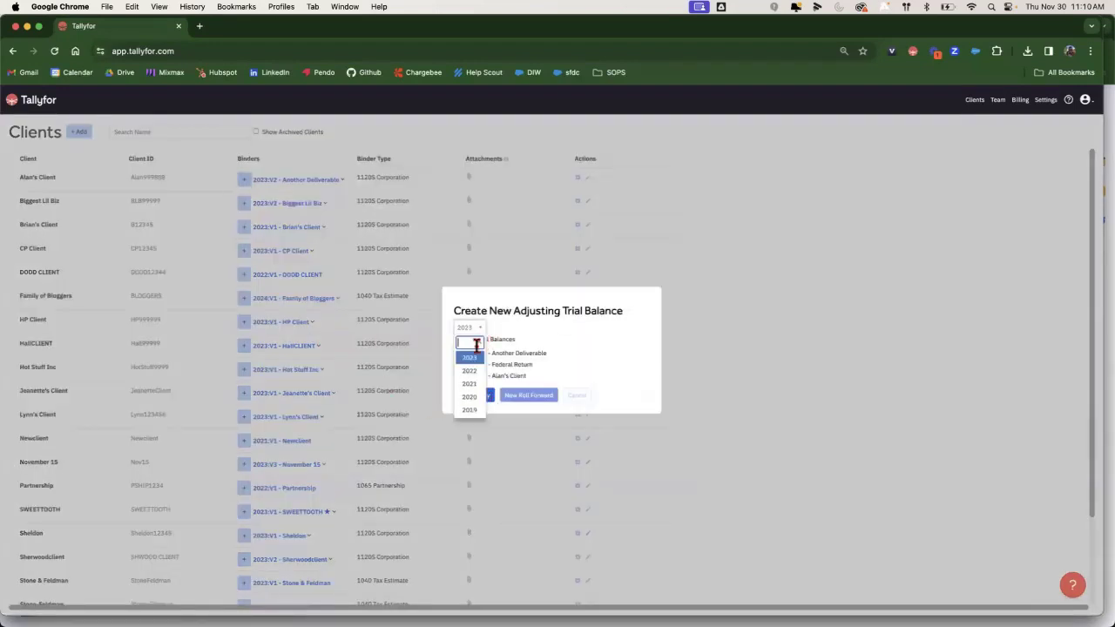
{"action": "left_click", "coordinate": [476, 372]}
{"action": "left_click", "coordinate": [481, 396]}
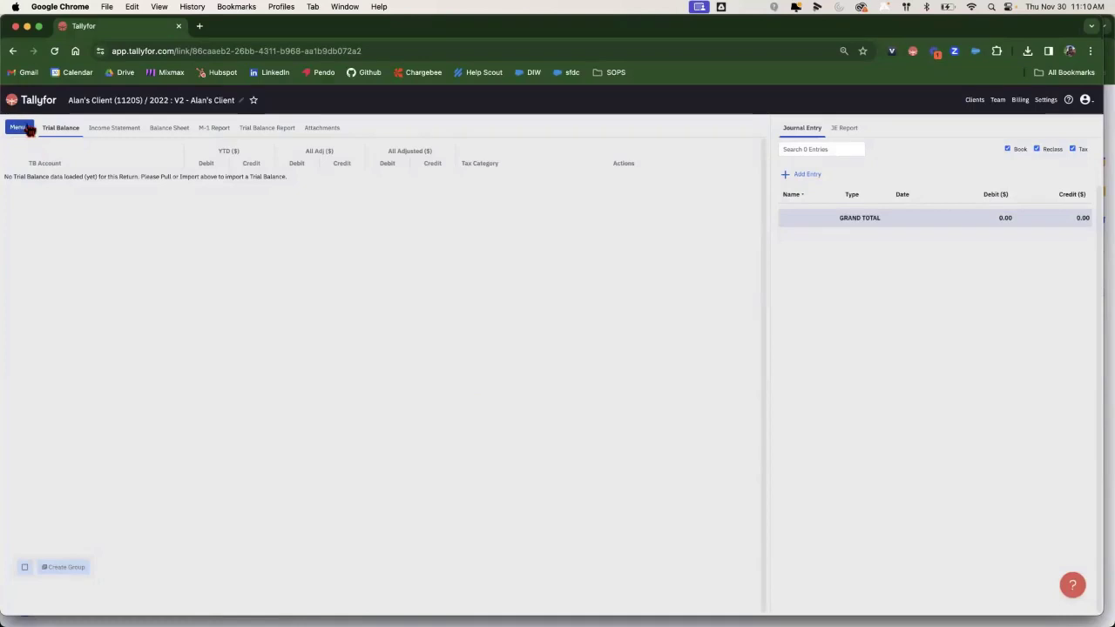
Open the how-to article for importing an Excel trial balance from the binder's Excel import options, keeping one copy in a separate tab
{"action": "left_click", "coordinate": [26, 128]}
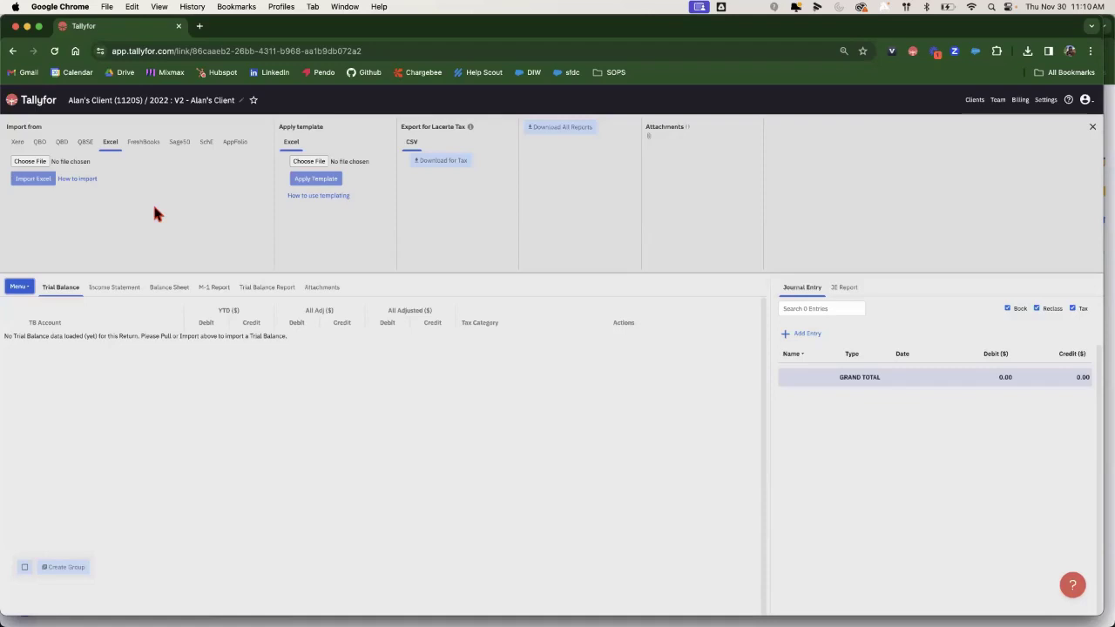
{"action": "right_click", "coordinate": [84, 180]}
{"action": "left_click", "coordinate": [94, 185]}
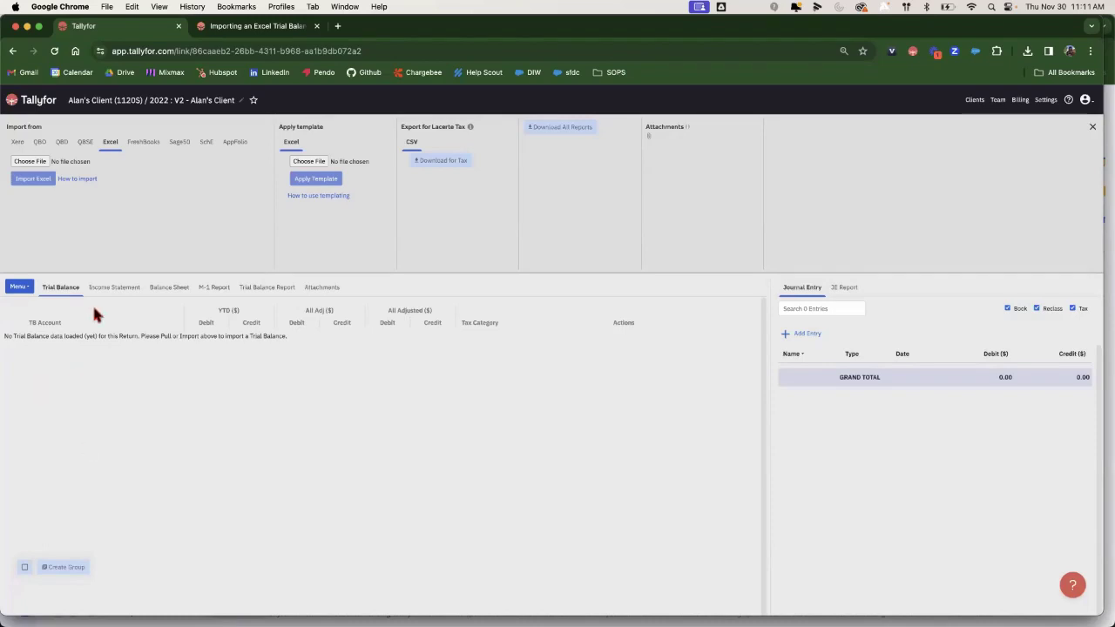
{"action": "left_click", "coordinate": [73, 179]}
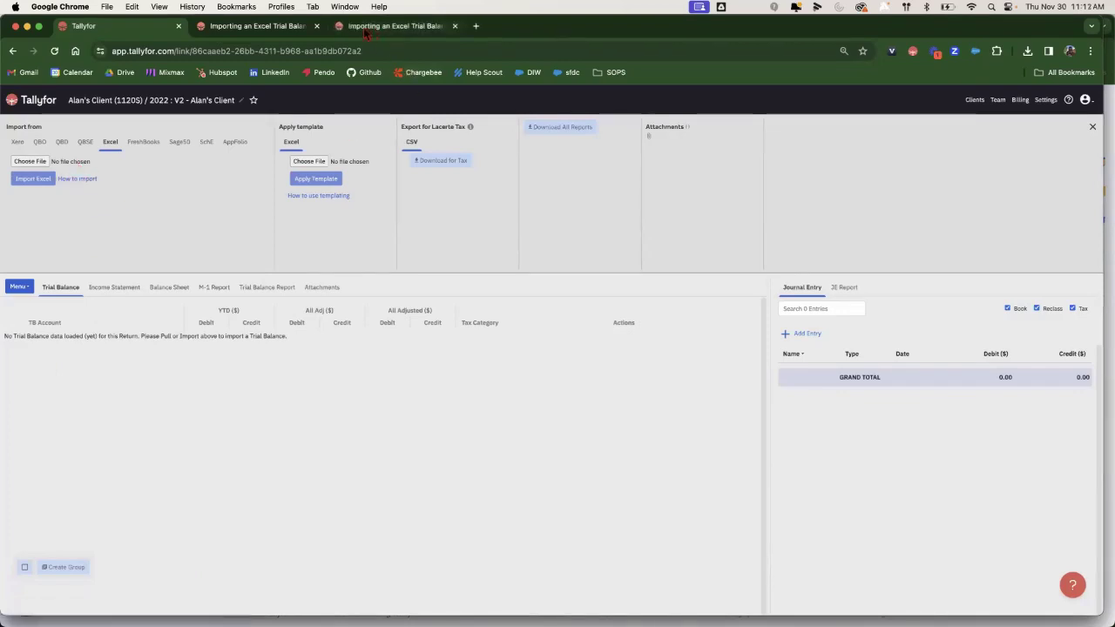
{"action": "left_click", "coordinate": [455, 26]}
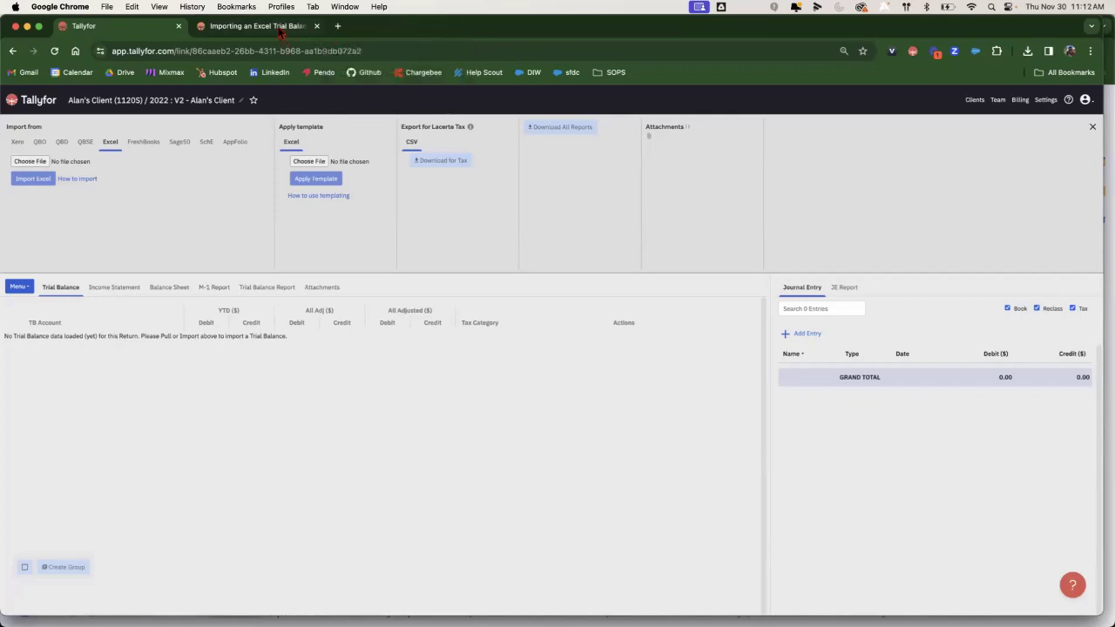
{"action": "key", "text": "ctrl+Tab"}
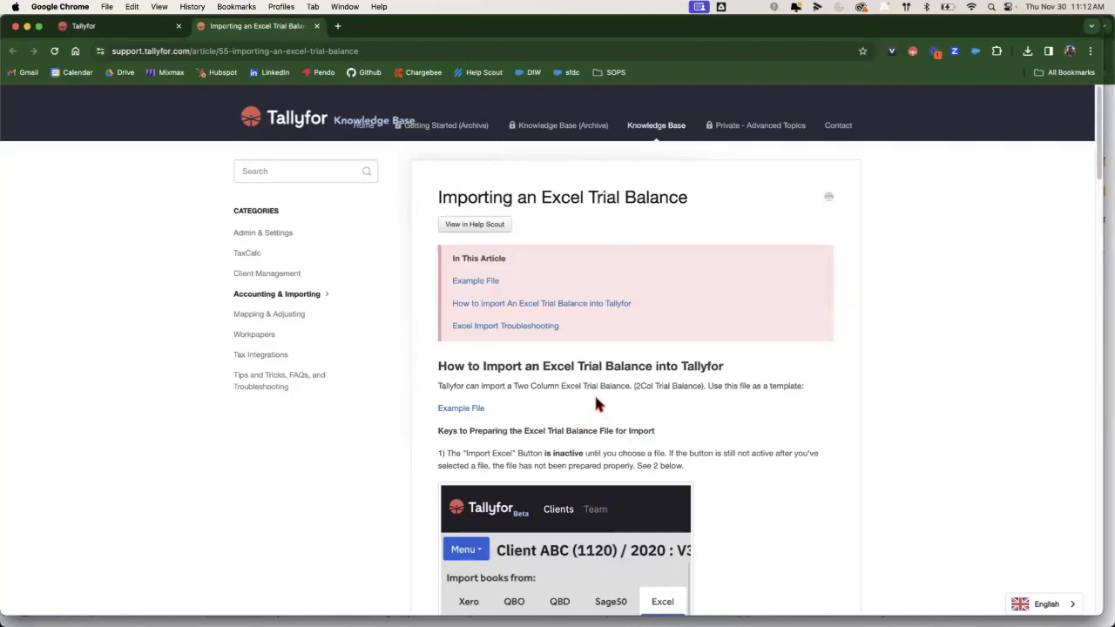
Download the article's example trial balance file and open it in Excel
{"action": "scroll", "coordinate": [609, 406], "scroll_direction": "down", "scroll_amount": 1}
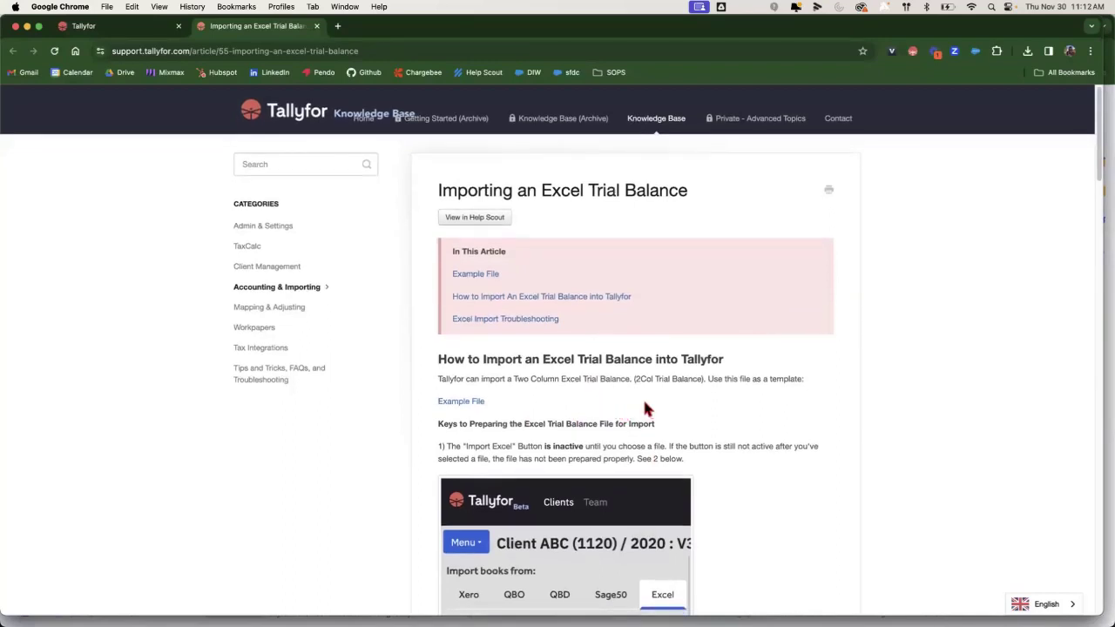
{"action": "left_click", "coordinate": [459, 403]}
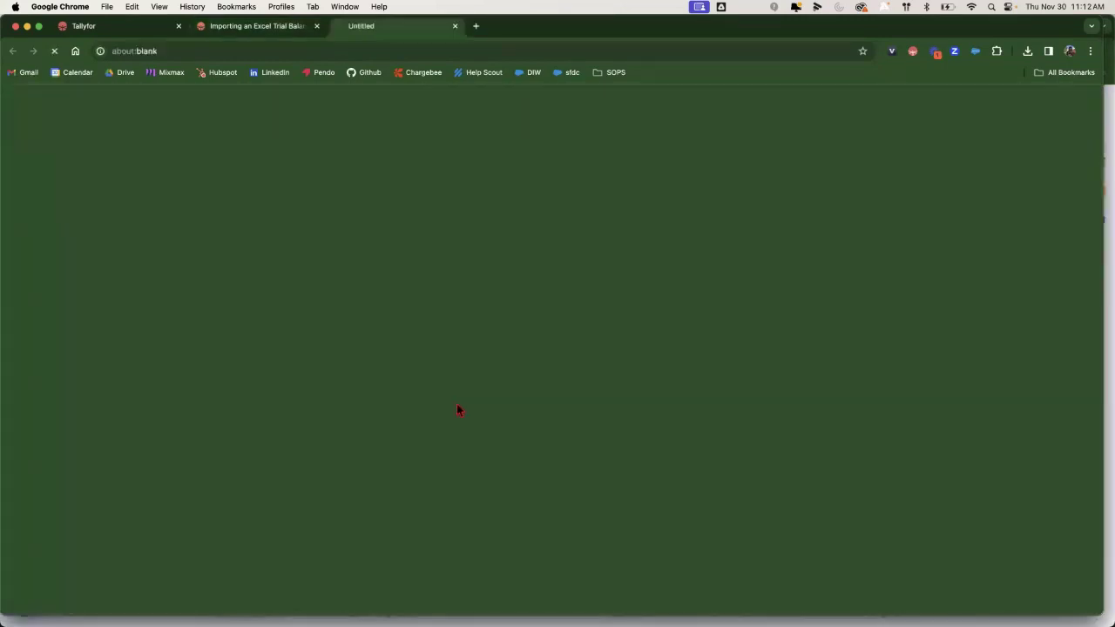
{"action": "left_click", "coordinate": [1028, 51]}
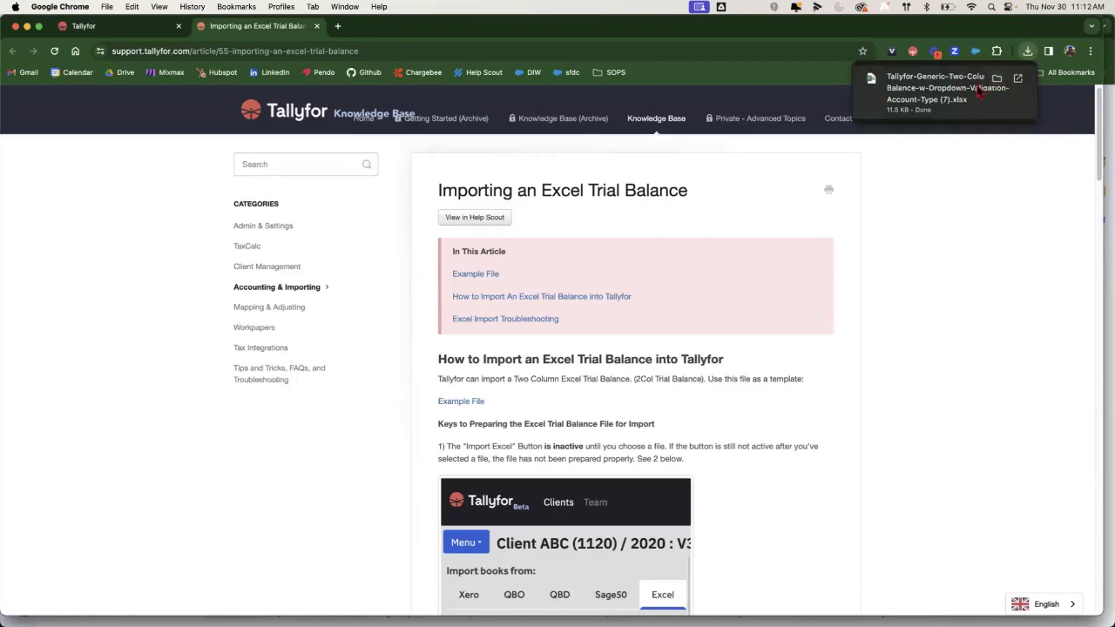
{"action": "left_click", "coordinate": [1018, 80]}
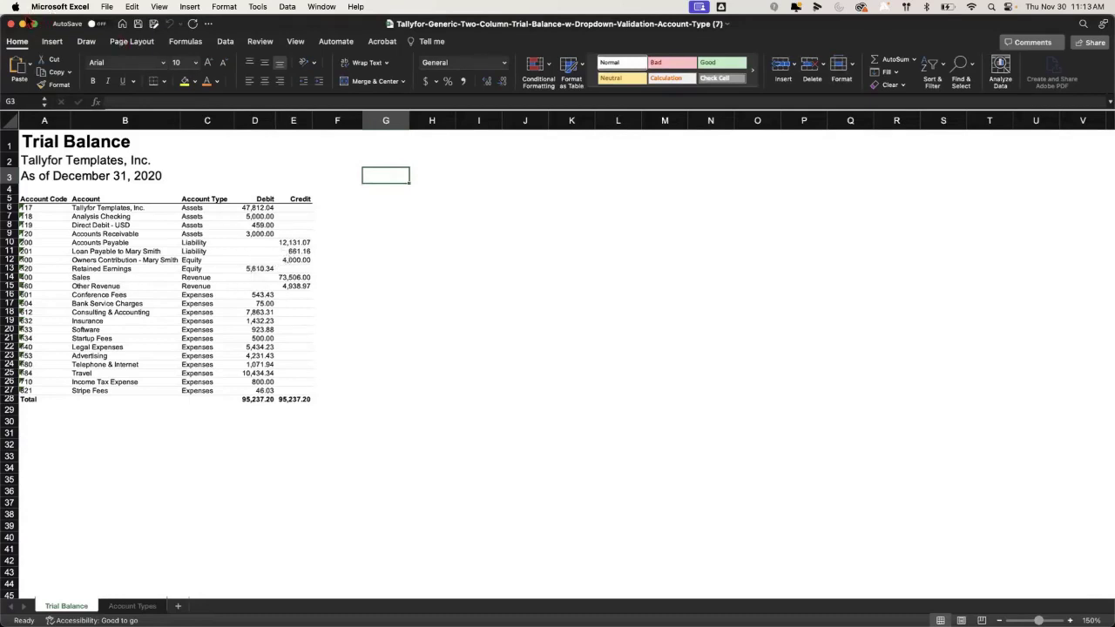
Put the example workbook away and read the article's Excel file preparation rules and import troubleshooting summary
{"action": "left_click", "coordinate": [23, 25]}
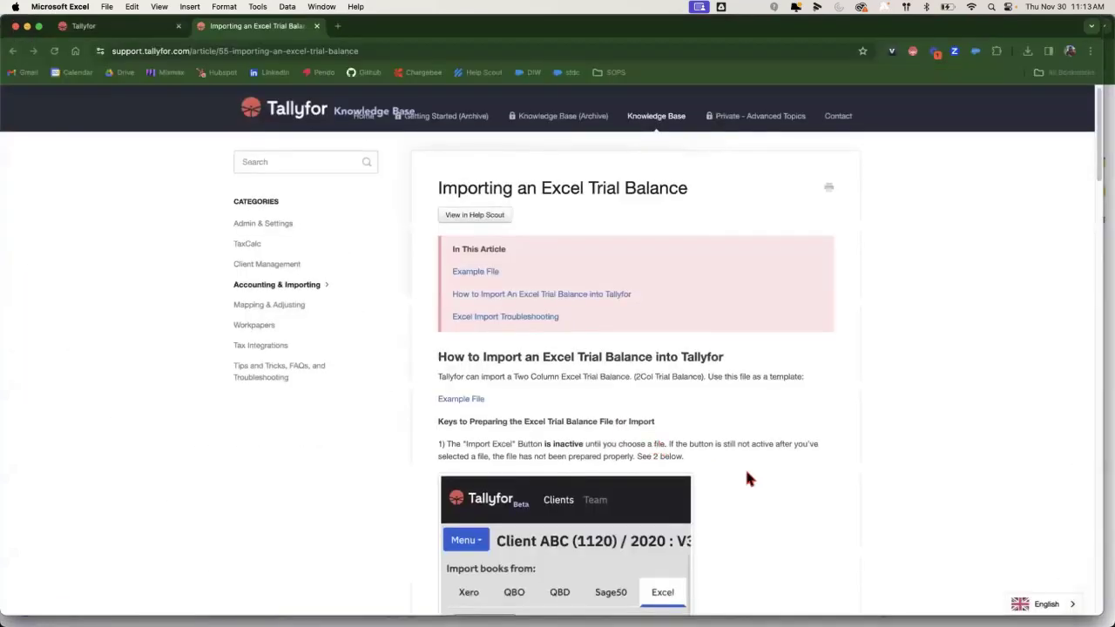
{"action": "scroll", "coordinate": [739, 471], "scroll_direction": "down", "scroll_amount": 3}
{"action": "scroll", "coordinate": [745, 472], "scroll_direction": "down", "scroll_amount": 5}
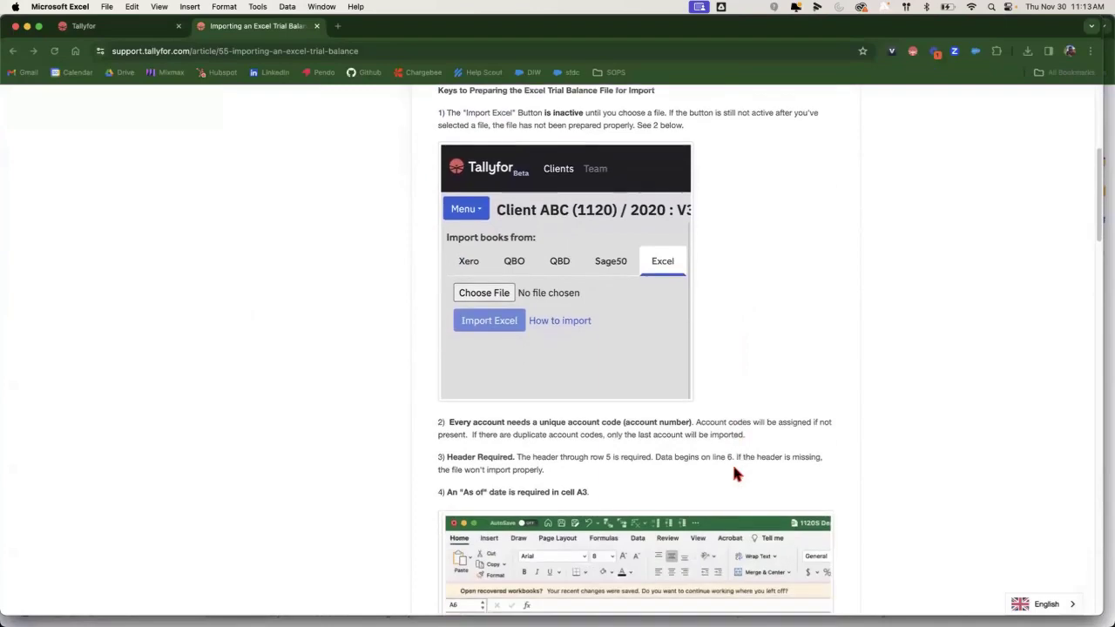
{"action": "scroll", "coordinate": [736, 473], "scroll_direction": "down", "scroll_amount": 2}
{"action": "scroll", "coordinate": [734, 472], "scroll_direction": "down", "scroll_amount": 6}
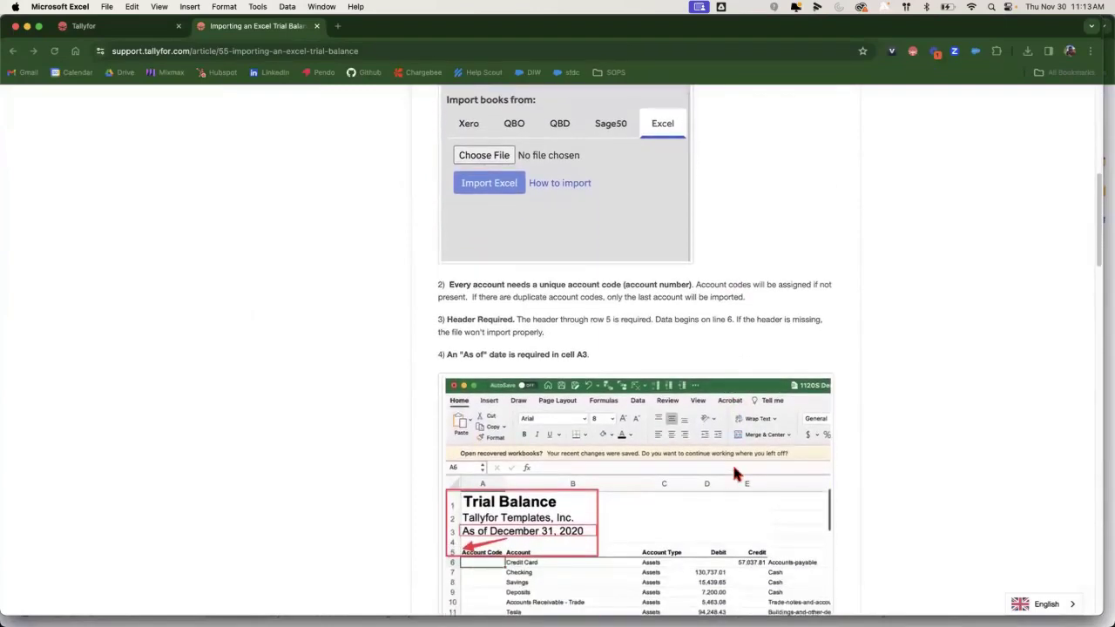
{"action": "scroll", "coordinate": [735, 486], "scroll_direction": "down", "scroll_amount": 20}
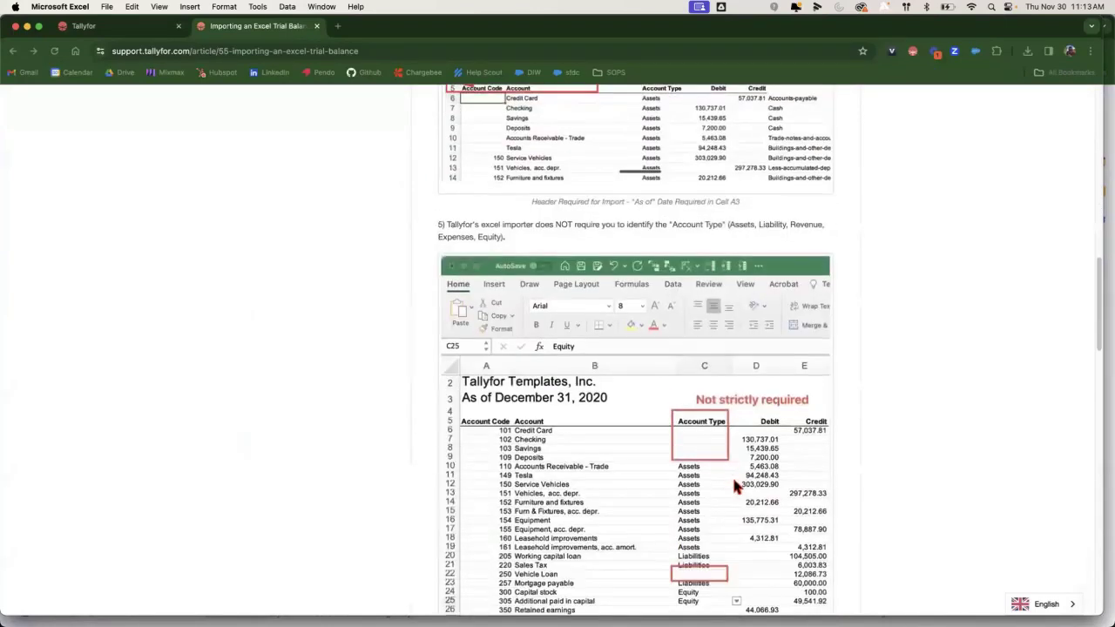
{"action": "scroll", "coordinate": [735, 488], "scroll_direction": "down", "scroll_amount": 11}
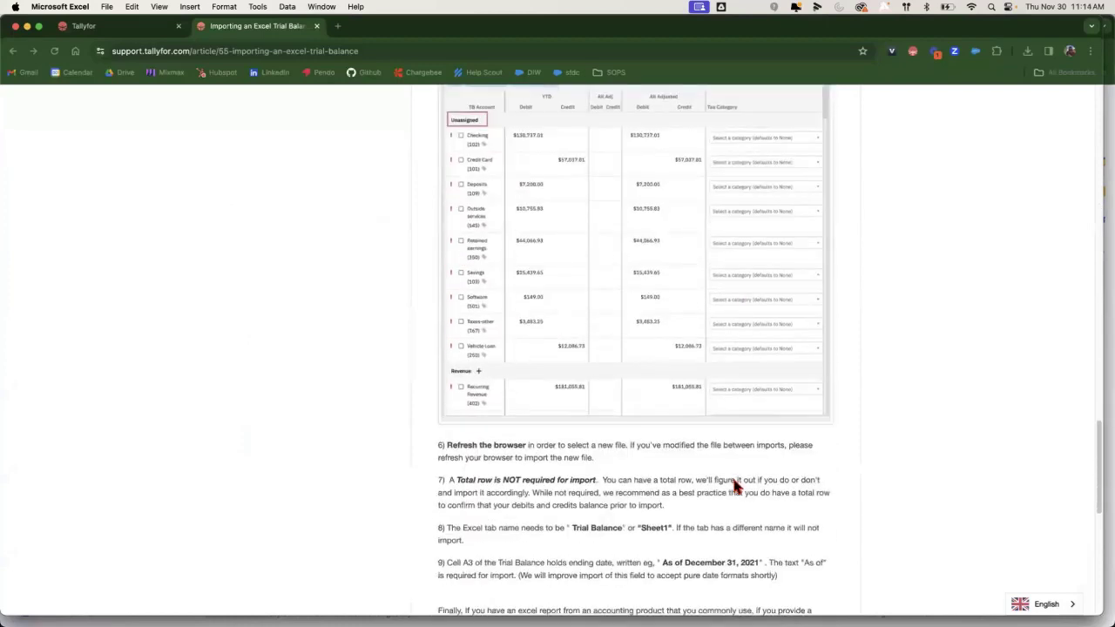
{"action": "scroll", "coordinate": [732, 488], "scroll_direction": "down", "scroll_amount": 4}
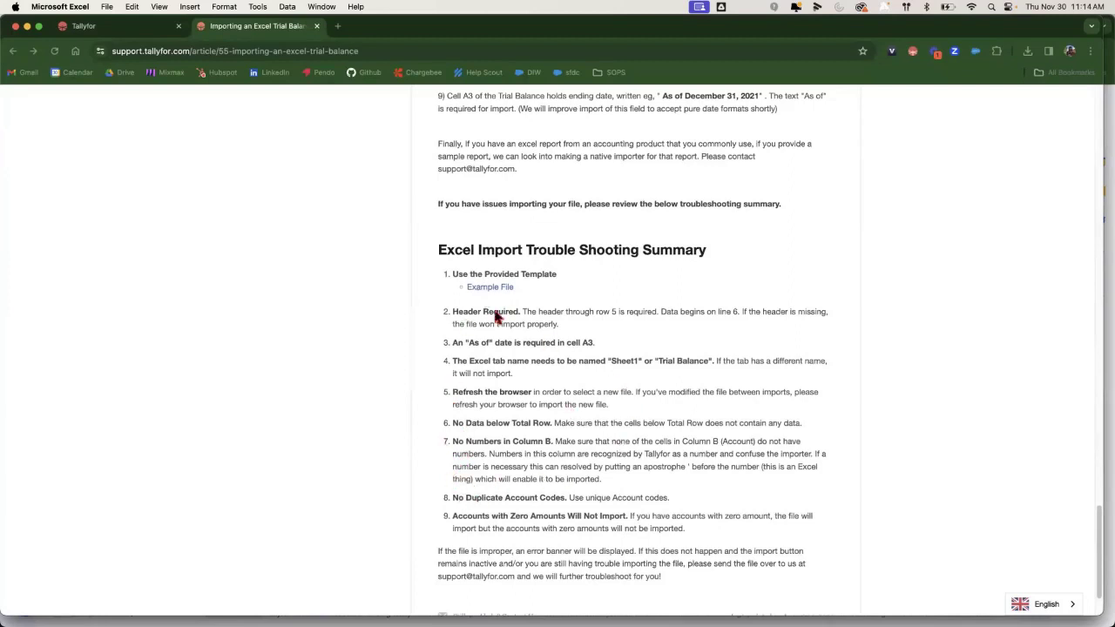
{"action": "scroll", "coordinate": [502, 428], "scroll_direction": "up", "scroll_amount": 1}
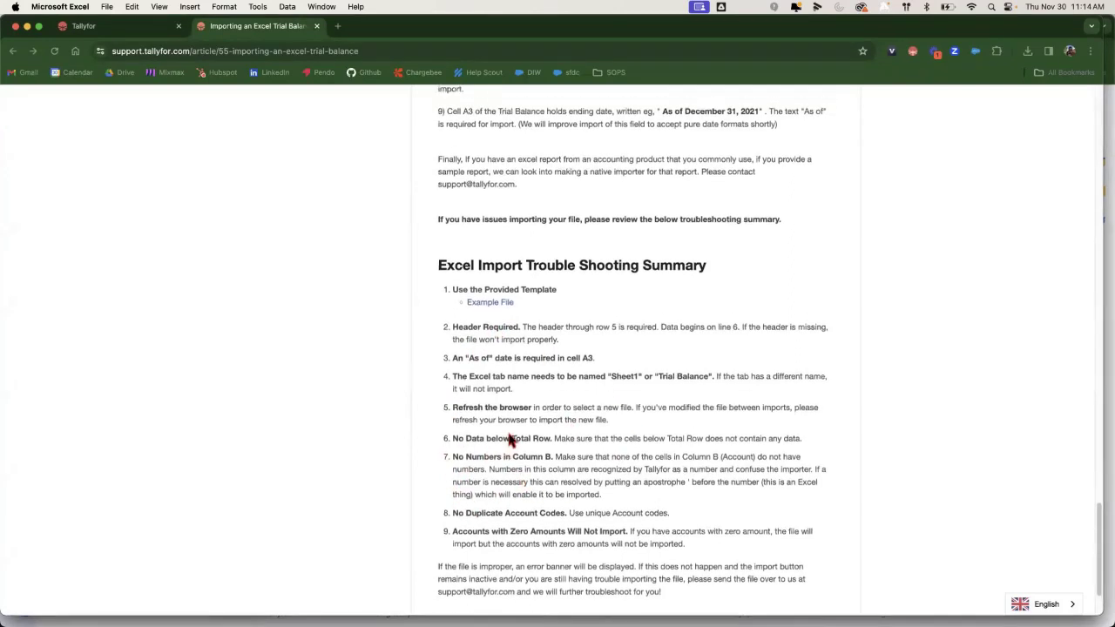
Finish the Excel troubleshooting summary, then open the how-to article from the binder's QuickBooks Desktop import options and review its example reports
{"action": "scroll", "coordinate": [508, 440], "scroll_direction": "down", "scroll_amount": 1}
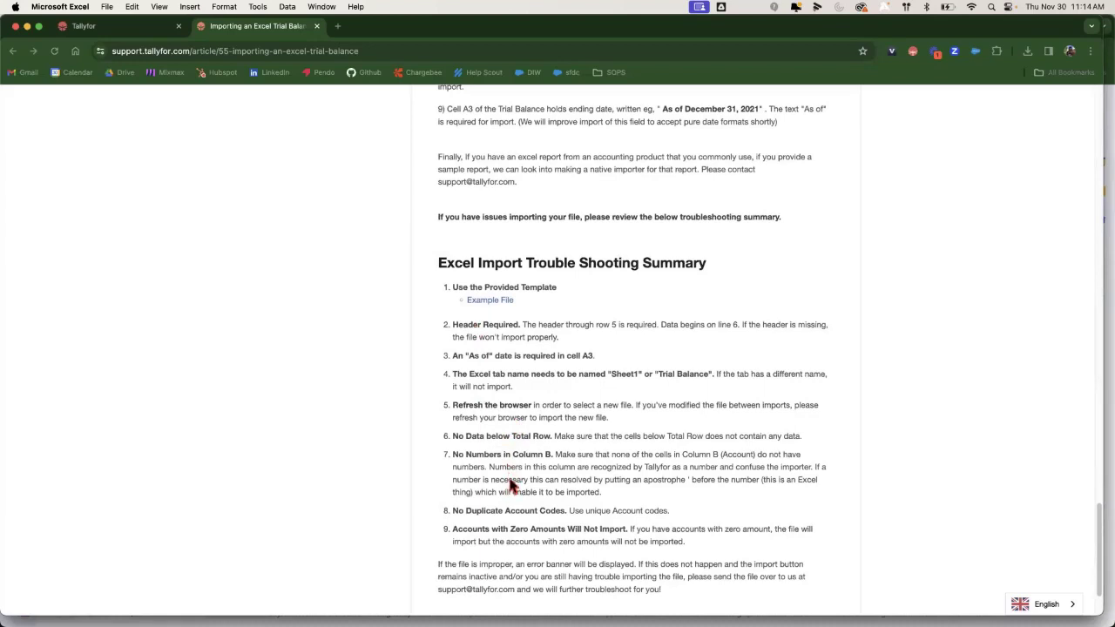
{"action": "left_click", "coordinate": [131, 28]}
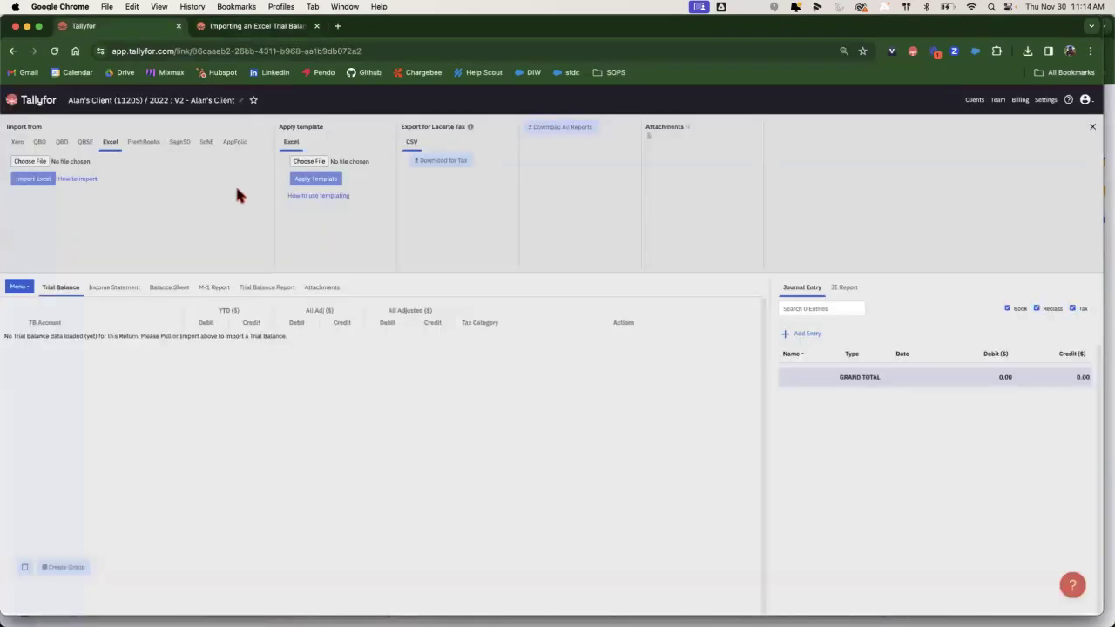
{"action": "left_click", "coordinate": [62, 143]}
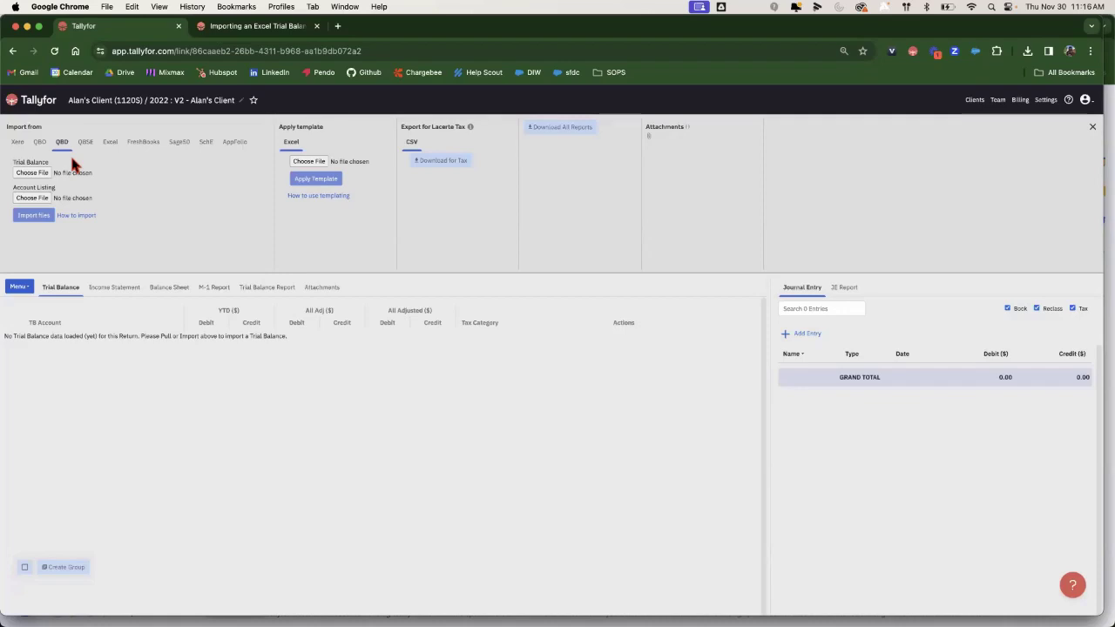
{"action": "left_click", "coordinate": [77, 217]}
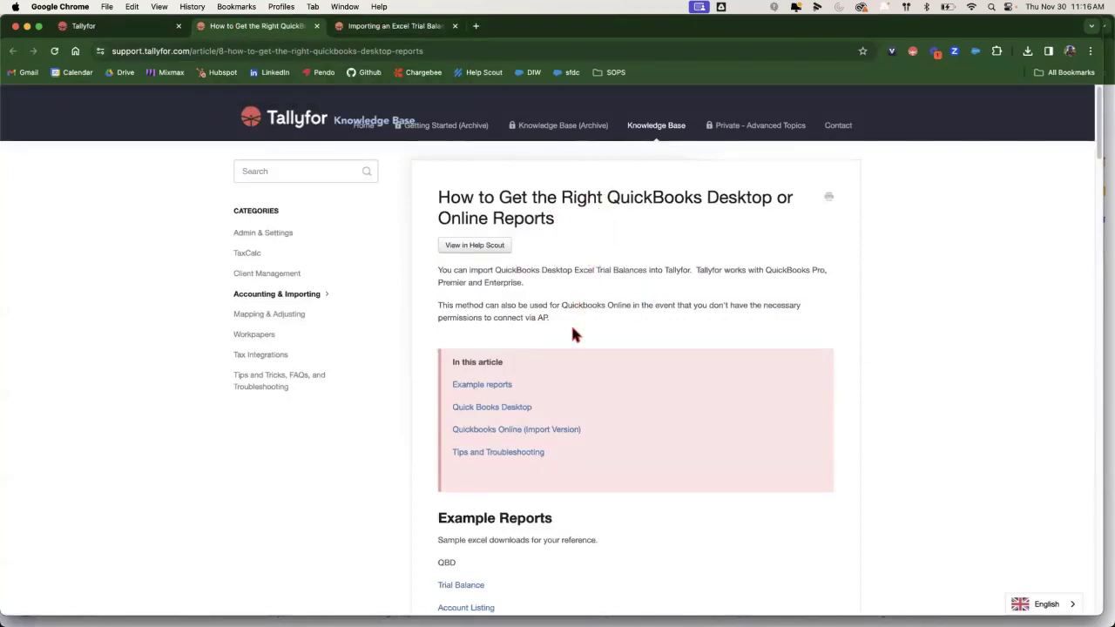
{"action": "scroll", "coordinate": [578, 307], "scroll_direction": "down", "scroll_amount": 4}
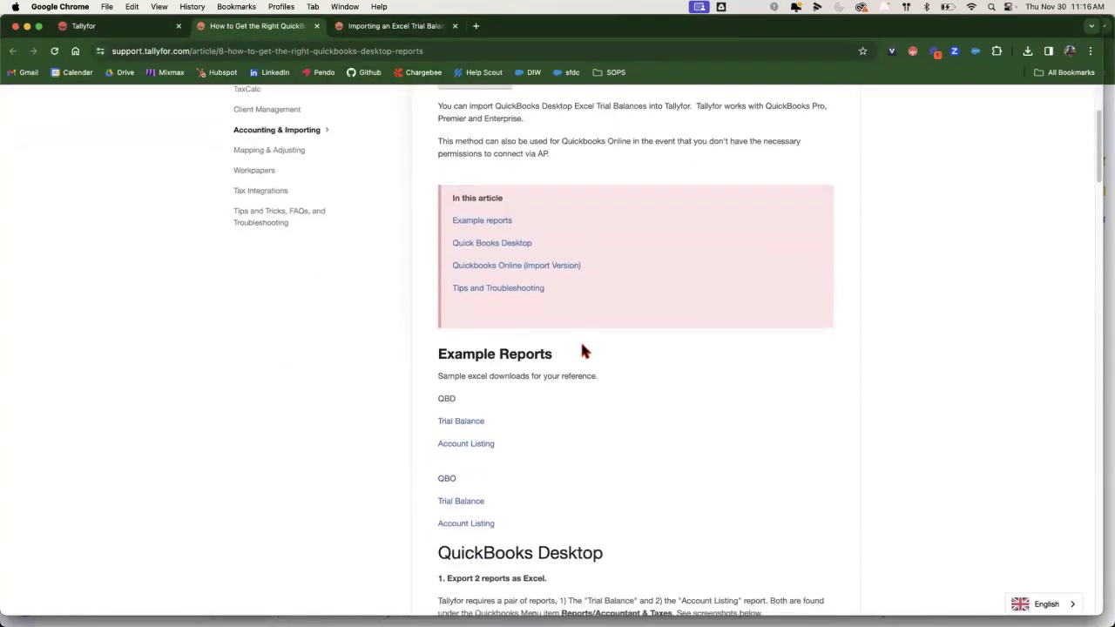
{"action": "scroll", "coordinate": [509, 397], "scroll_direction": "down", "scroll_amount": 1}
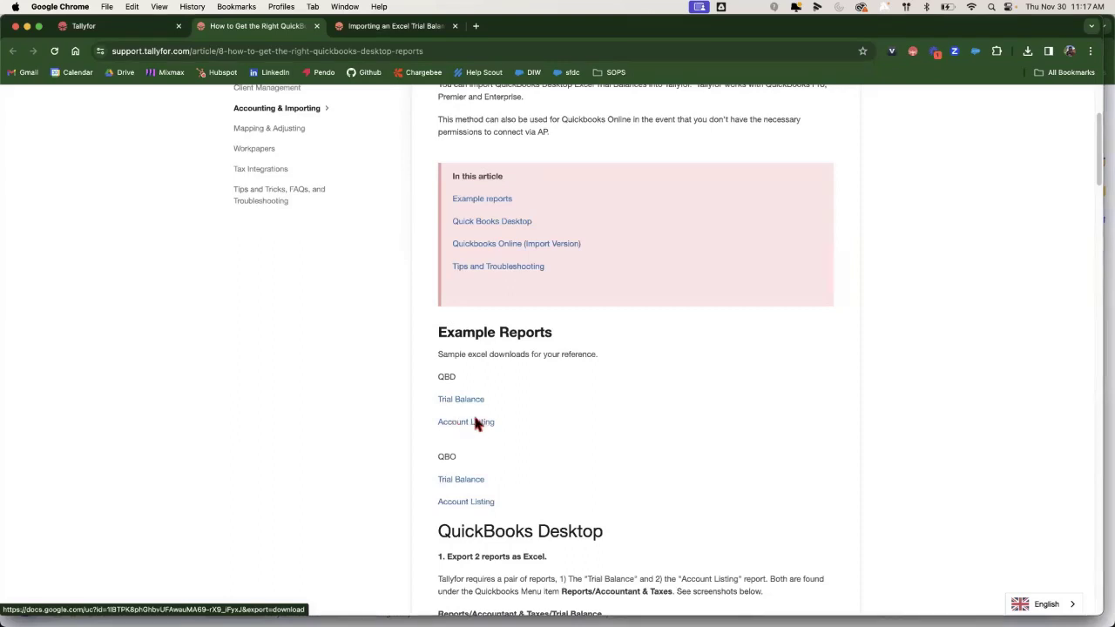
Import the Excel trial balance file Excel TB 1.xlsx from the Desktop's 1120S folder into the client's 2022 binder
{"action": "left_click", "coordinate": [131, 28]}
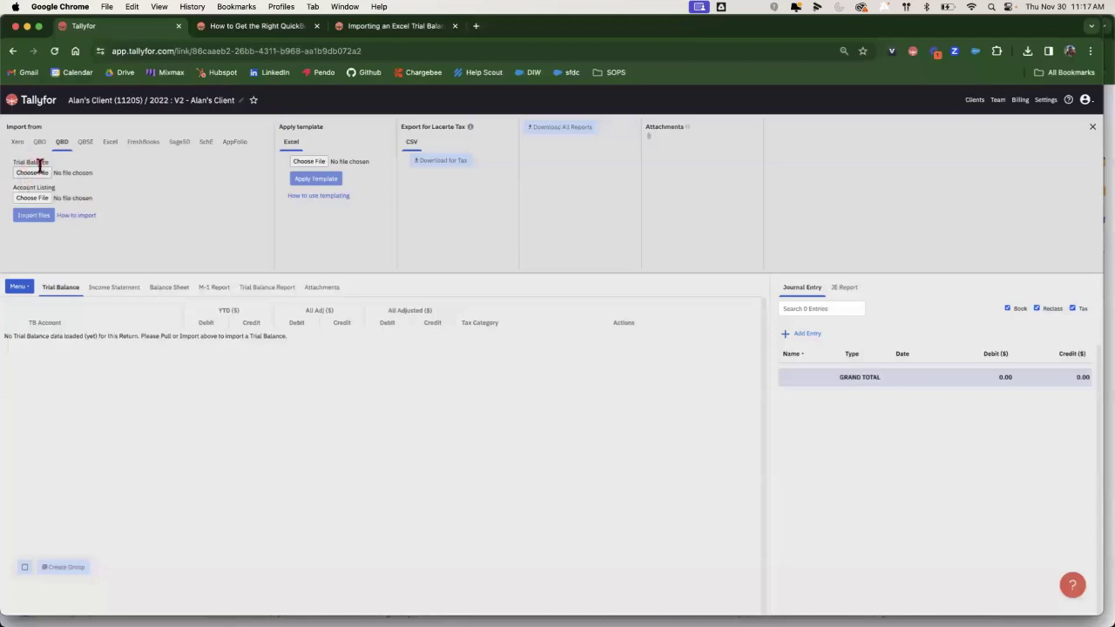
{"action": "left_click", "coordinate": [108, 144]}
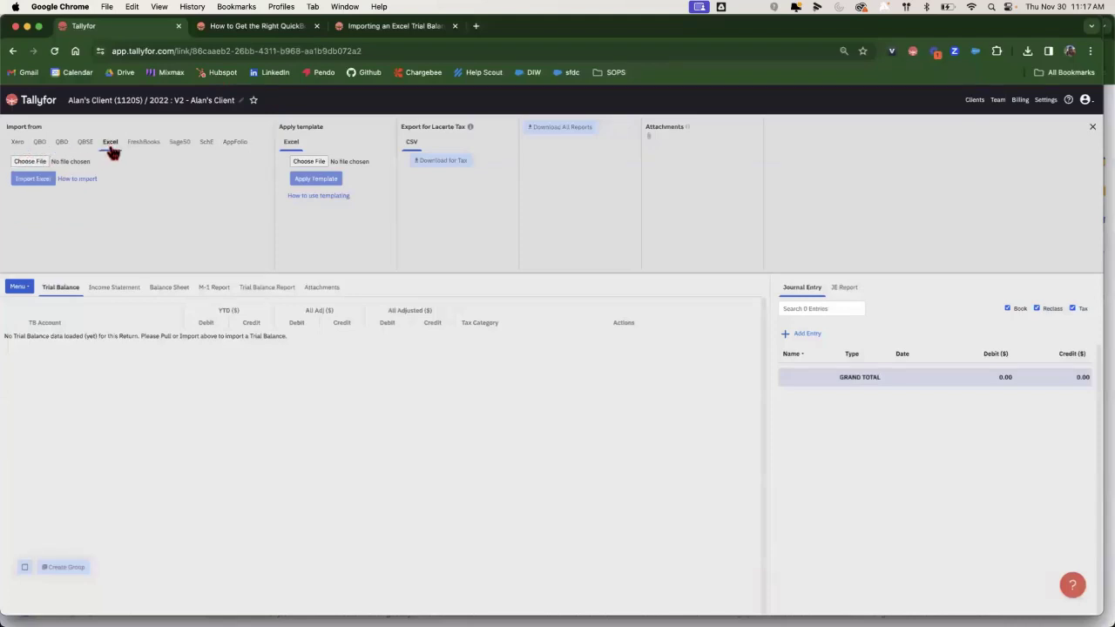
{"action": "left_click", "coordinate": [36, 164]}
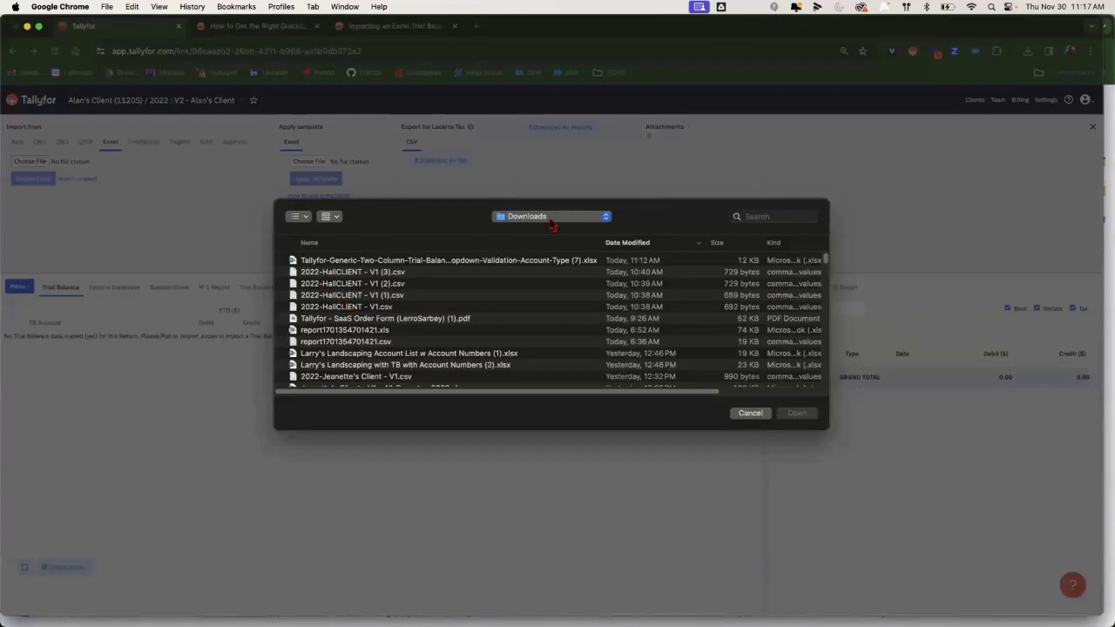
{"action": "left_click", "coordinate": [556, 217]}
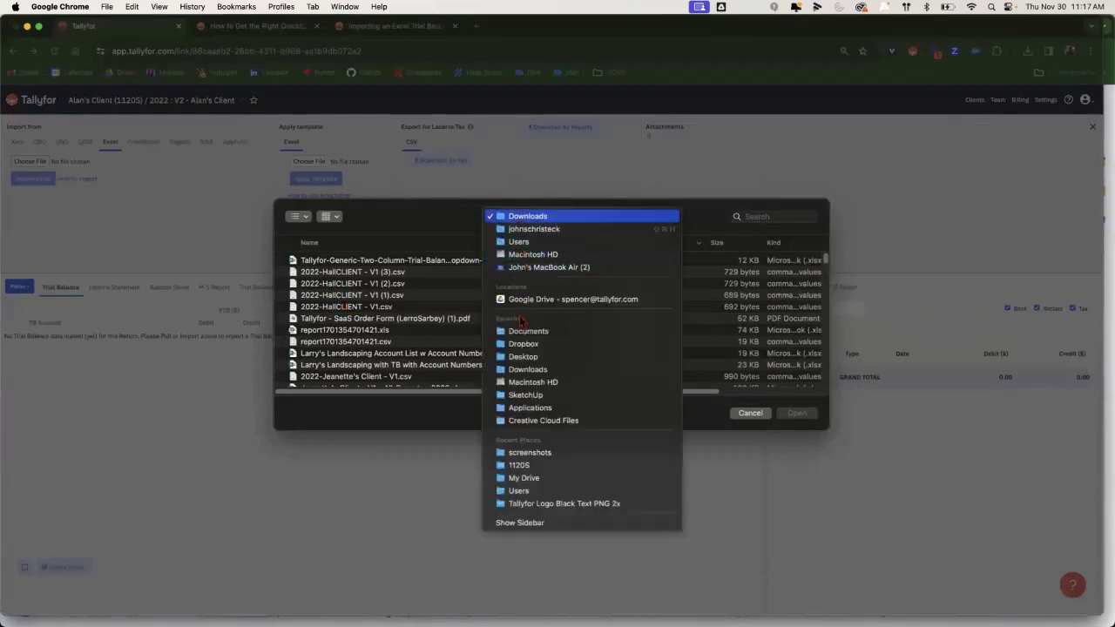
{"action": "left_click", "coordinate": [525, 357]}
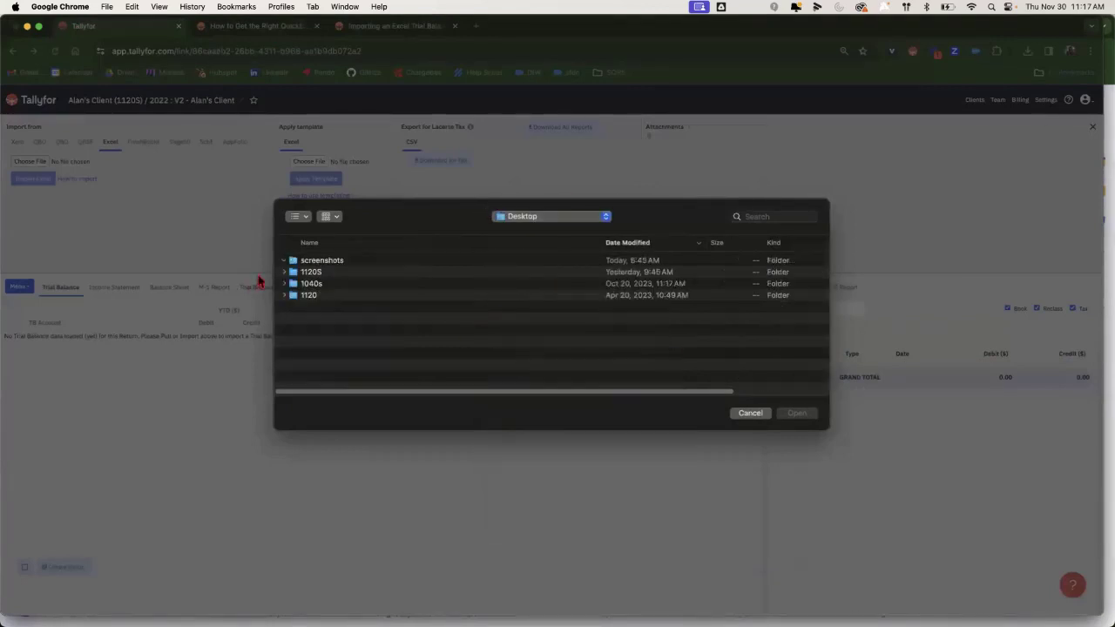
{"action": "left_click", "coordinate": [285, 261]}
{"action": "left_click", "coordinate": [285, 260]}
{"action": "left_click", "coordinate": [284, 272]}
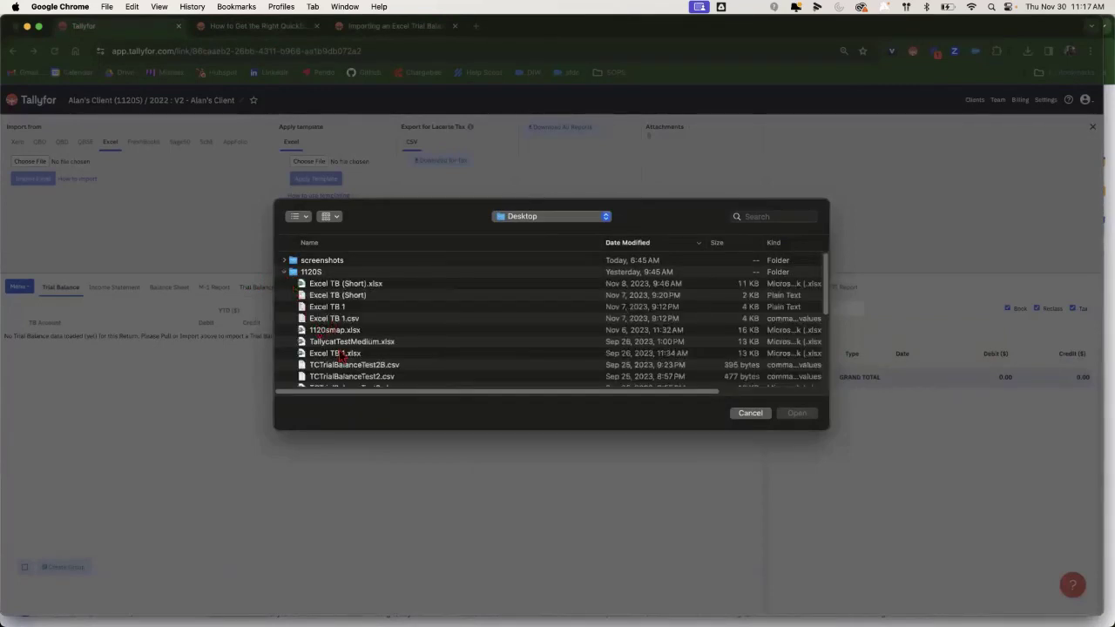
{"action": "left_click", "coordinate": [336, 353]}
{"action": "left_click", "coordinate": [799, 415]}
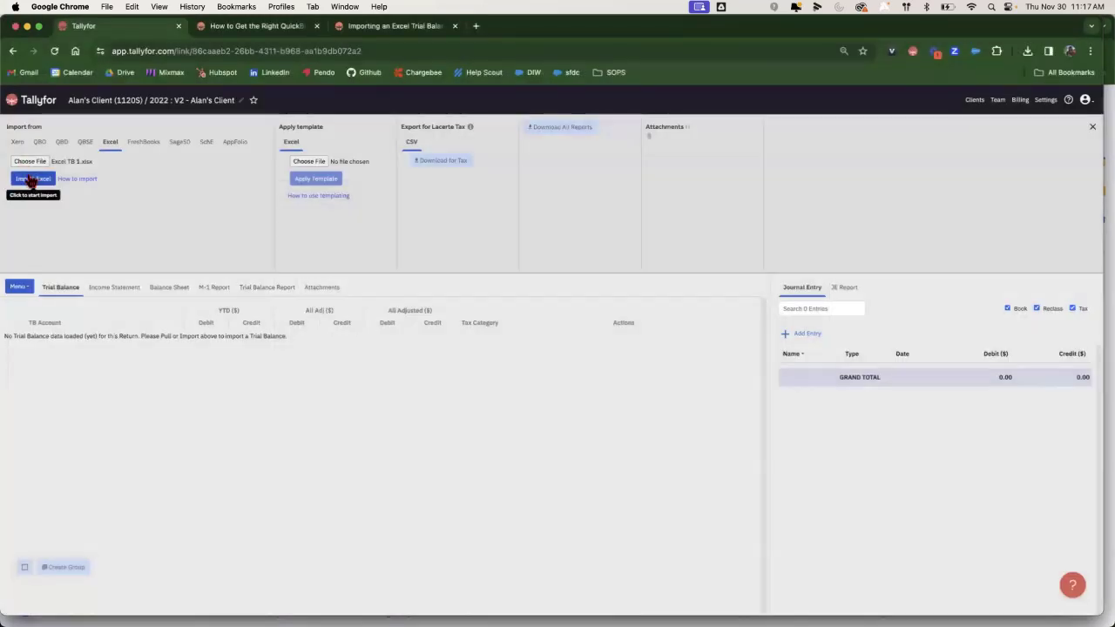
{"action": "left_click", "coordinate": [32, 179]}
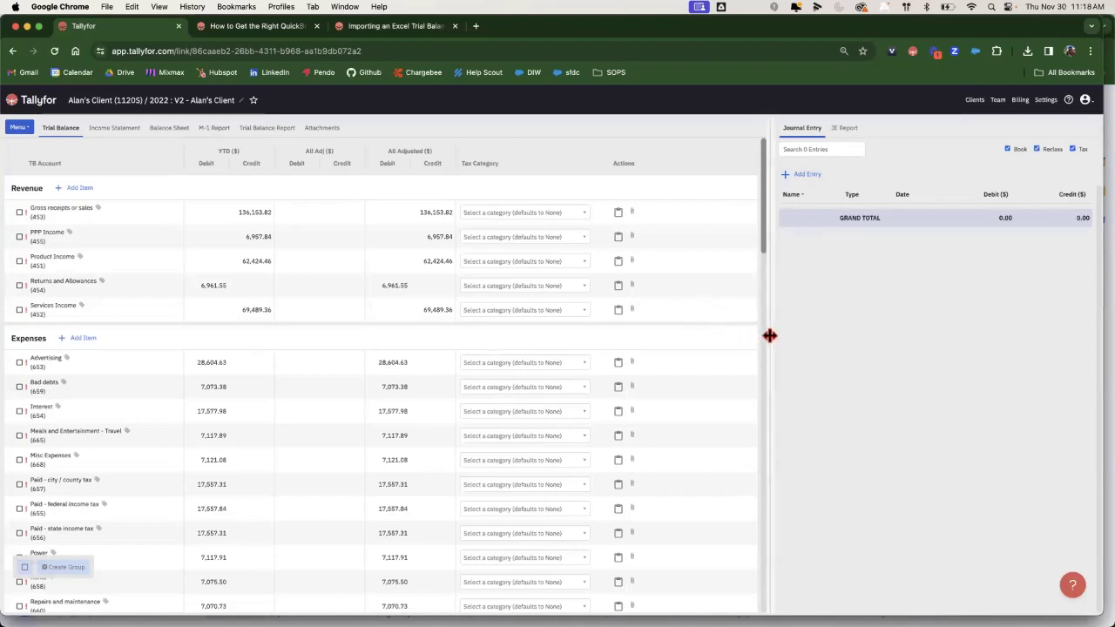
Collapse the journal entry pane so the trial balance fills the page, and look through the imported accounts
{"action": "left_click_drag", "start_coordinate": [771, 336], "coordinate": [657, 335]}
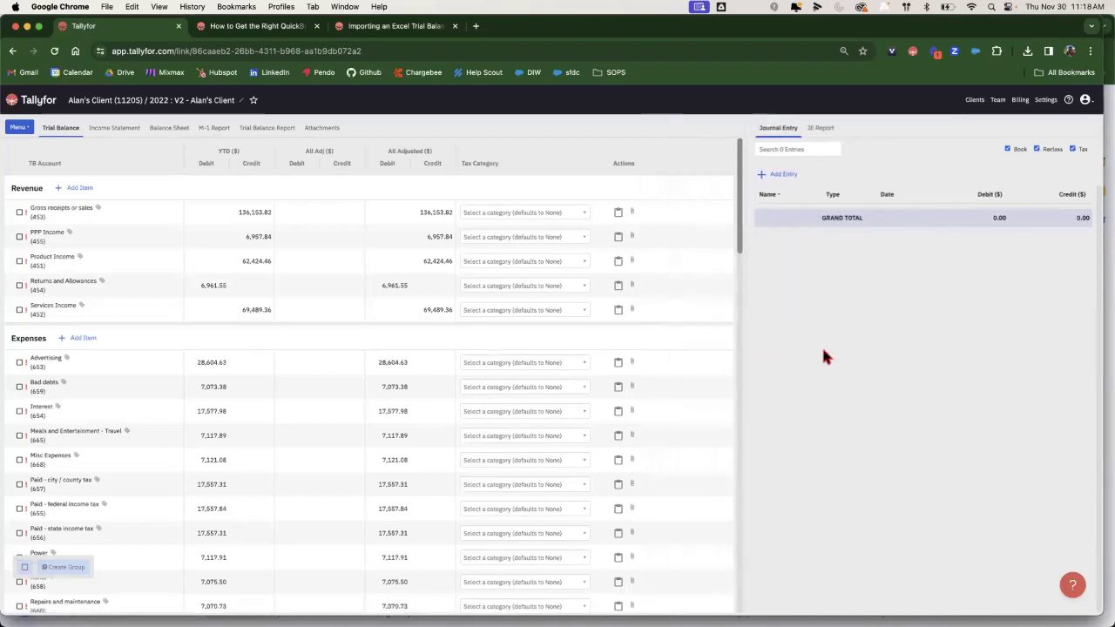
{"action": "left_click_drag", "start_coordinate": [791, 355], "coordinate": [941, 351]}
{"action": "scroll", "coordinate": [930, 355], "scroll_direction": "down", "scroll_amount": 2}
{"action": "scroll", "coordinate": [931, 355], "scroll_direction": "down", "scroll_amount": 6}
{"action": "left_click_drag", "start_coordinate": [951, 358], "coordinate": [1105, 369]}
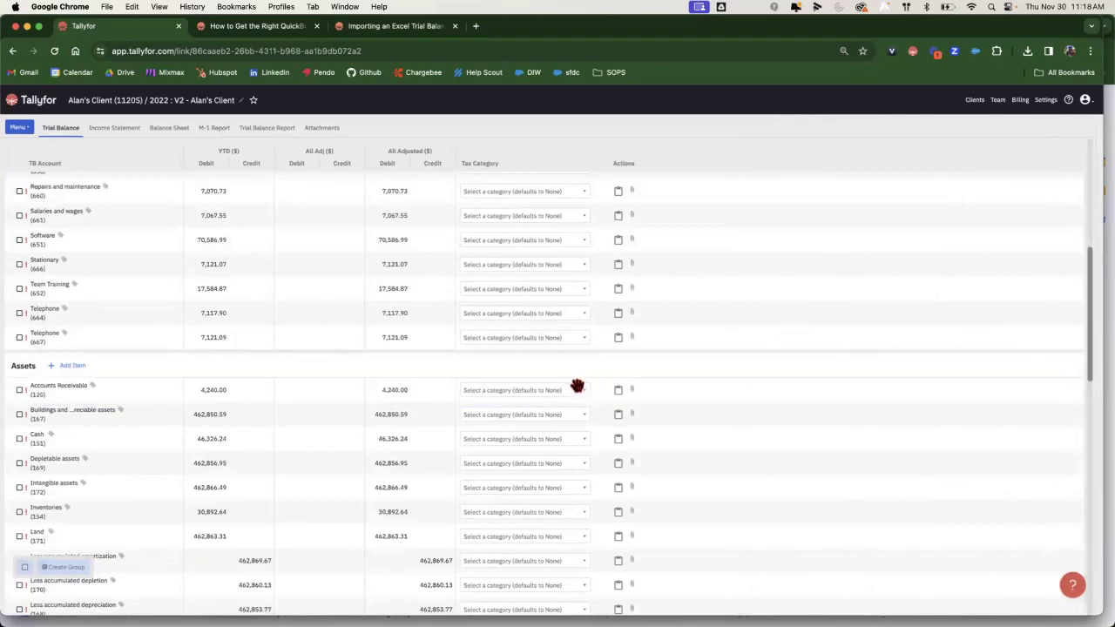
{"action": "scroll", "coordinate": [431, 392], "scroll_direction": "down", "scroll_amount": 7}
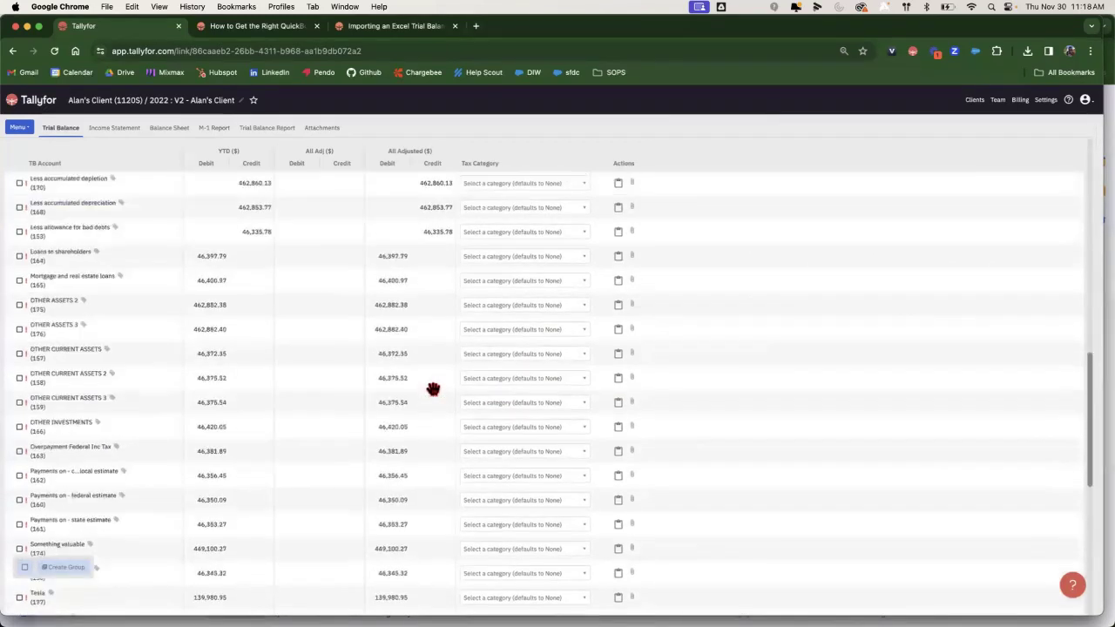
{"action": "scroll", "coordinate": [436, 397], "scroll_direction": "down", "scroll_amount": 10}
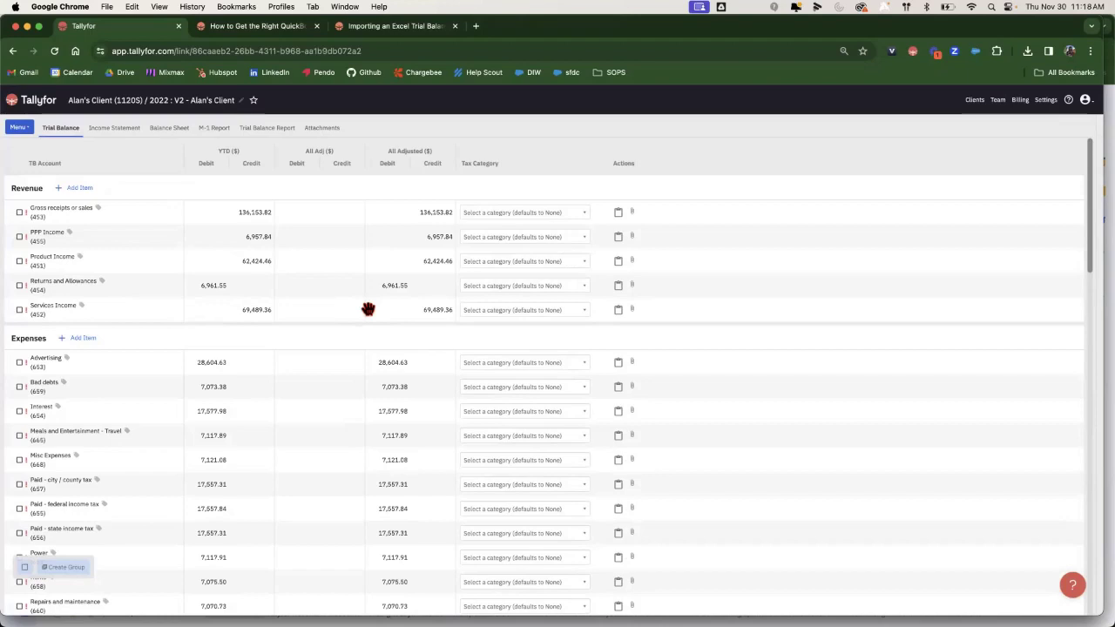
Try the trial balance page at 110% zoom and settle on 80%
{"action": "key", "text": "super+equal"}
{"action": "key", "text": "super+equal"}
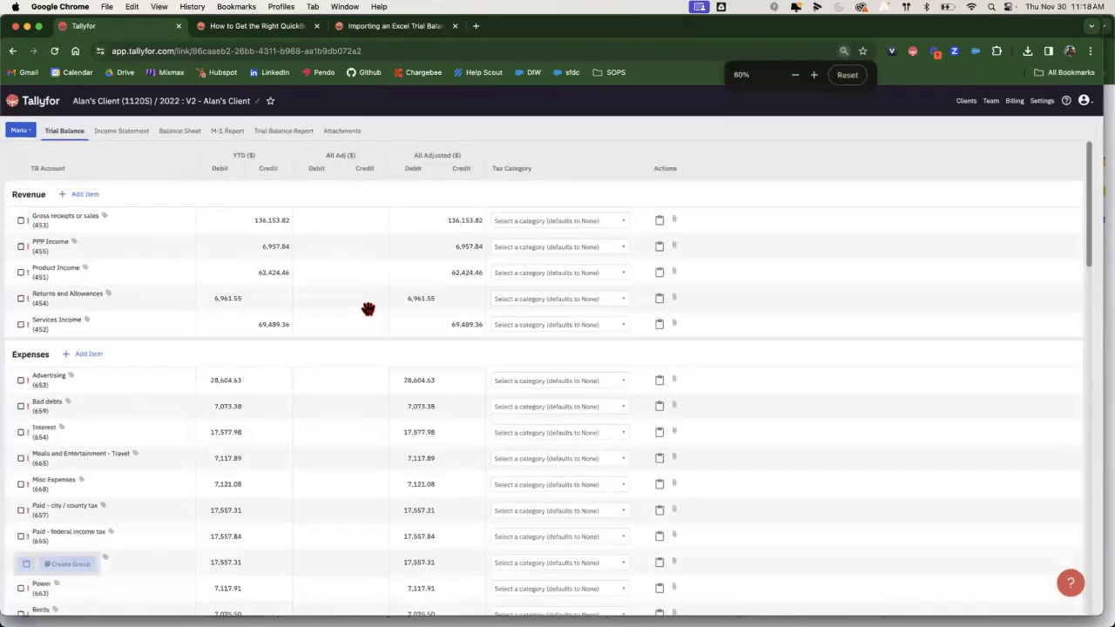
{"action": "key", "text": "super+equal"}
{"action": "key", "text": "super+equal"}
{"action": "key", "text": "super+equal"}
{"action": "key", "text": "super+equal"}
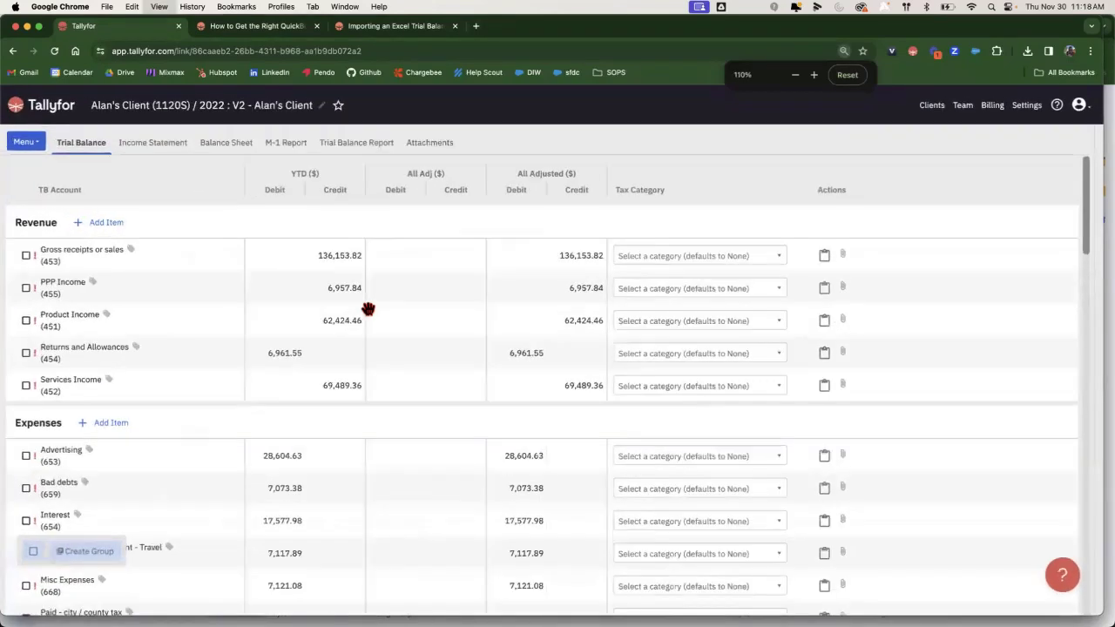
{"action": "key", "text": "super+minus"}
{"action": "key", "text": "super+minus"}
{"action": "key", "text": "super+minus"}
{"action": "key", "text": "super+minus"}
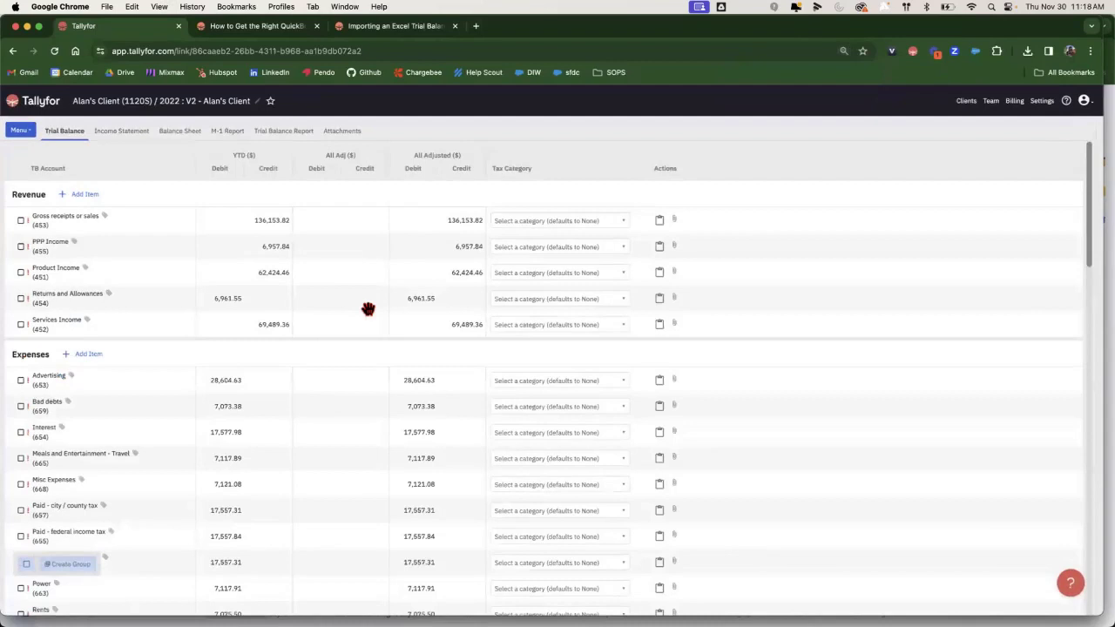
Search the trial balance page for "adverti" and "account", and close the search
{"action": "key", "text": "super+f"}
{"action": "type", "text": "adverti"}
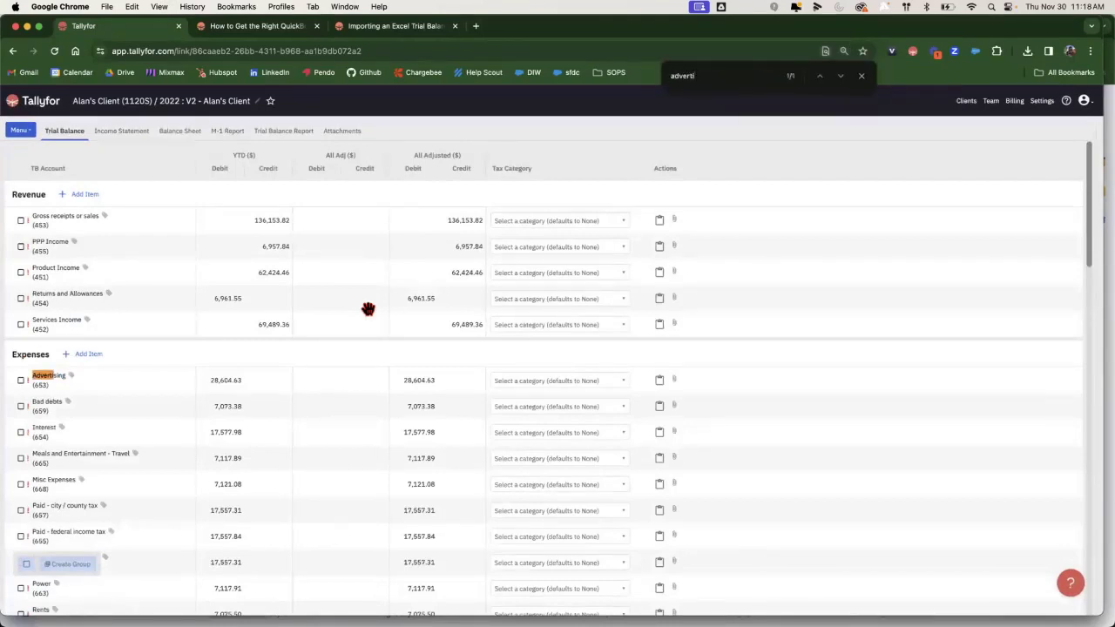
{"action": "key", "text": "BackSpace"}
{"action": "key", "text": "BackSpace"}
{"action": "key", "text": "BackSpace"}
{"action": "key", "text": "BackSpace"}
{"action": "key", "text": "BackSpace"}
{"action": "type", "text": "ccount"}
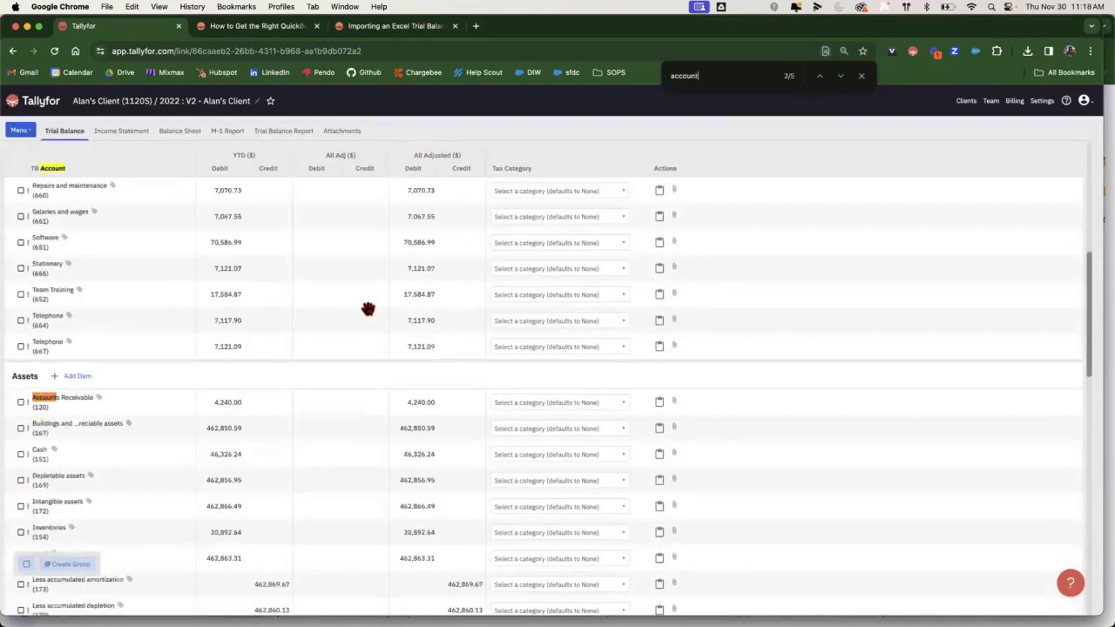
{"action": "key", "text": "BackSpace"}
{"action": "key", "text": "BackSpace"}
{"action": "key", "text": "BackSpace"}
{"action": "key", "text": "BackSpace"}
{"action": "key", "text": "BackSpace"}
{"action": "key", "text": "BackSpace"}
{"action": "key", "text": "BackSpace"}
{"action": "left_click", "coordinate": [861, 77]}
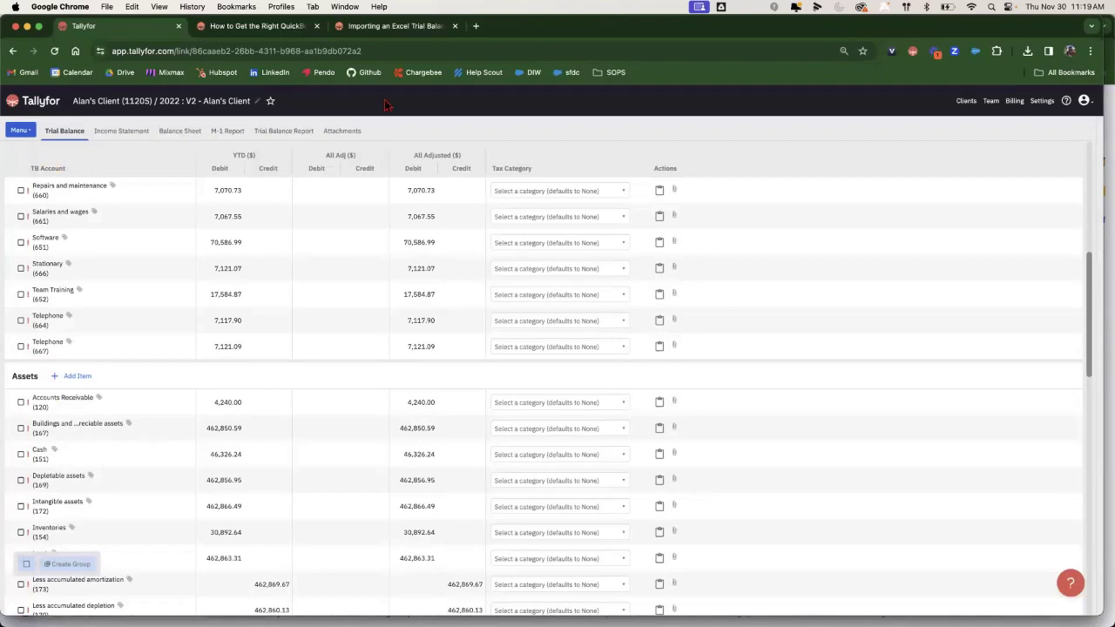
Close both help article tabs and arrange two windows of the same binder side by side
{"action": "left_click", "coordinate": [317, 26]}
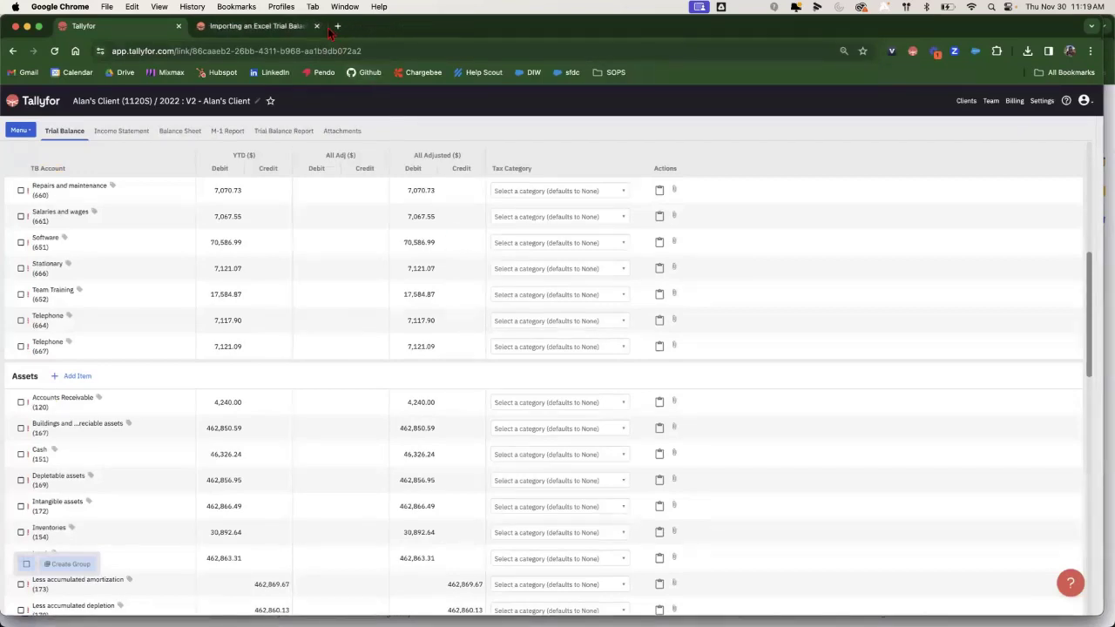
{"action": "left_click", "coordinate": [317, 26]}
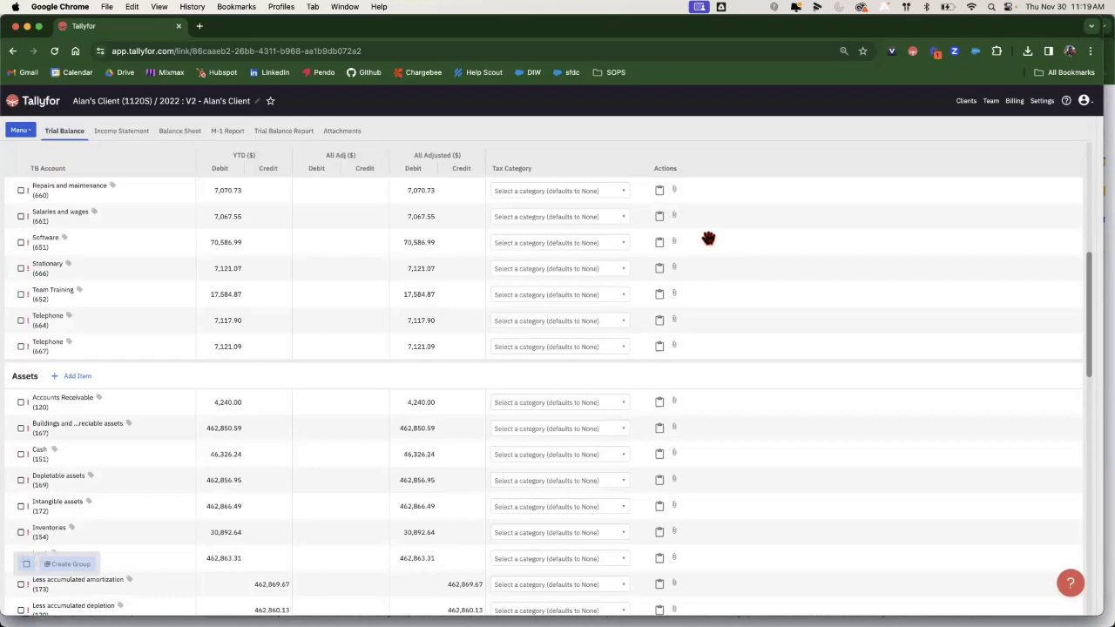
{"action": "key", "text": "super+r"}
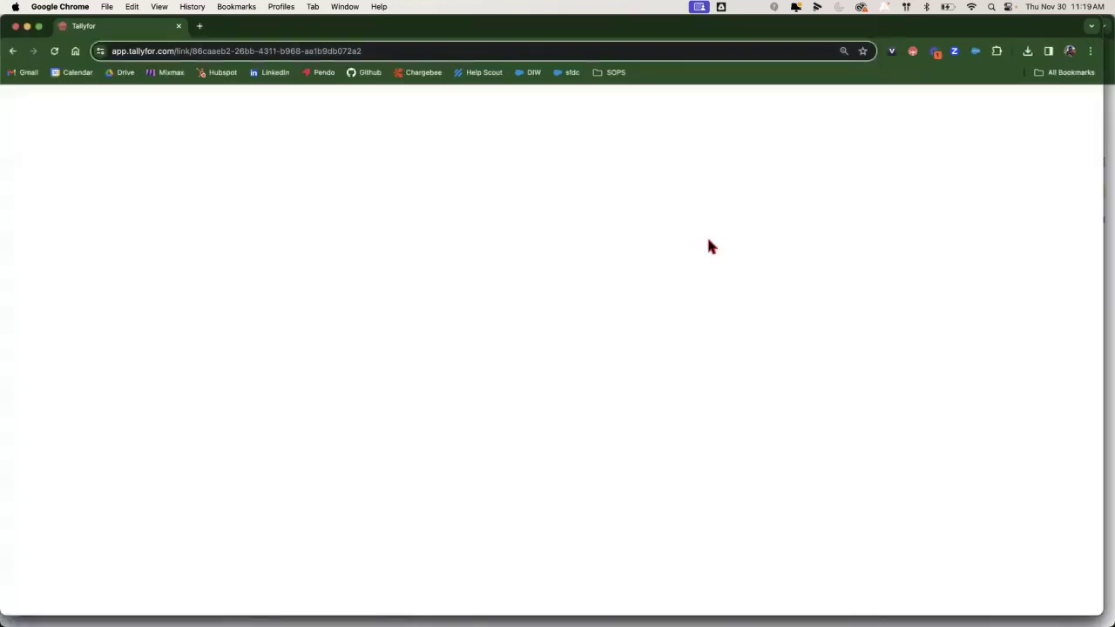
{"action": "key", "text": "ctrl+alt+Right"}
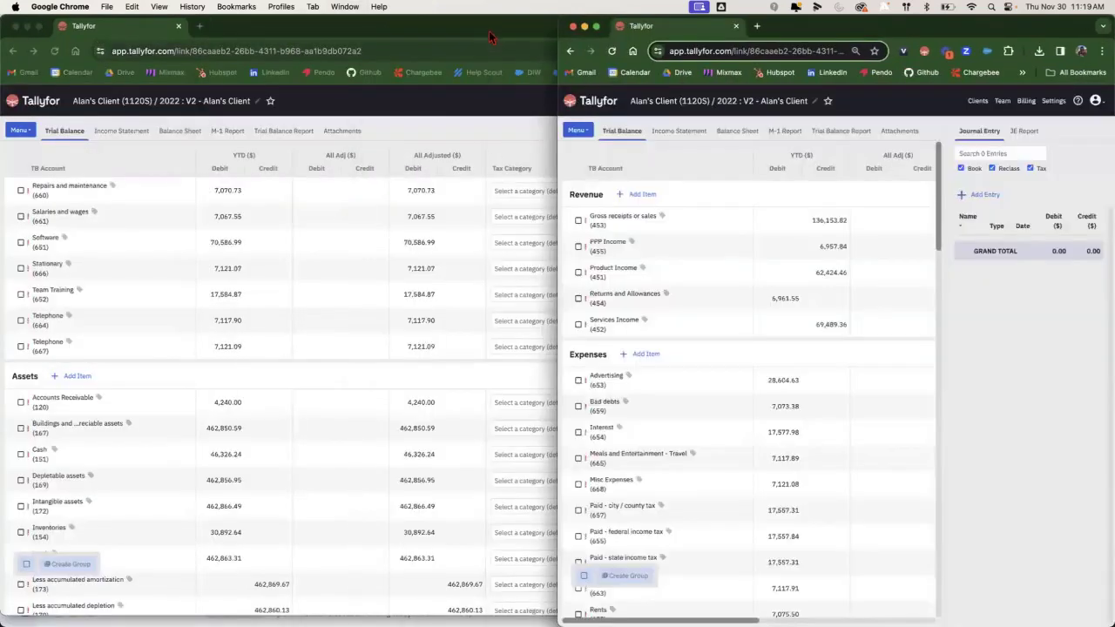
{"action": "left_click", "coordinate": [492, 35]}
{"action": "key", "text": "ctrl+alt+Left"}
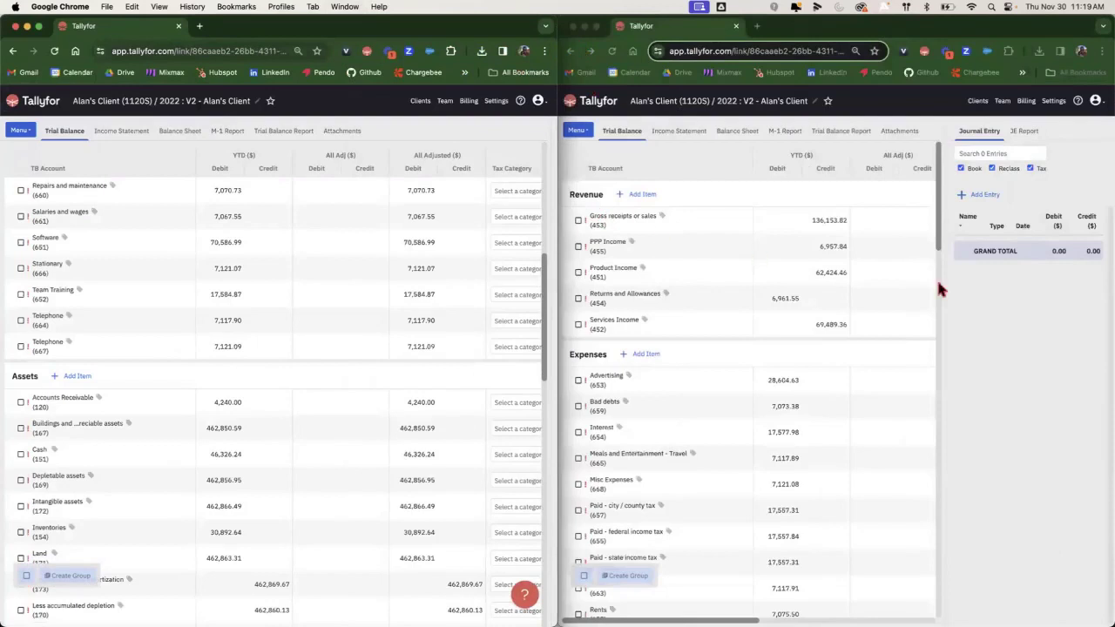
Collapse the journal entry pane in the second binder window and reduce the page zoom to 67%
{"action": "left_click_drag", "start_coordinate": [941, 291], "coordinate": [1104, 302]}
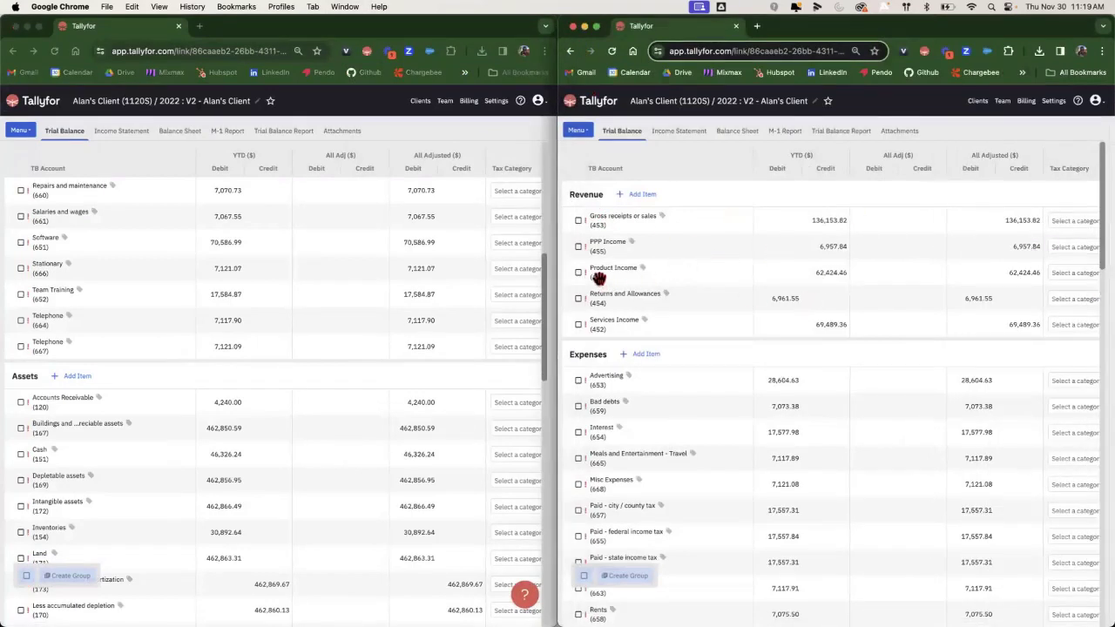
{"action": "left_click", "coordinate": [465, 252]}
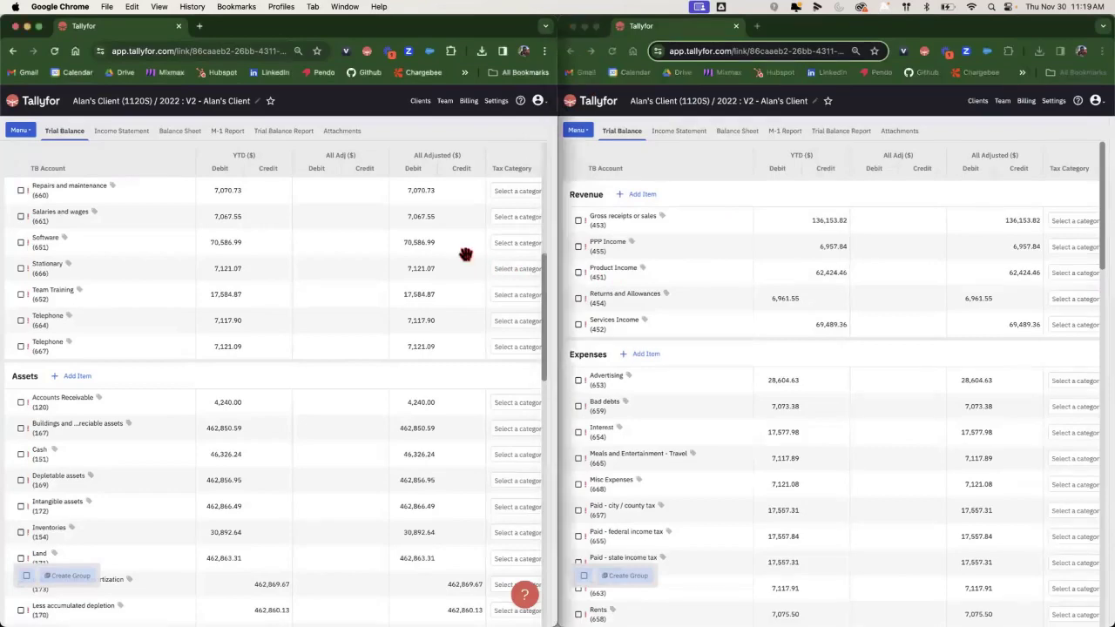
{"action": "key", "text": "super+minus"}
{"action": "key", "text": "super+minus"}
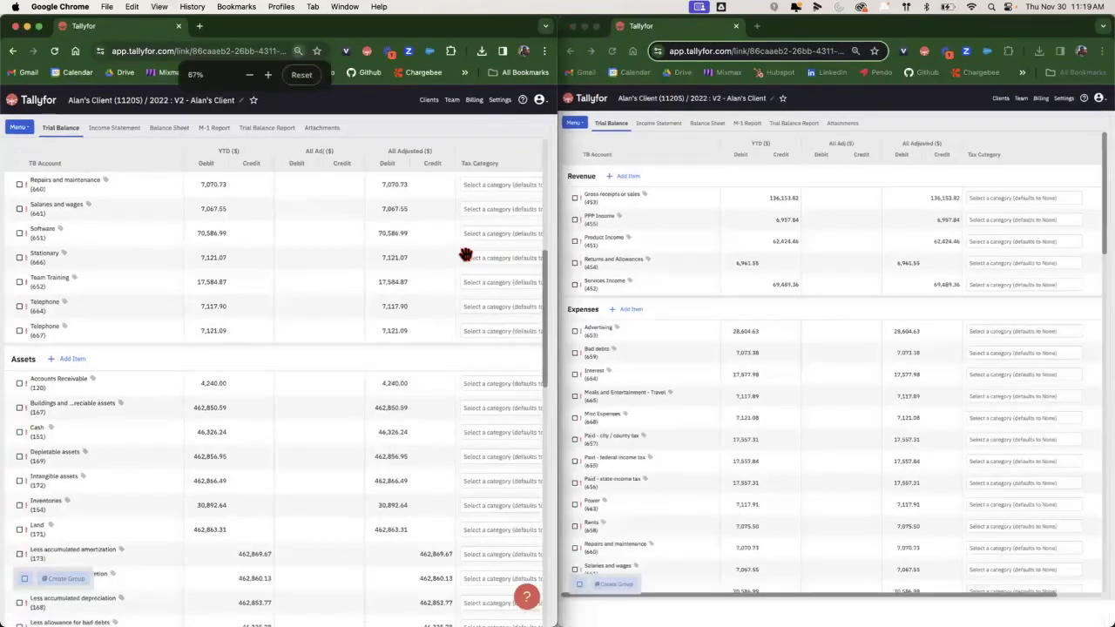
Show the income statement in the second window beside the trial balance's revenue and expense accounts in the first
{"action": "left_click", "coordinate": [671, 126]}
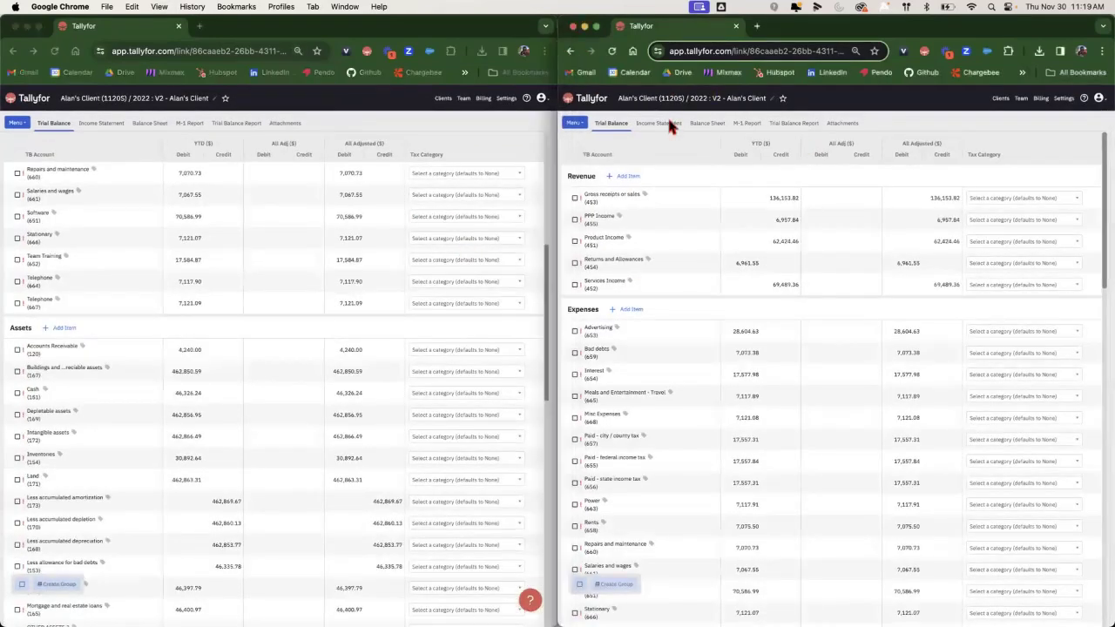
{"action": "left_click", "coordinate": [671, 126]}
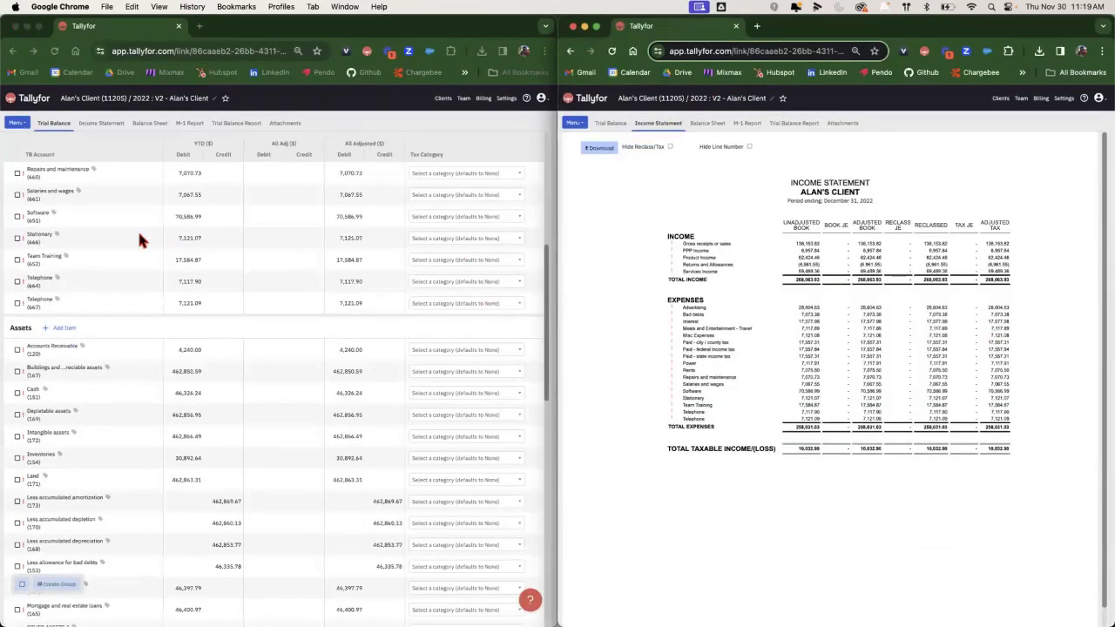
{"action": "scroll", "coordinate": [199, 239], "scroll_direction": "up", "scroll_amount": 5}
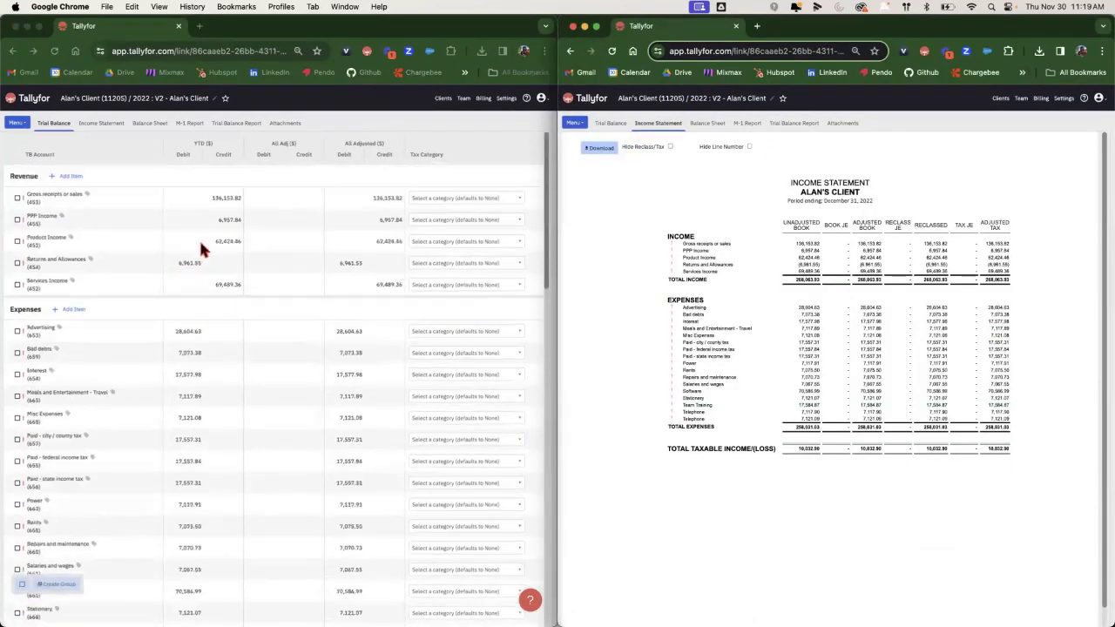
Assign the tax category Gross receipts or sales [01a] to the Gross receipts or sales, Product Income and Services Income accounts
{"action": "left_click", "coordinate": [453, 199]}
{"action": "left_click", "coordinate": [455, 198]}
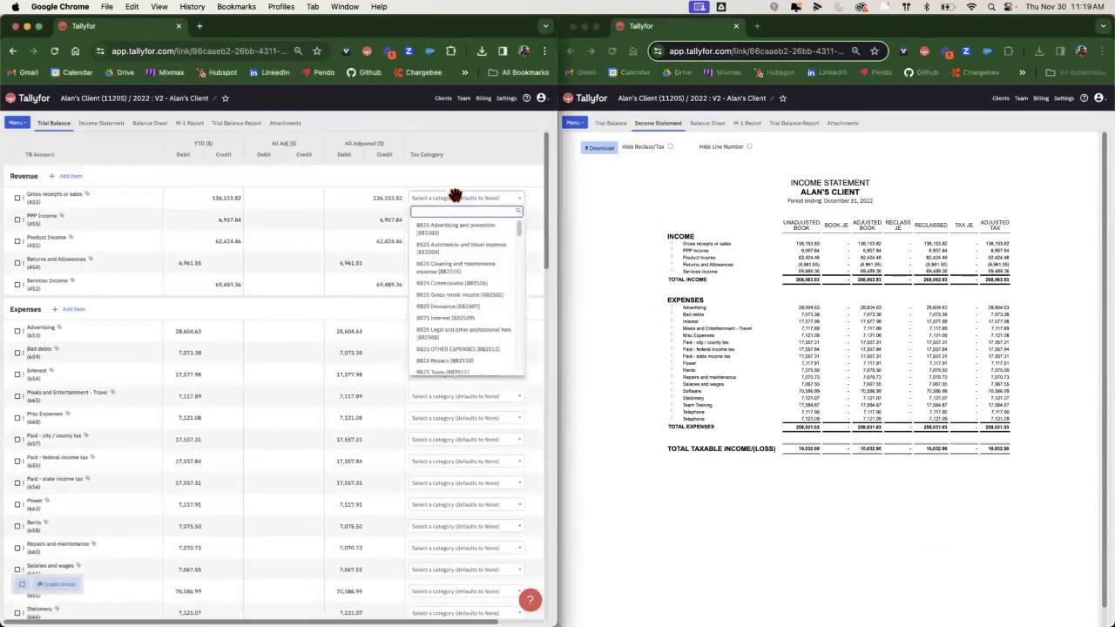
{"action": "type", "text": "gross"}
{"action": "left_click", "coordinate": [451, 236]}
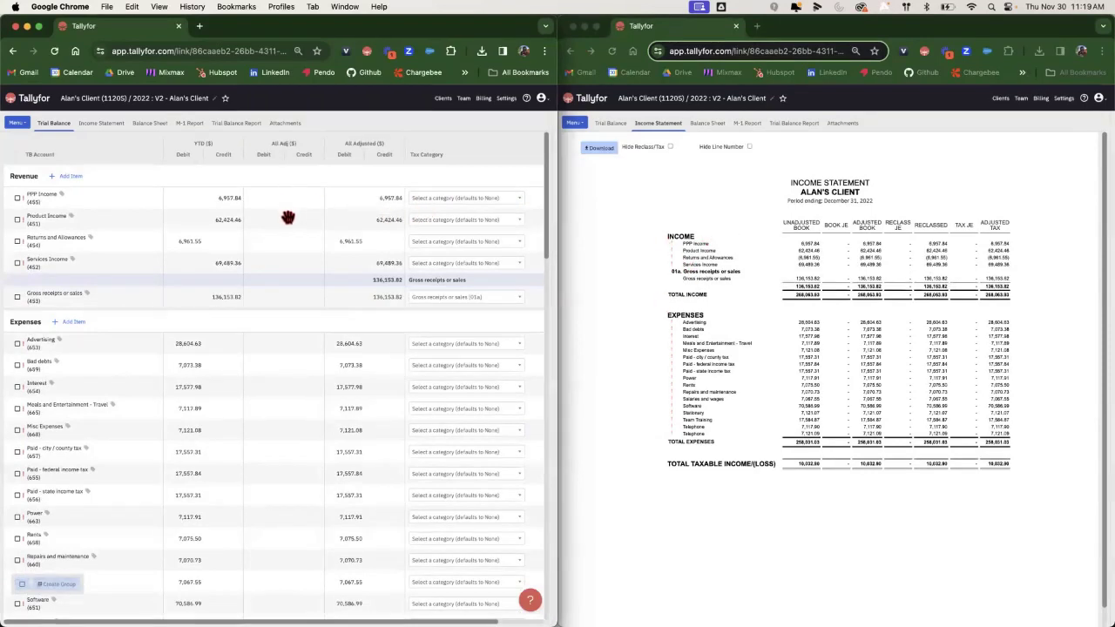
{"action": "left_click_drag", "start_coordinate": [288, 221], "coordinate": [328, 244]}
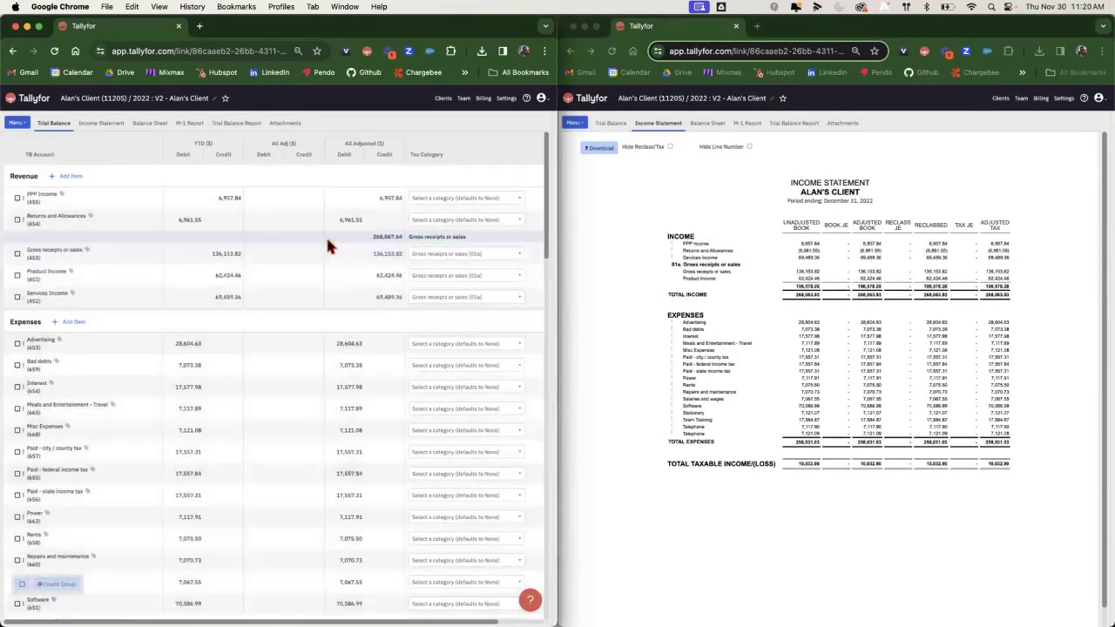
Find category "01b" and assign Returns and allowances [01b] to the Returns and Allowances revenue account
{"action": "left_click", "coordinate": [480, 221]}
{"action": "type", "text": "returns"}
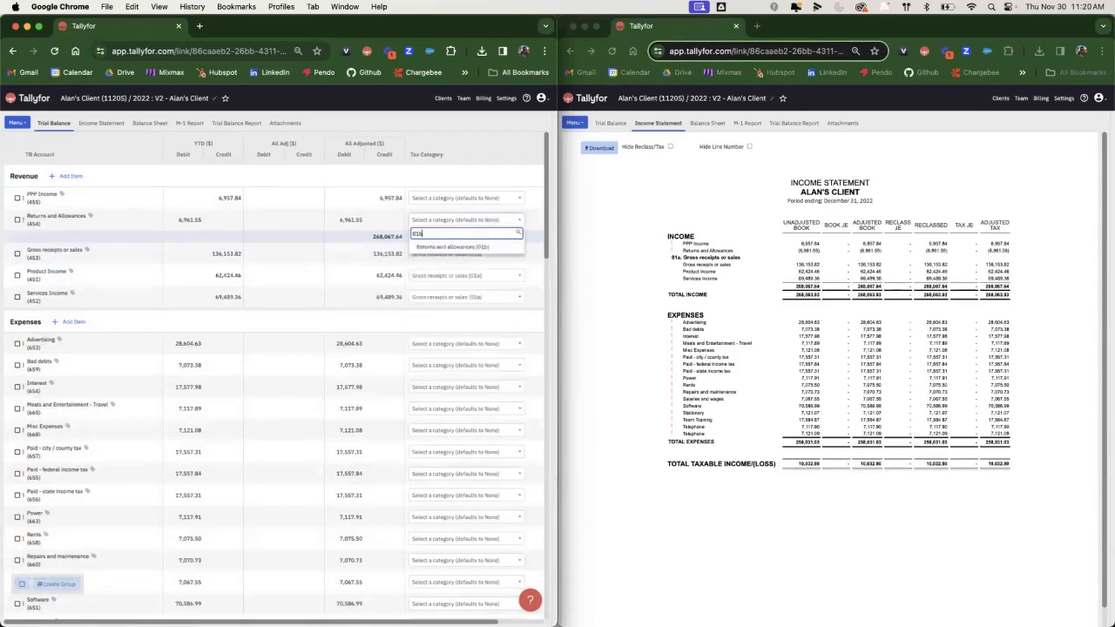
{"action": "left_click", "coordinate": [466, 247]}
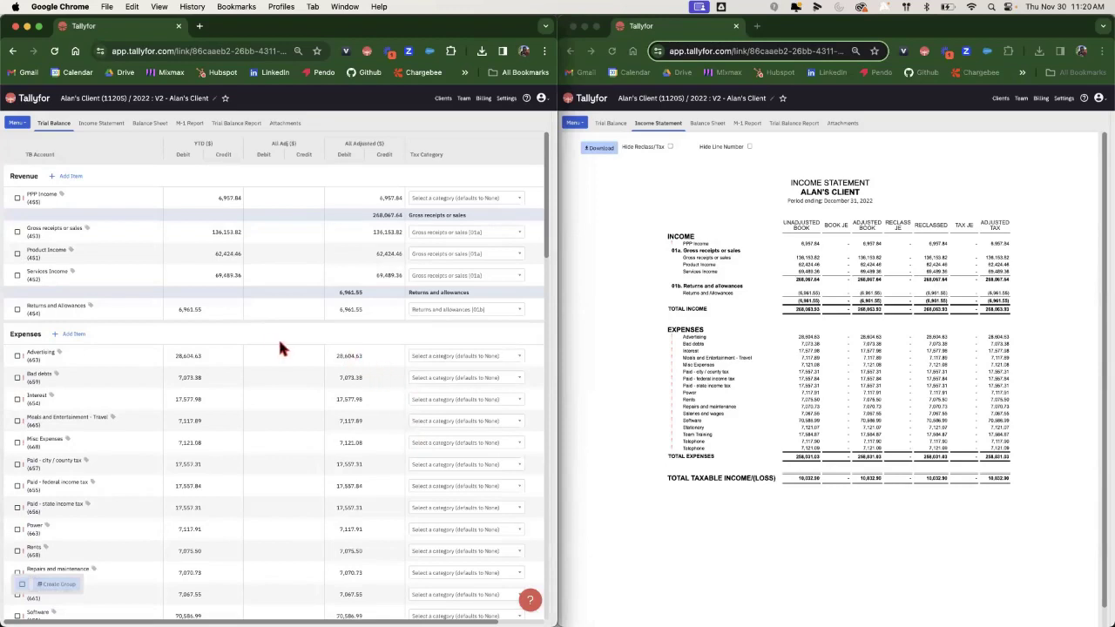
Search the PPP Income tax categories for "m-1" and assign M-1 Line 5 - OTHER INCOME PER BOOKS NOT ON RETURN
{"action": "left_click", "coordinate": [449, 198]}
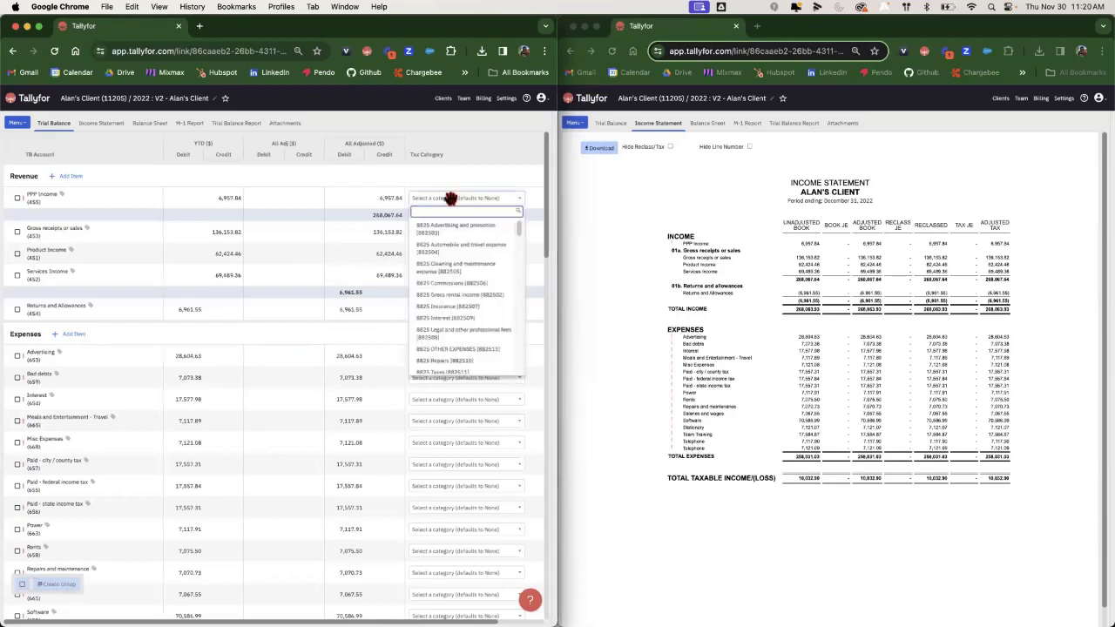
{"action": "type", "text": "m-1"}
{"action": "key", "text": "Down"}
{"action": "key", "text": "Down"}
{"action": "key", "text": "Down"}
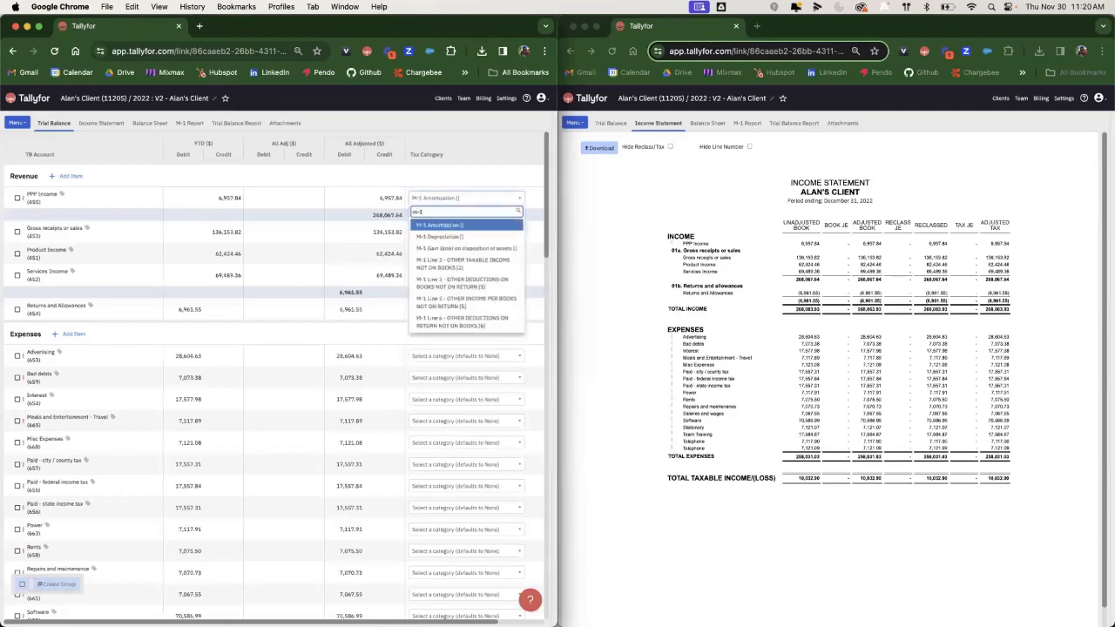
{"action": "key", "text": "Down"}
{"action": "key", "text": "Down"}
{"action": "key", "text": "Down"}
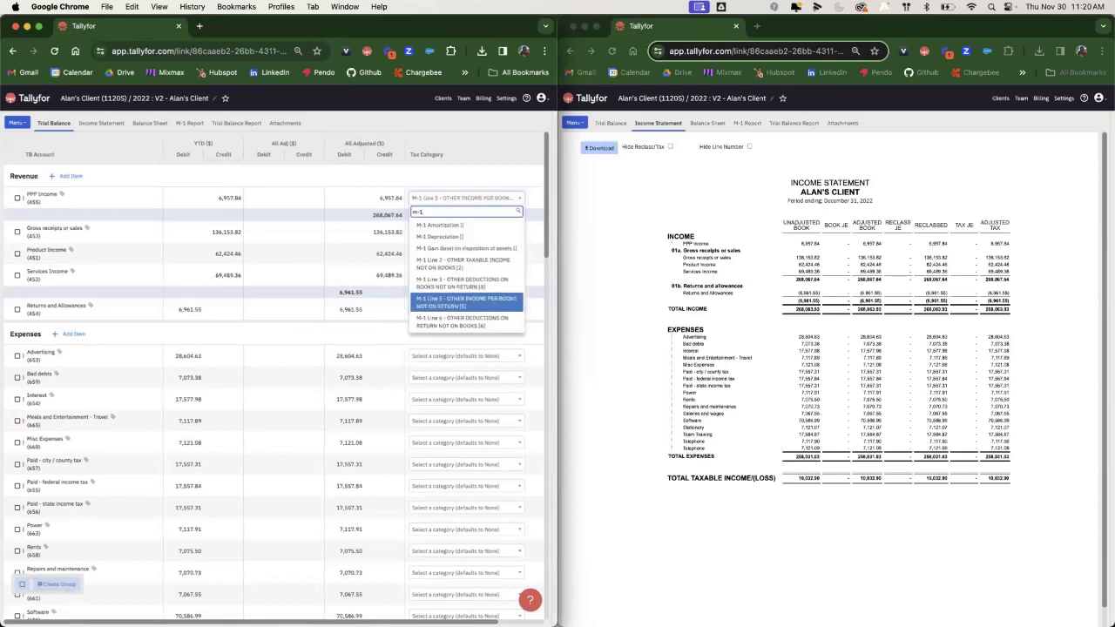
{"action": "key", "text": "Return"}
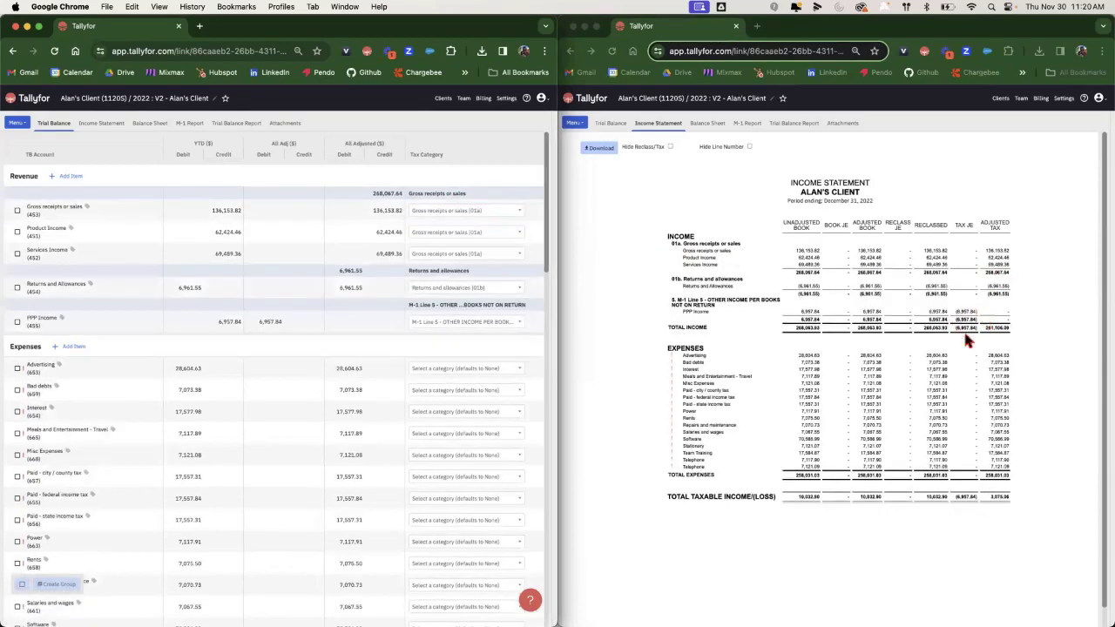
Expand the journal entry pane in the income statement window to view the automatic M-1 entry, and collapse it again
{"action": "left_click", "coordinate": [1104, 304]}
{"action": "left_click_drag", "start_coordinate": [1104, 301], "coordinate": [700, 297]}
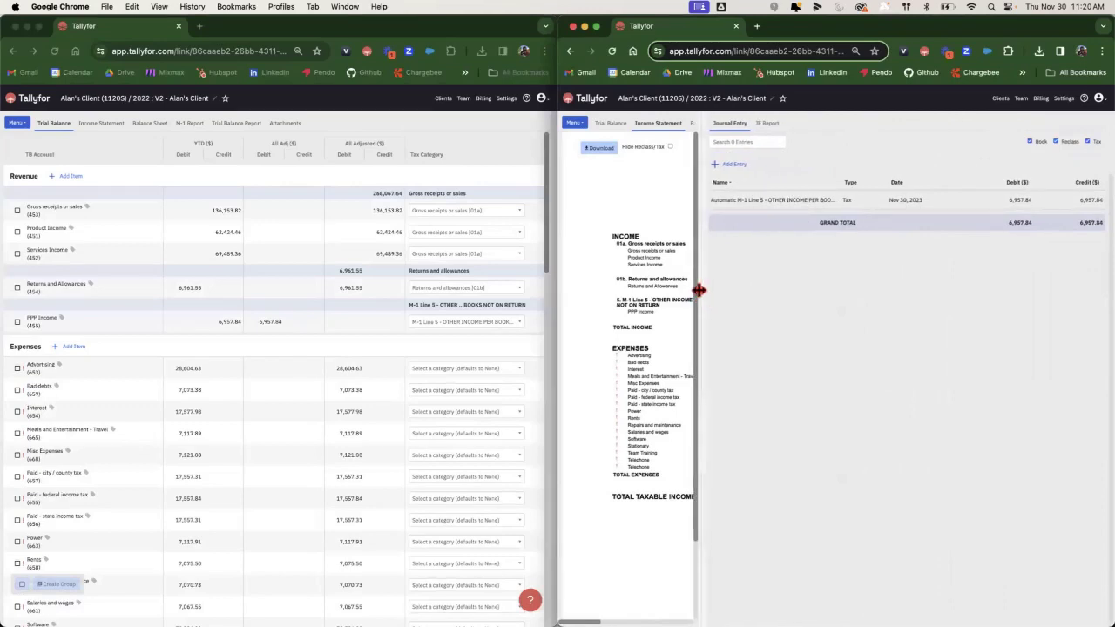
{"action": "left_click_drag", "start_coordinate": [719, 290], "coordinate": [1105, 307]}
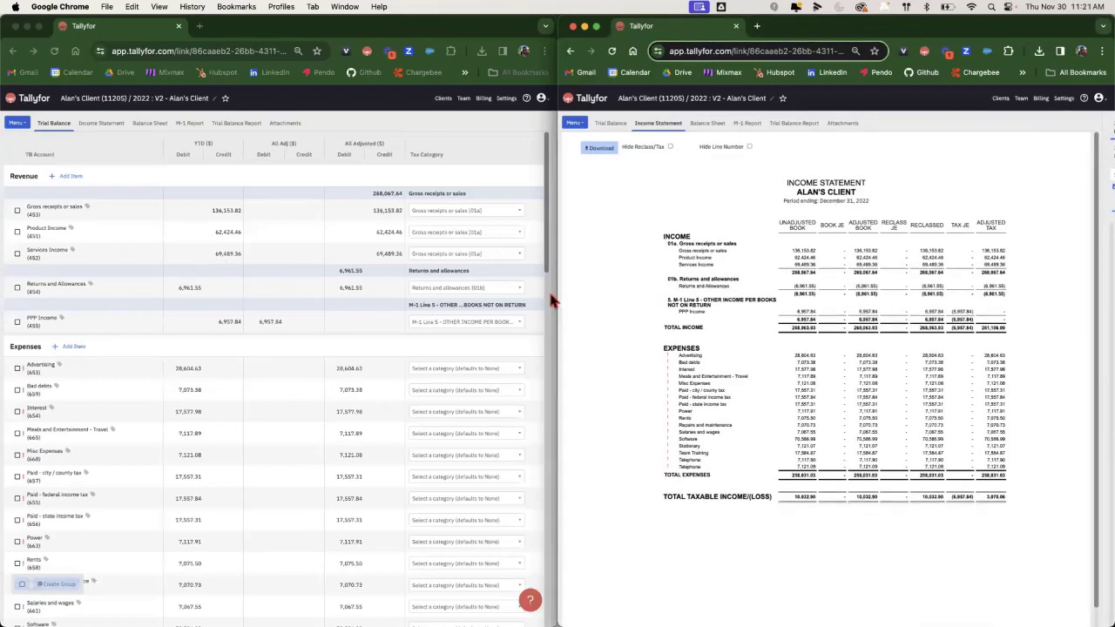
Review the journal entries for PPP Income and Returns and Allowances in the trial balance window, and collapse the journal entry pane
{"action": "left_click_drag", "start_coordinate": [540, 291], "coordinate": [250, 287]}
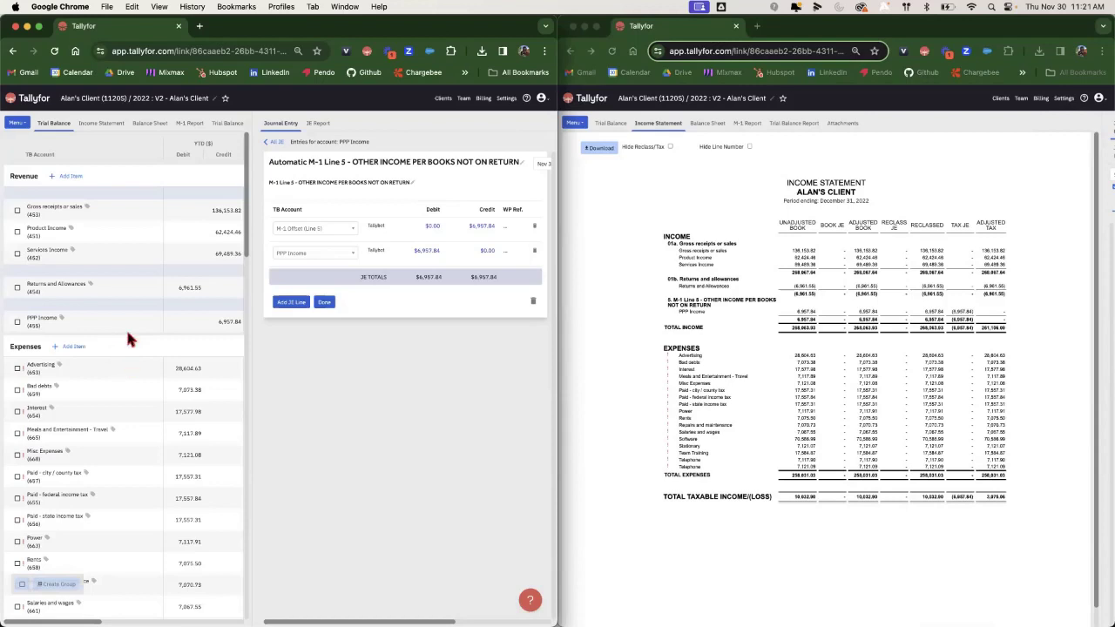
{"action": "left_click", "coordinate": [119, 287]}
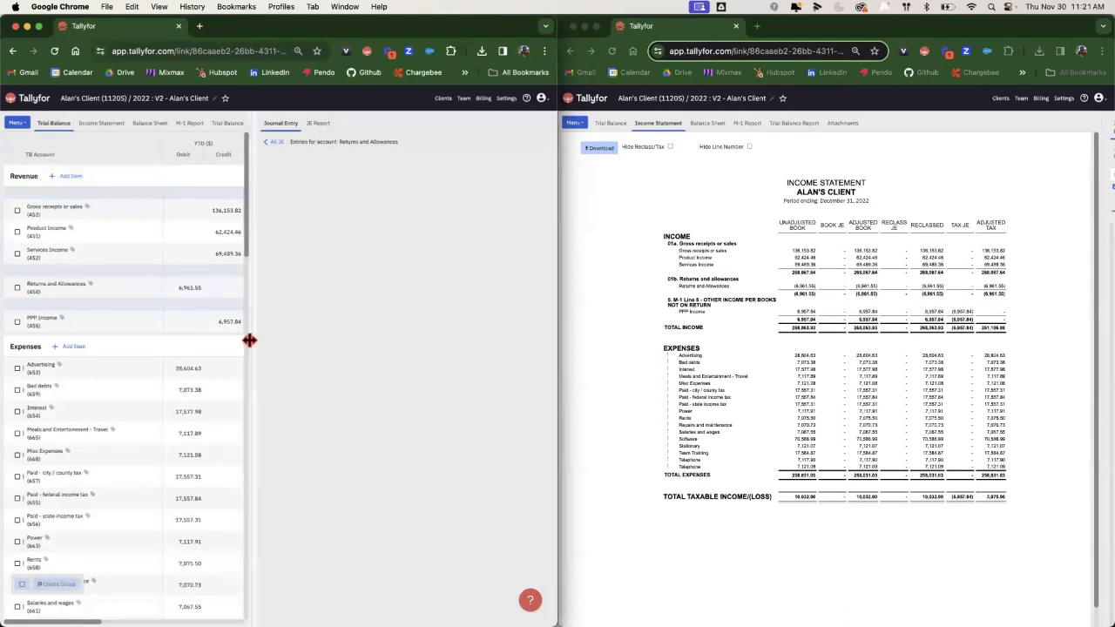
{"action": "mouse_move", "coordinate": [249, 339]}
{"action": "left_mouse_down"}
{"action": "mouse_move", "coordinate": [291, 336]}
{"action": "mouse_move", "coordinate": [290, 279]}
{"action": "mouse_move", "coordinate": [261, 342]}
{"action": "left_mouse_up"}
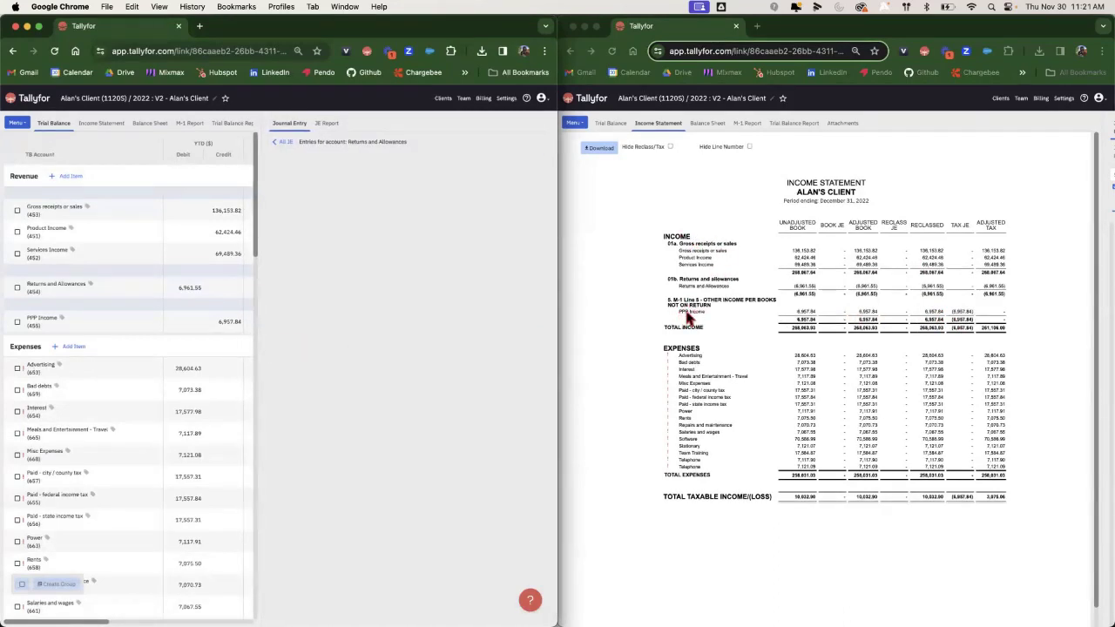
{"action": "left_click", "coordinate": [127, 320]}
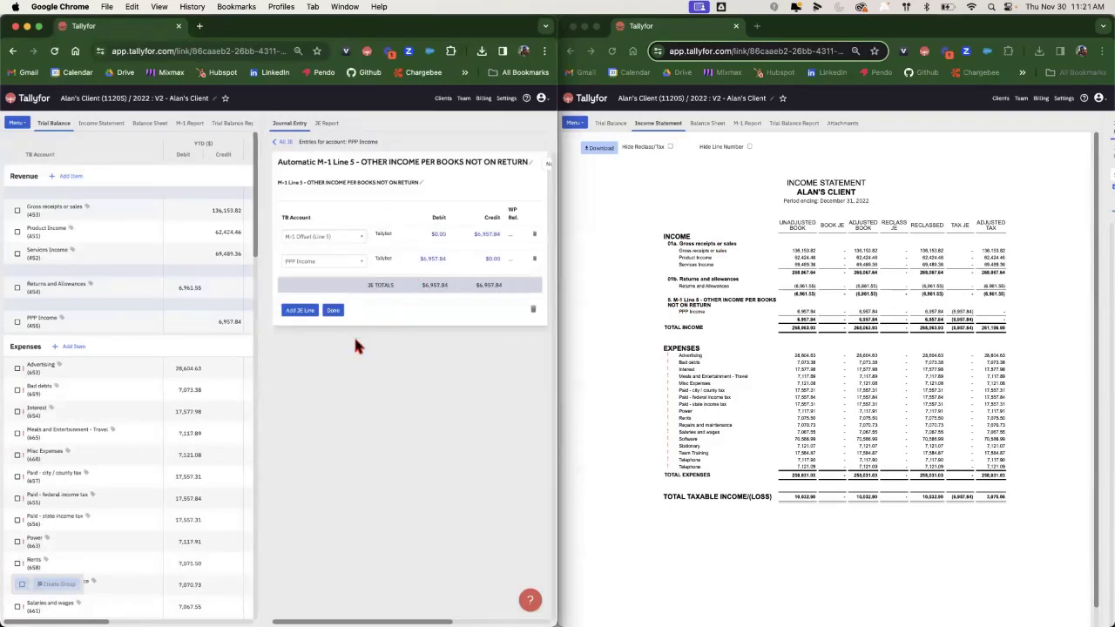
{"action": "left_click_drag", "start_coordinate": [259, 341], "coordinate": [558, 355]}
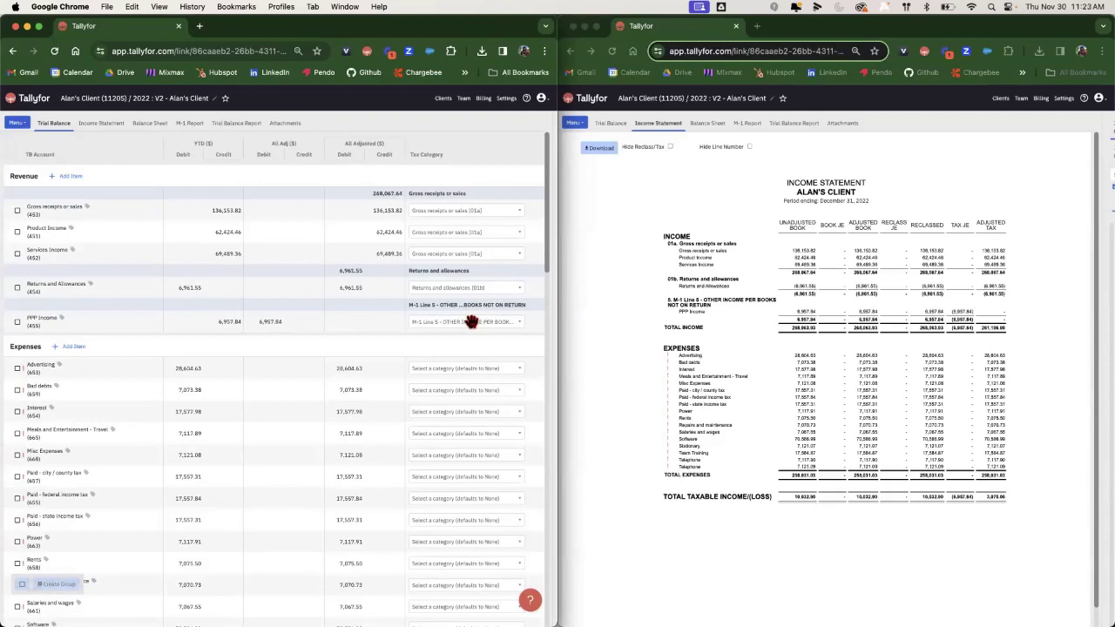
Search the Advertising account's tax categories for "schedule" and look through the Schedule K options
{"action": "left_click", "coordinate": [435, 368]}
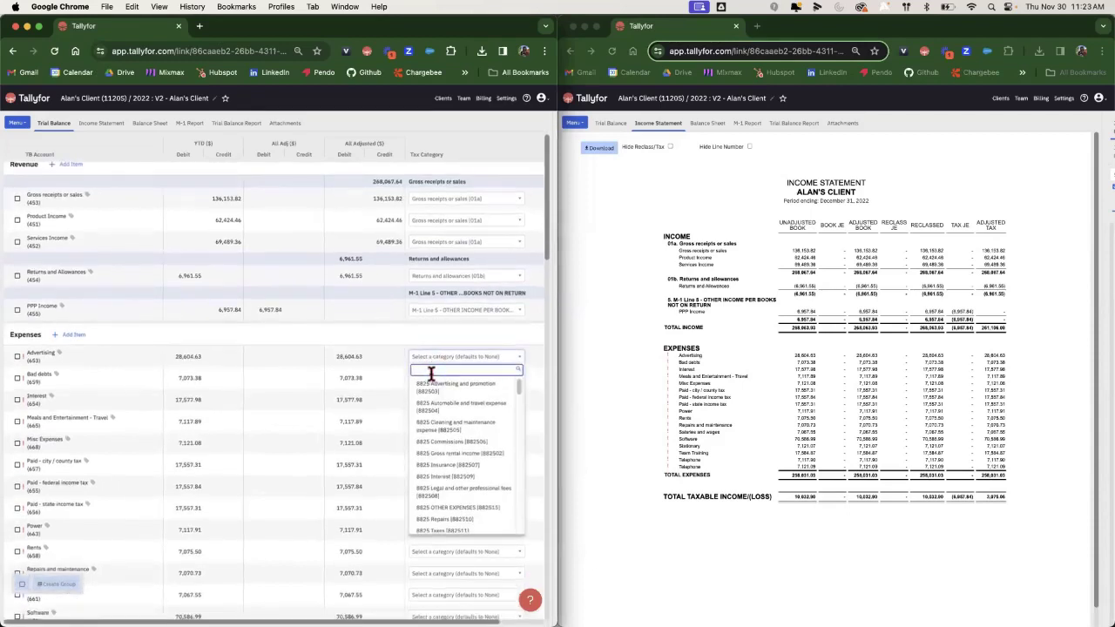
{"action": "scroll", "coordinate": [431, 370], "scroll_direction": "down", "scroll_amount": 1}
{"action": "scroll", "coordinate": [431, 369], "scroll_direction": "down", "scroll_amount": 1}
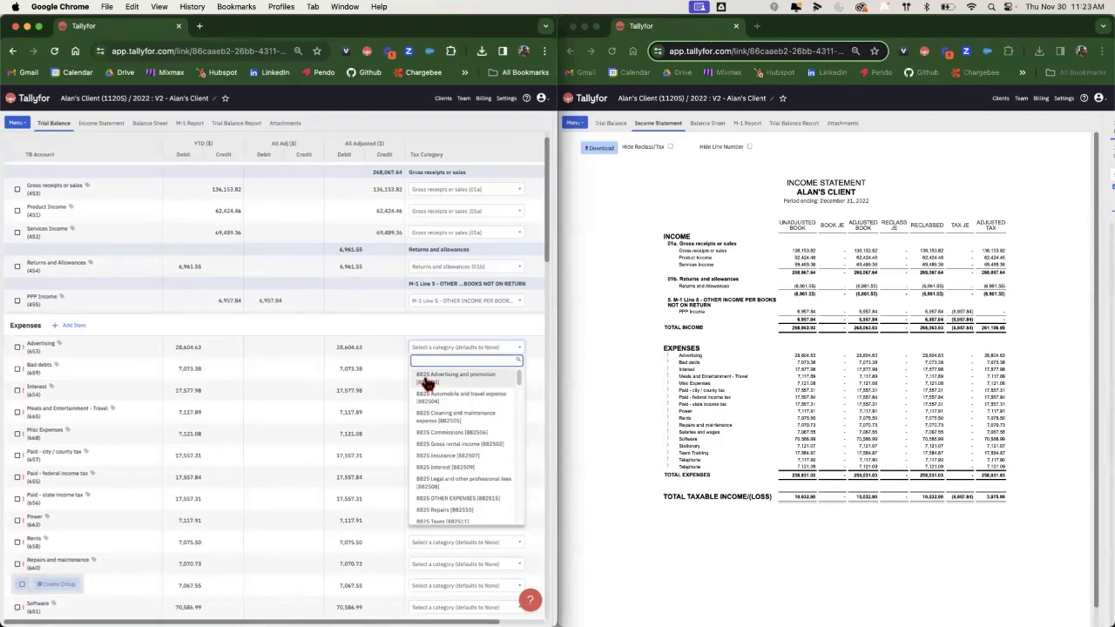
{"action": "type", "text": "sch"}
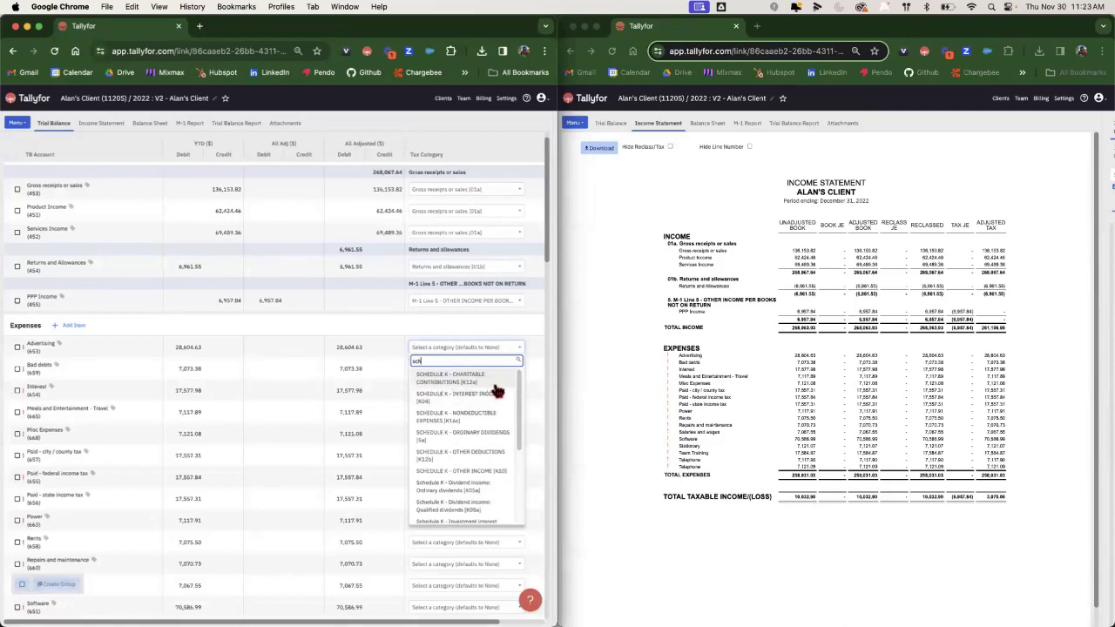
{"action": "scroll", "coordinate": [518, 397], "scroll_direction": "down", "scroll_amount": 2}
{"action": "left_click_drag", "start_coordinate": [520, 417], "coordinate": [518, 370]}
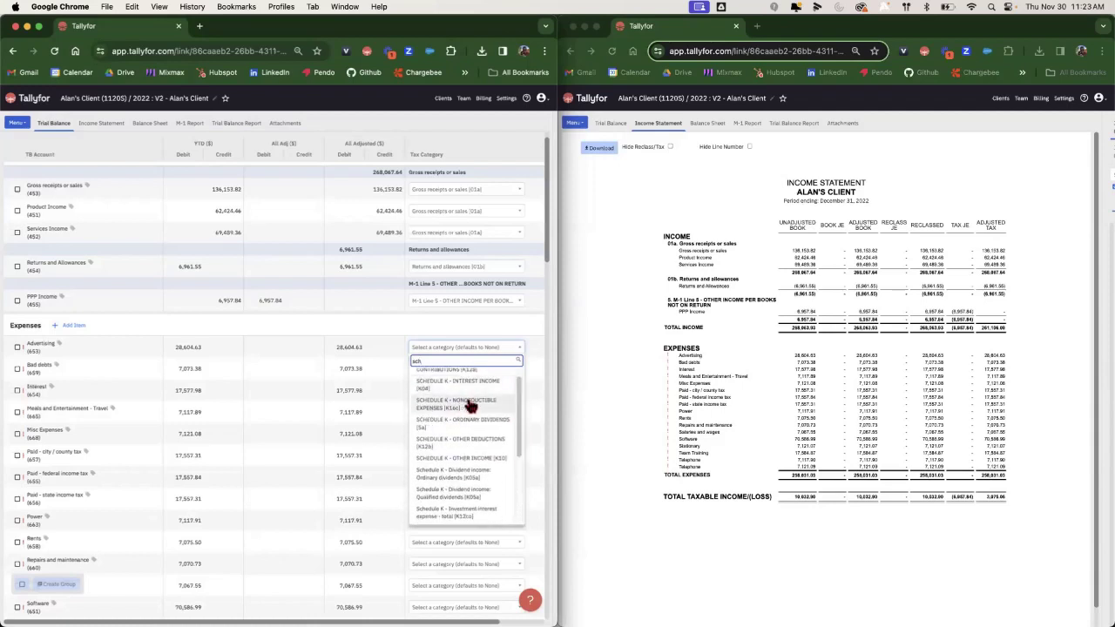
{"action": "type", "text": "edule"}
{"action": "scroll", "coordinate": [471, 425], "scroll_direction": "down", "scroll_amount": 10}
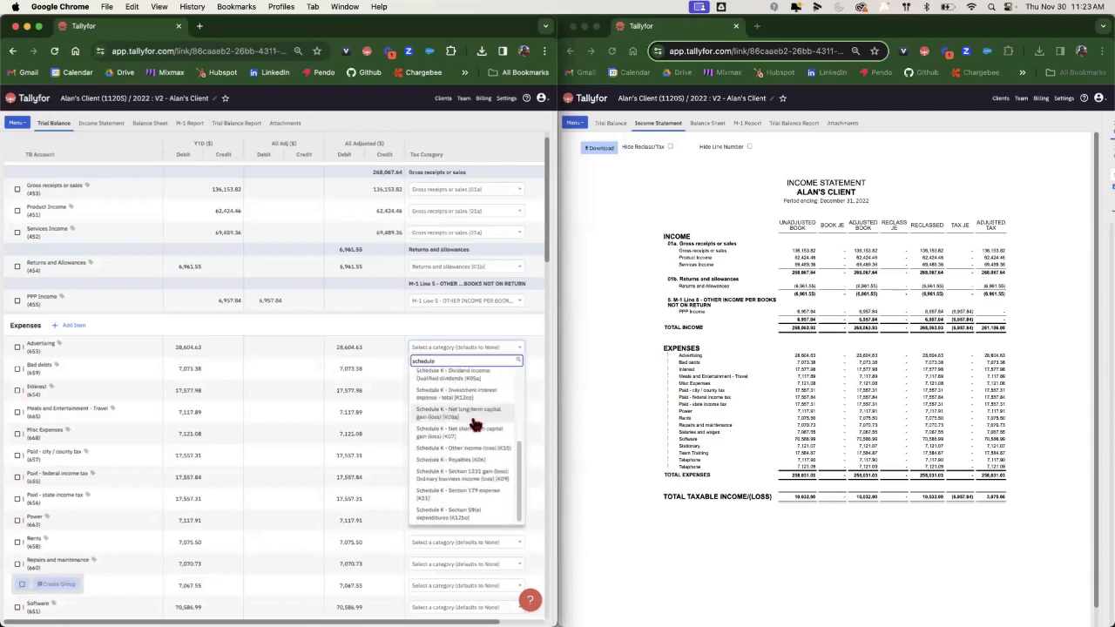
{"action": "scroll", "coordinate": [461, 351], "scroll_direction": "up", "scroll_amount": 8}
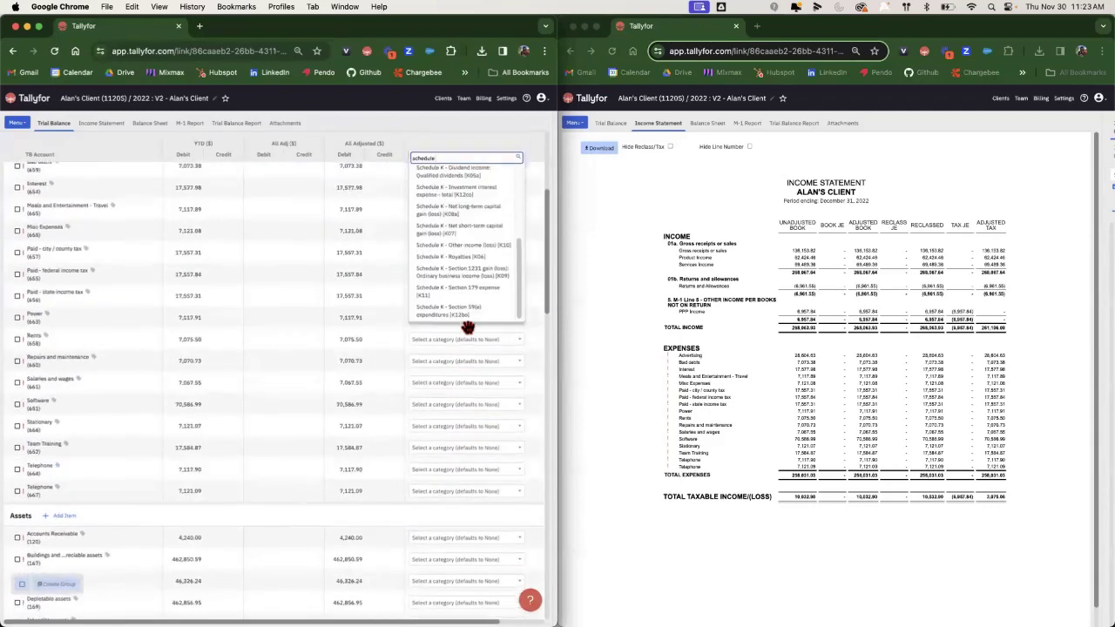
Search Advertising's tax categories again for "sched" and choose SCHEDULE K - INTEREST INCOME
{"action": "left_click_drag", "start_coordinate": [517, 406], "coordinate": [512, 319]}
{"action": "double_click", "coordinate": [438, 305]}
{"action": "key", "text": "BackSpace"}
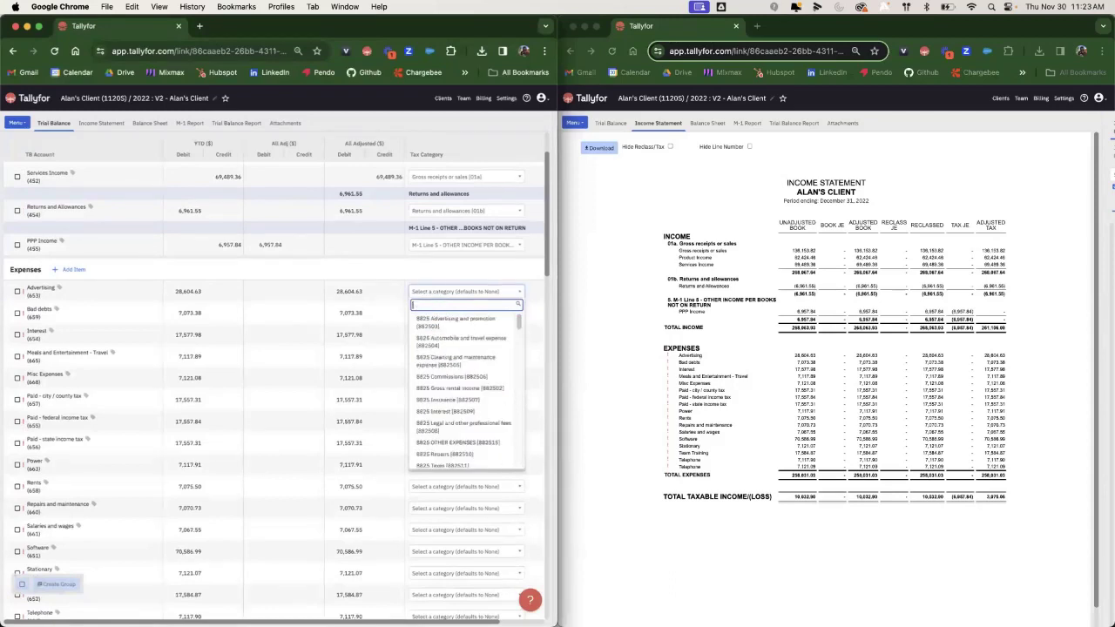
{"action": "type", "text": "sched"}
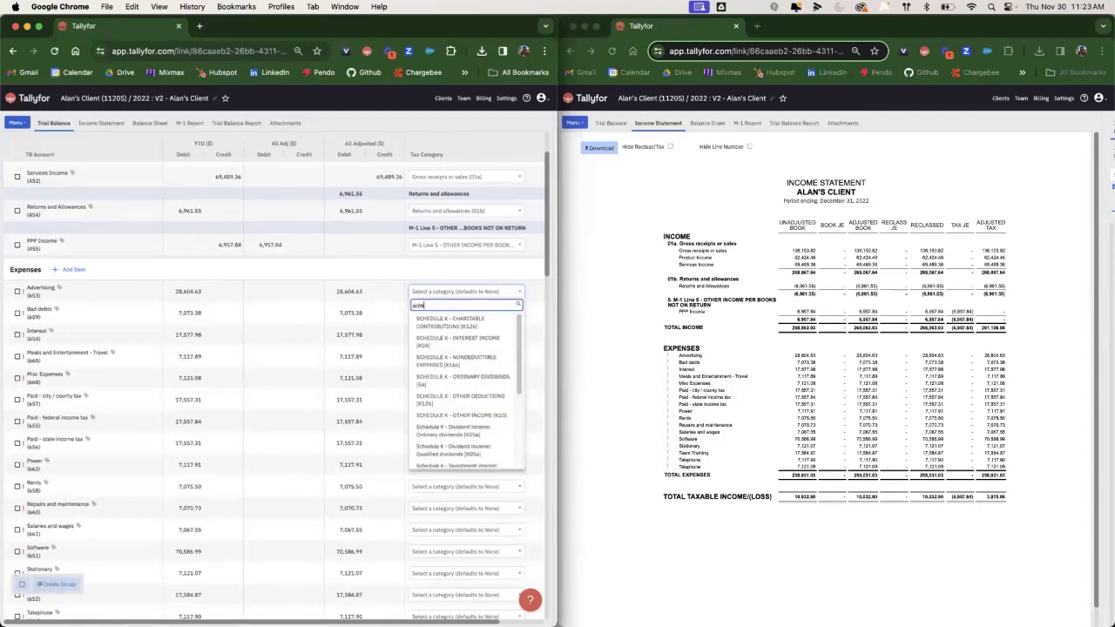
{"action": "key", "text": "Down"}
{"action": "key", "text": "Down"}
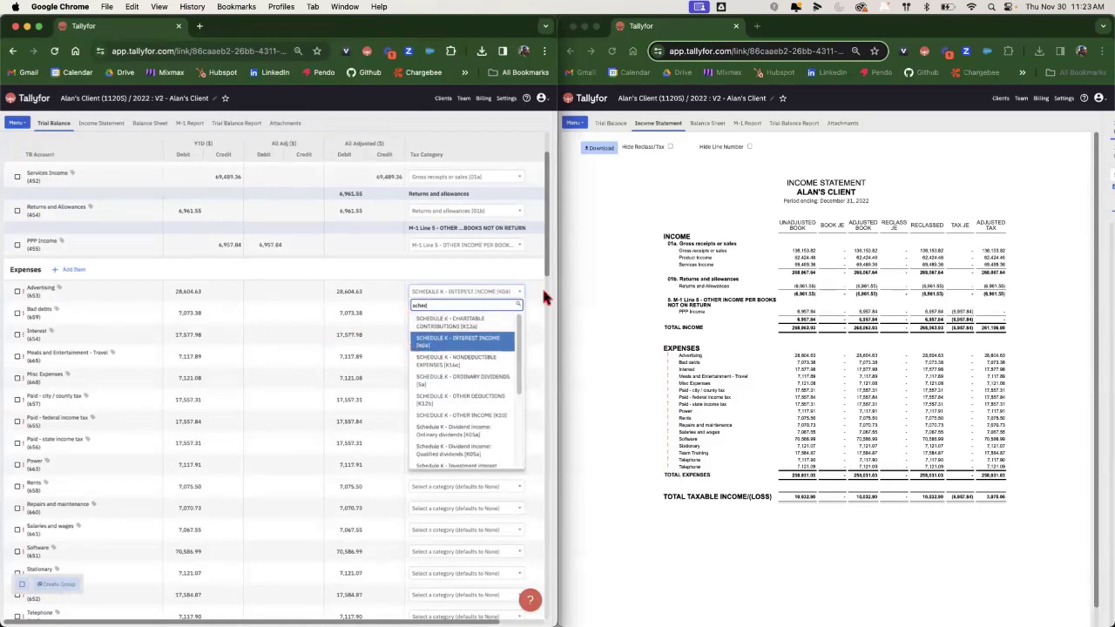
Disconnect and delete all accounts from the trial balance
{"action": "left_click", "coordinate": [16, 122]}
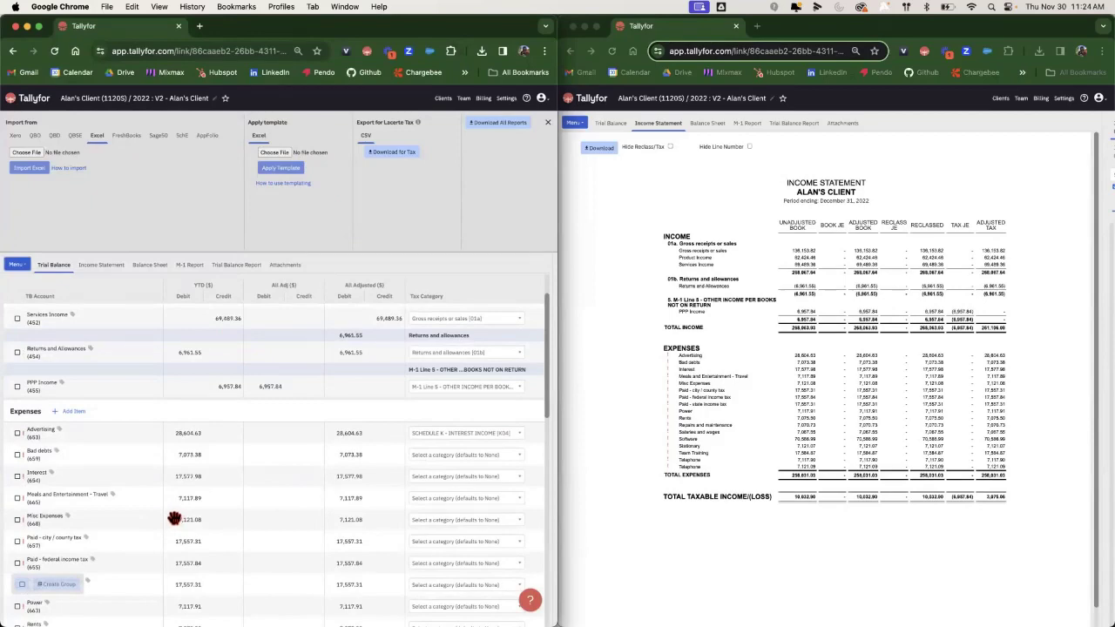
{"action": "scroll", "coordinate": [175, 519], "scroll_direction": "down", "scroll_amount": 15}
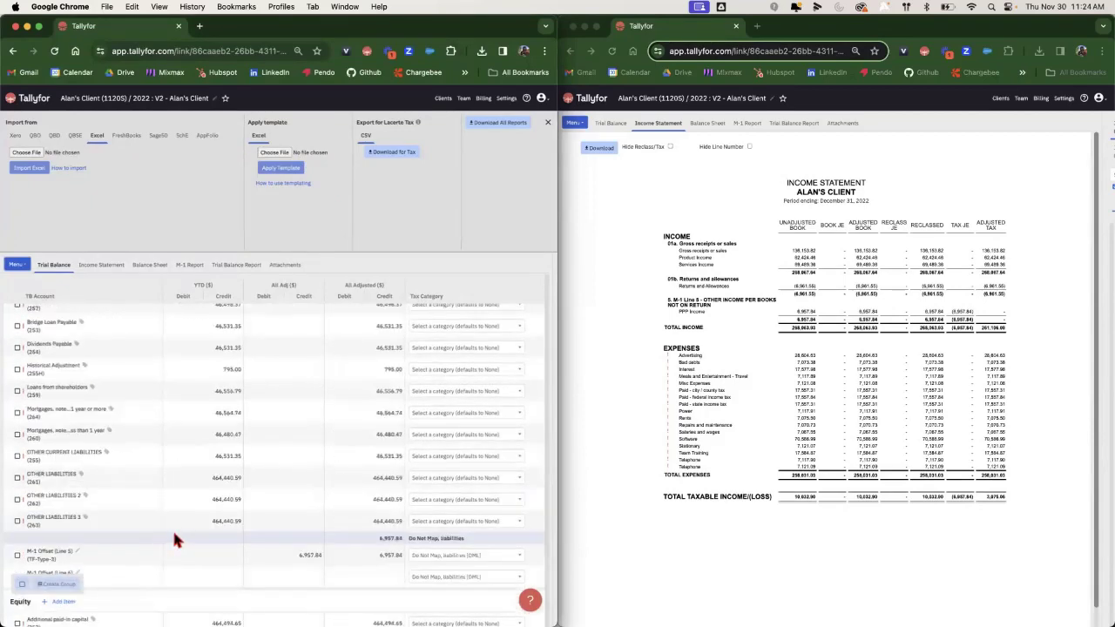
{"action": "scroll", "coordinate": [172, 532], "scroll_direction": "down", "scroll_amount": 3}
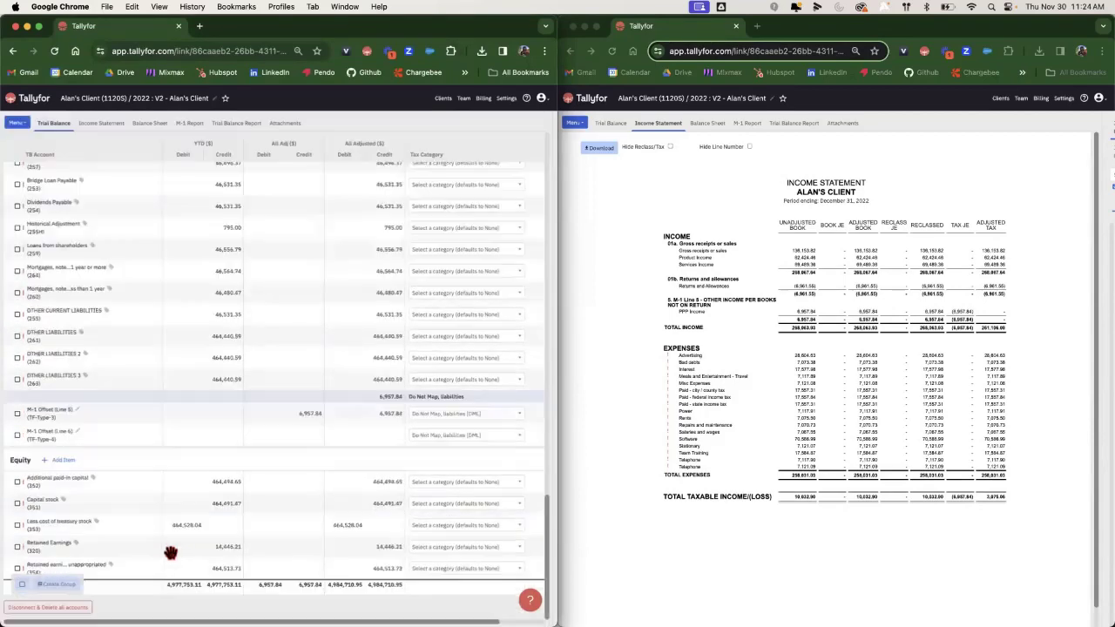
{"action": "left_click", "coordinate": [74, 611]}
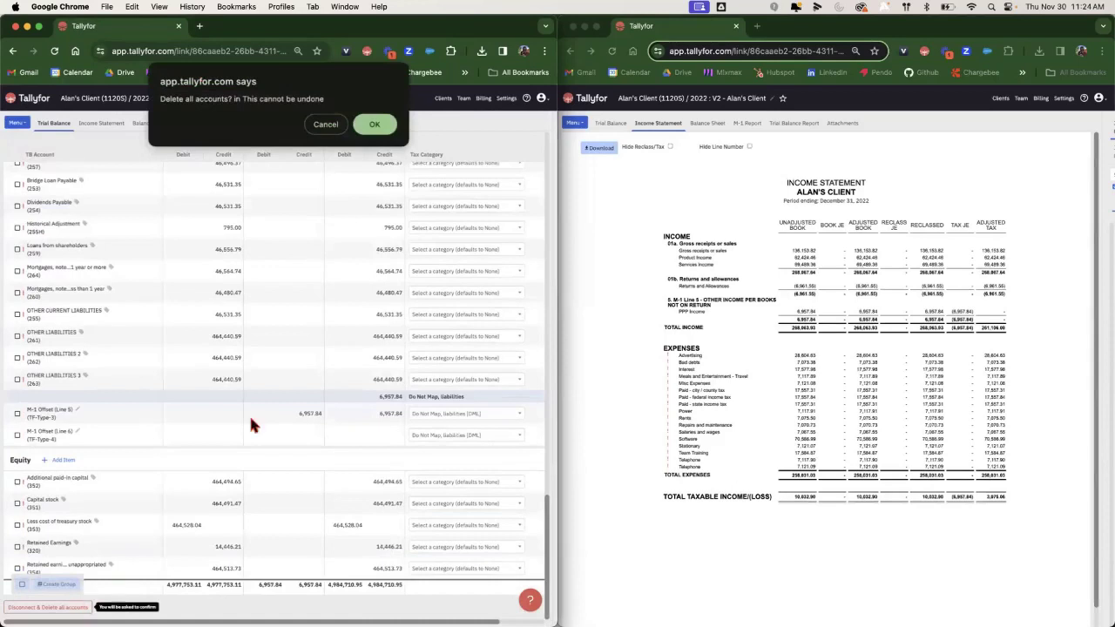
{"action": "left_click", "coordinate": [374, 125]}
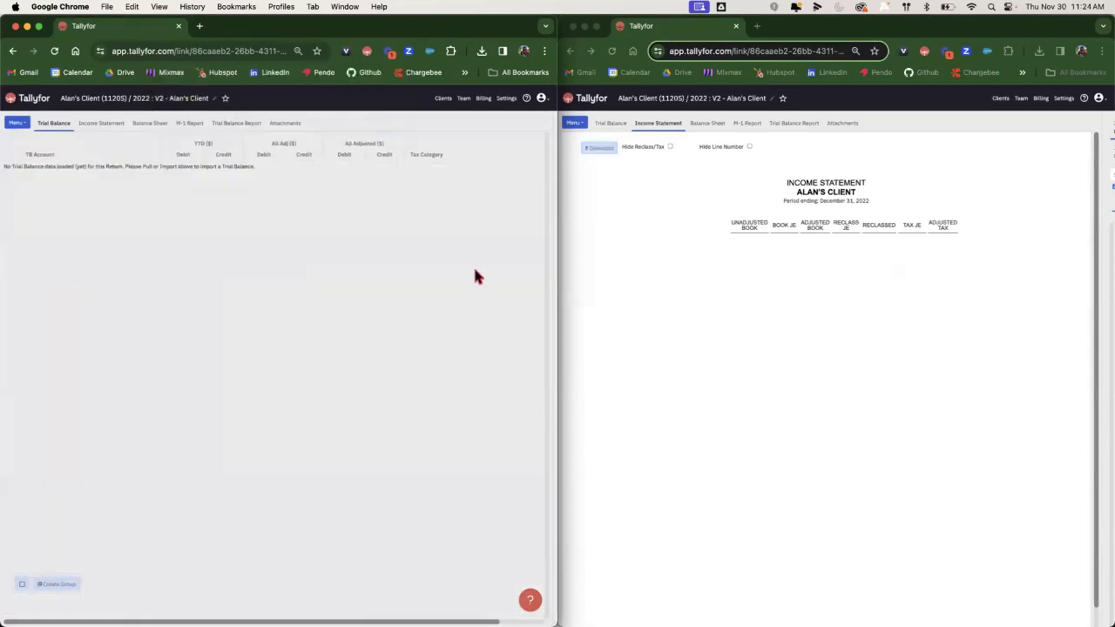
Import the Excel file "Excel TB 1.xlsx" from the 1120S folder as the binder's trial balance
{"action": "left_click", "coordinate": [16, 123]}
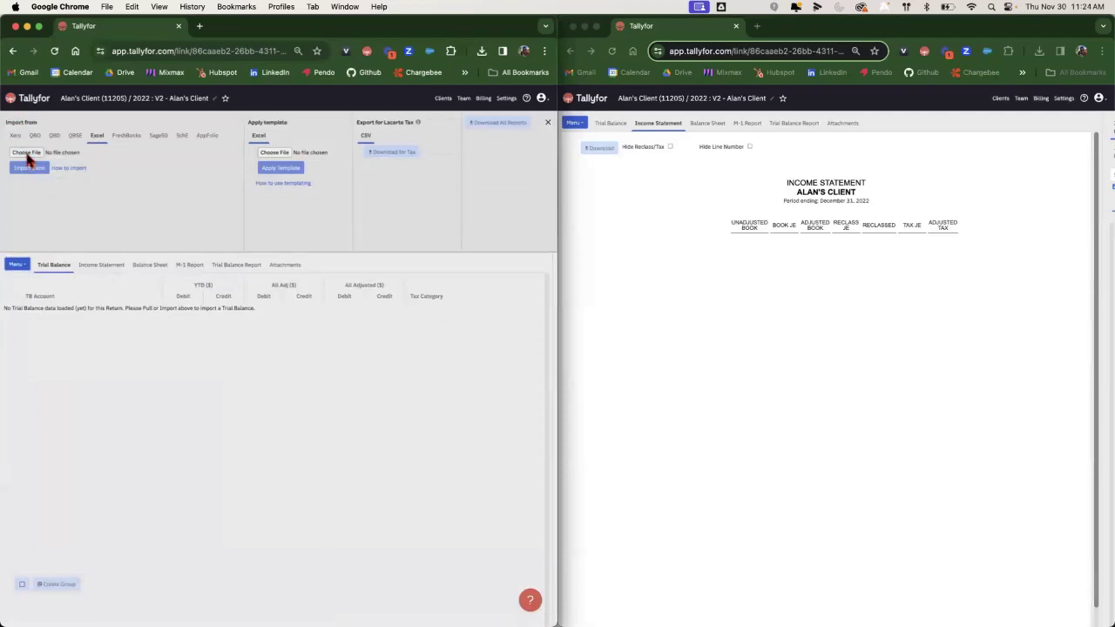
{"action": "left_click", "coordinate": [26, 154]}
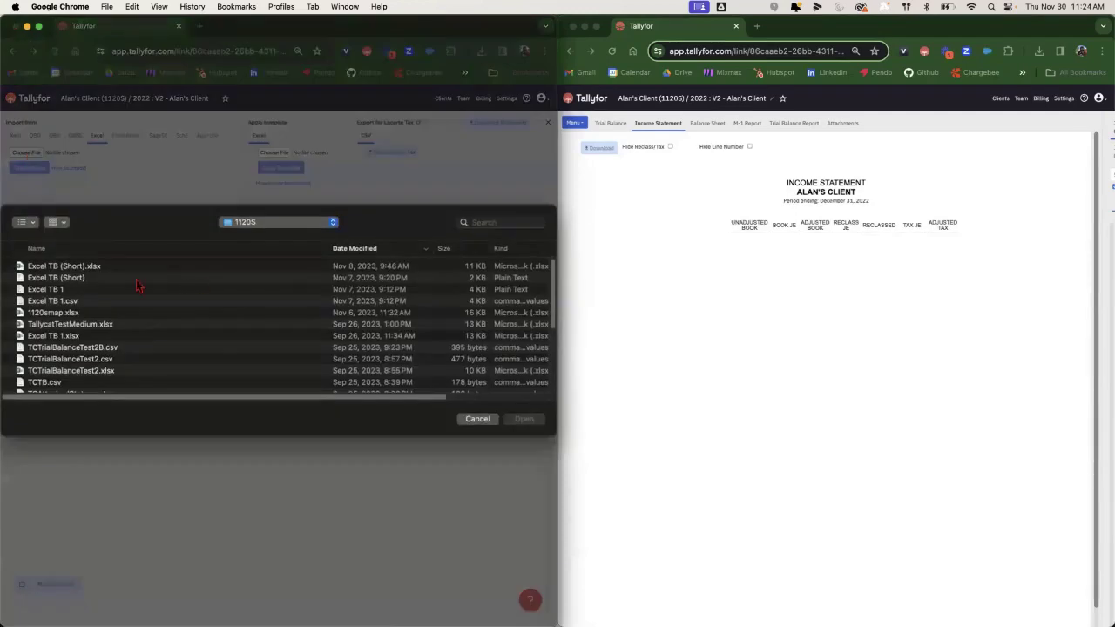
{"action": "left_click", "coordinate": [80, 338]}
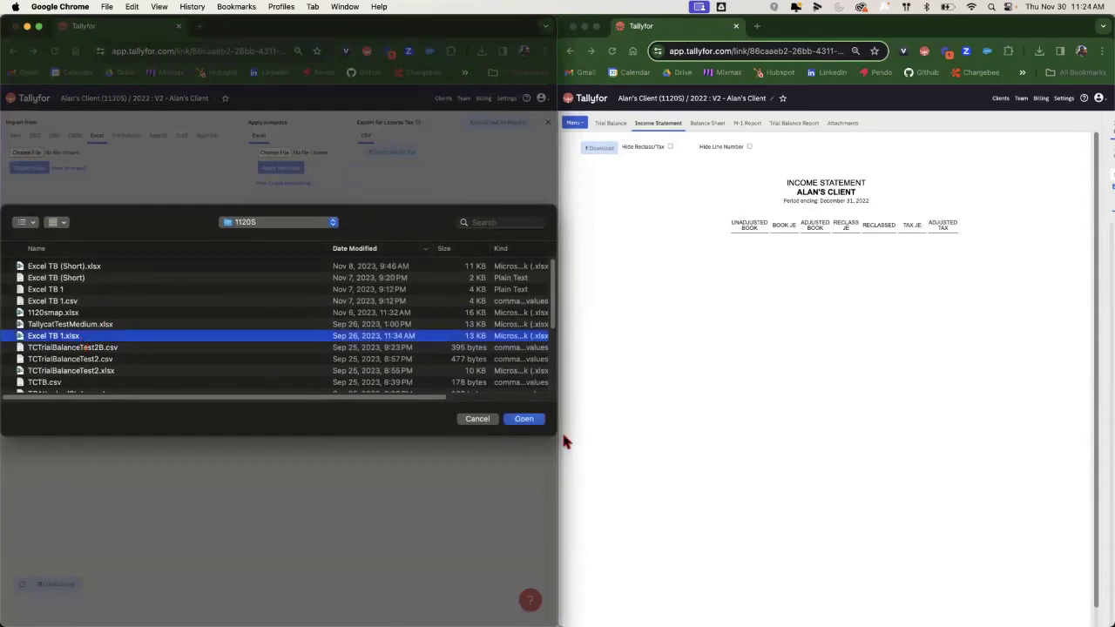
{"action": "left_click", "coordinate": [523, 419]}
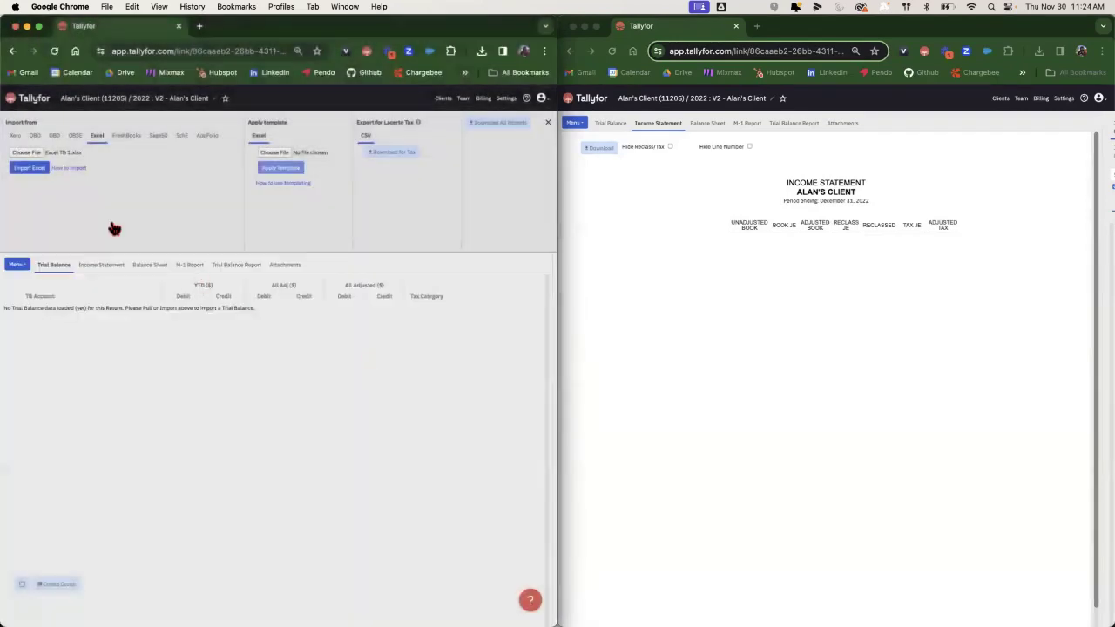
{"action": "left_click", "coordinate": [30, 169]}
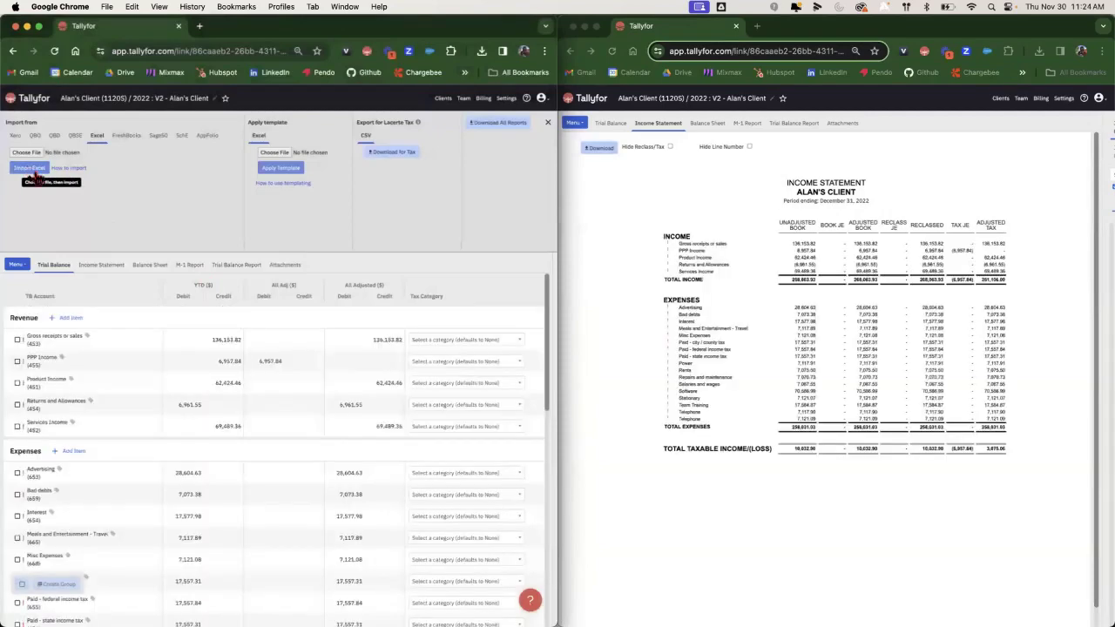
Preview the mapping template file "1120smap.xlsx" from the 1120S folder and apply it to the trial balance
{"action": "left_click", "coordinate": [277, 156]}
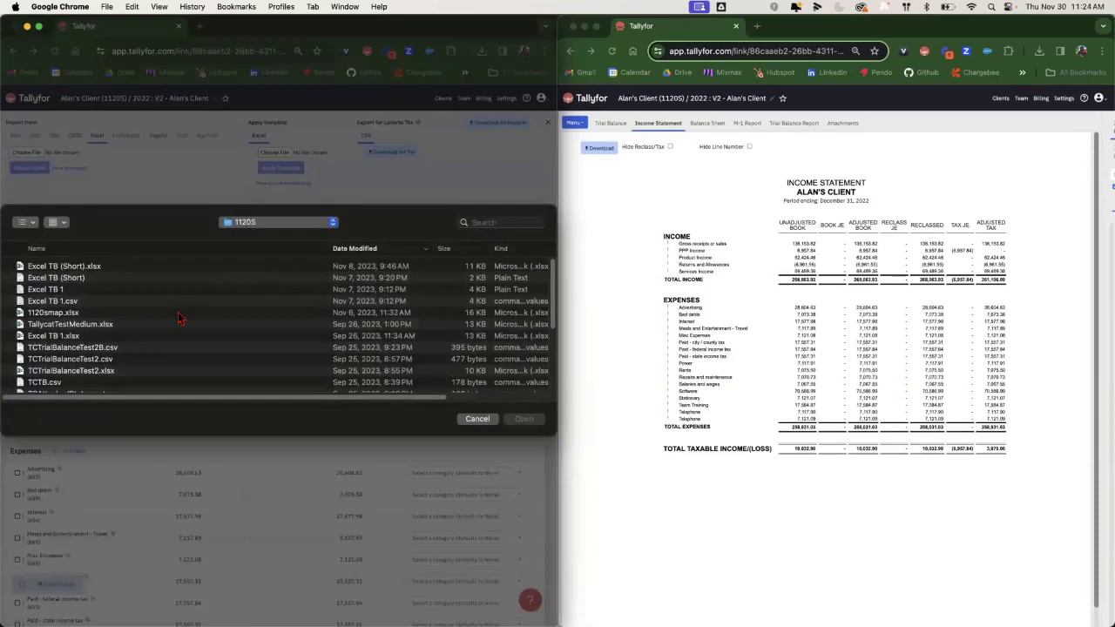
{"action": "left_click", "coordinate": [85, 315]}
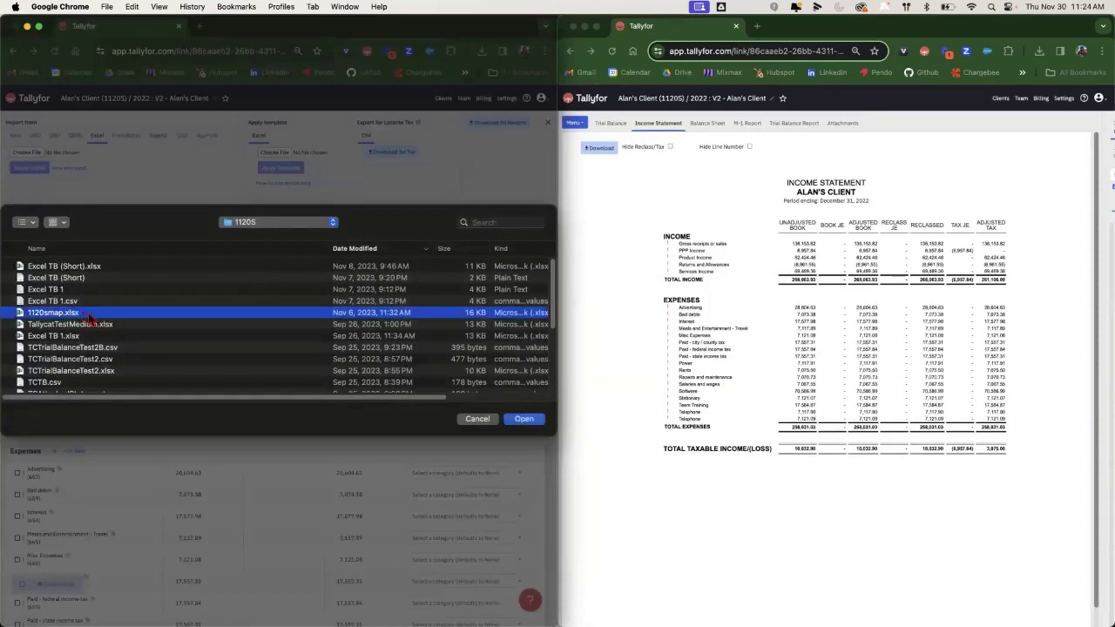
{"action": "key", "text": "space"}
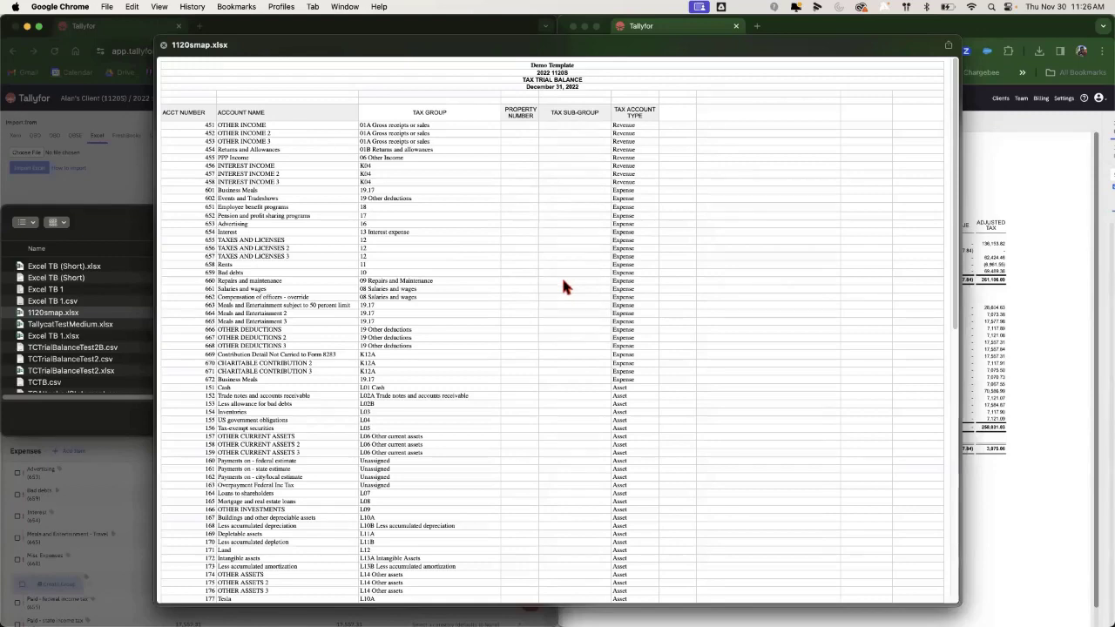
{"action": "left_click", "coordinate": [164, 45]}
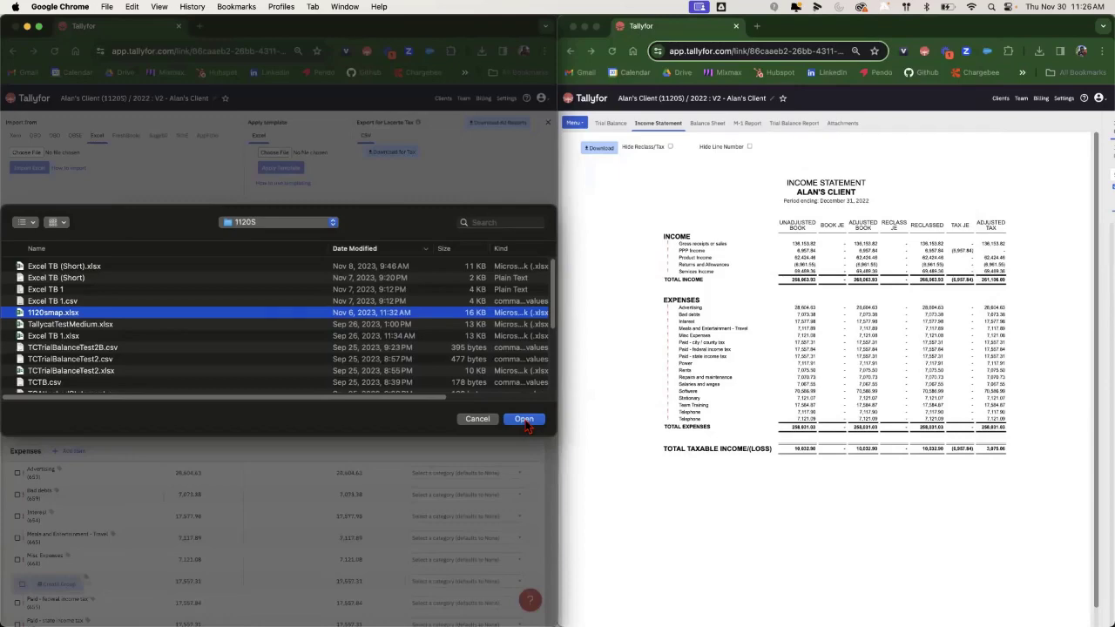
{"action": "left_click", "coordinate": [524, 419]}
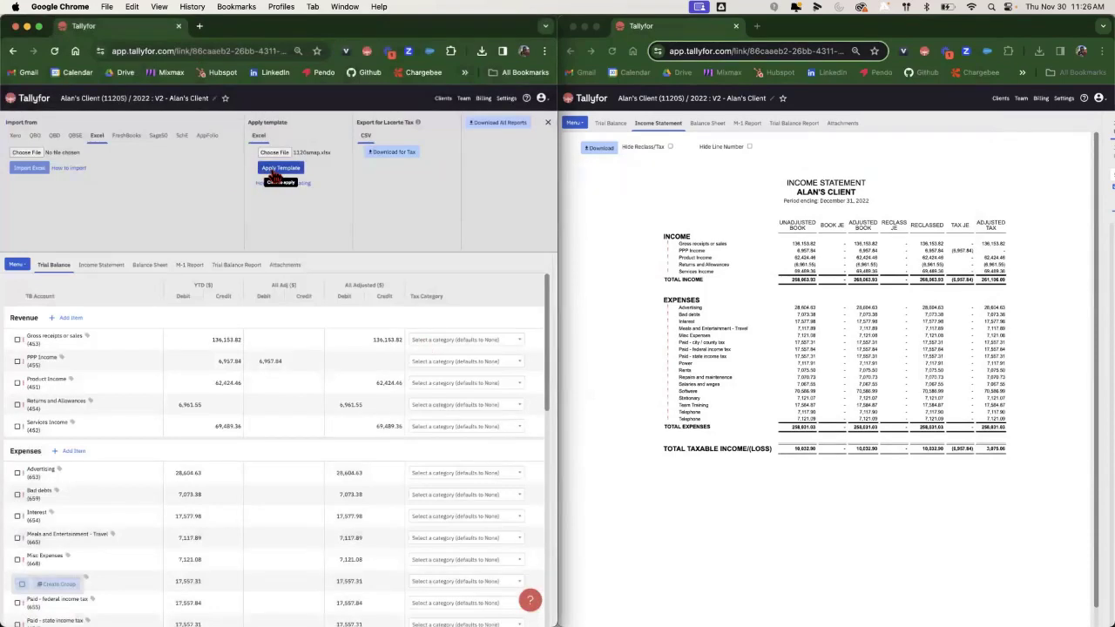
{"action": "left_click", "coordinate": [277, 169]}
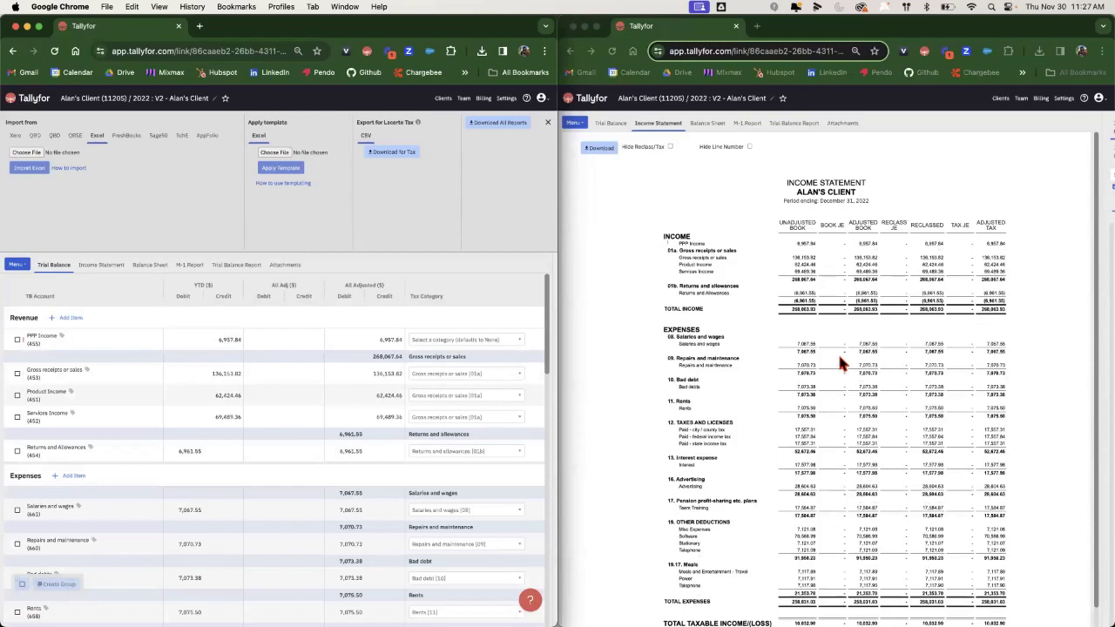
Map the PPP Income account to the tax category M-1 Line 5 - OTHER INCOME PER BOOKS NOT ON RETURN
{"action": "left_click", "coordinate": [52, 265]}
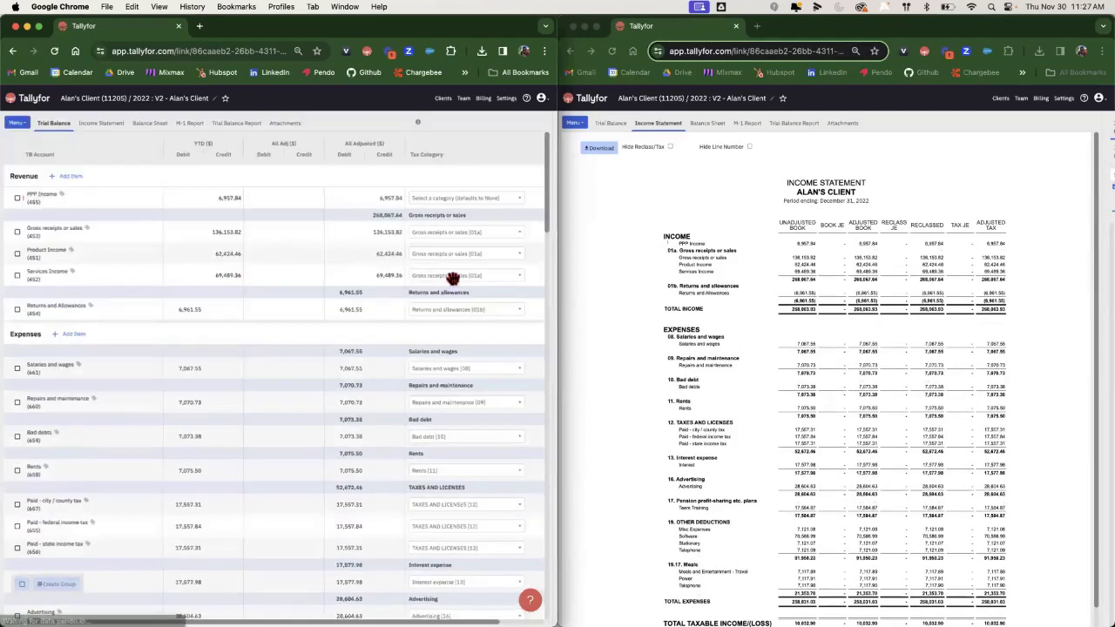
{"action": "left_click", "coordinate": [446, 197]}
{"action": "type", "text": "m-1"}
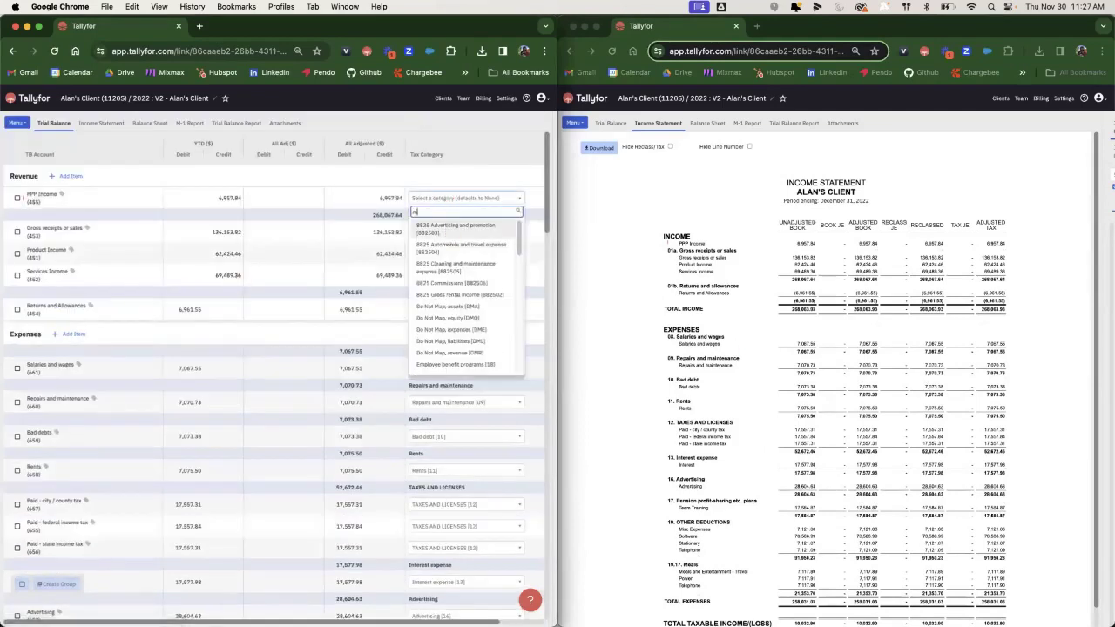
{"action": "key", "text": "Down"}
{"action": "key", "text": "Down"}
{"action": "key", "text": "Down"}
{"action": "key", "text": "Down"}
{"action": "key", "text": "Down"}
{"action": "key", "text": "Down"}
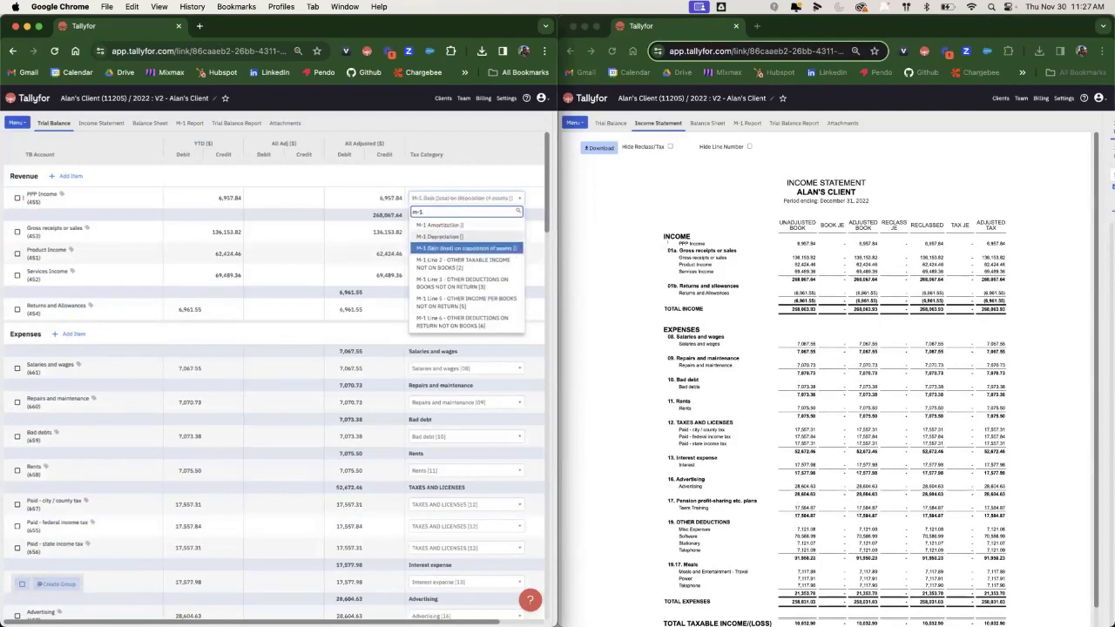
{"action": "key", "text": "Return"}
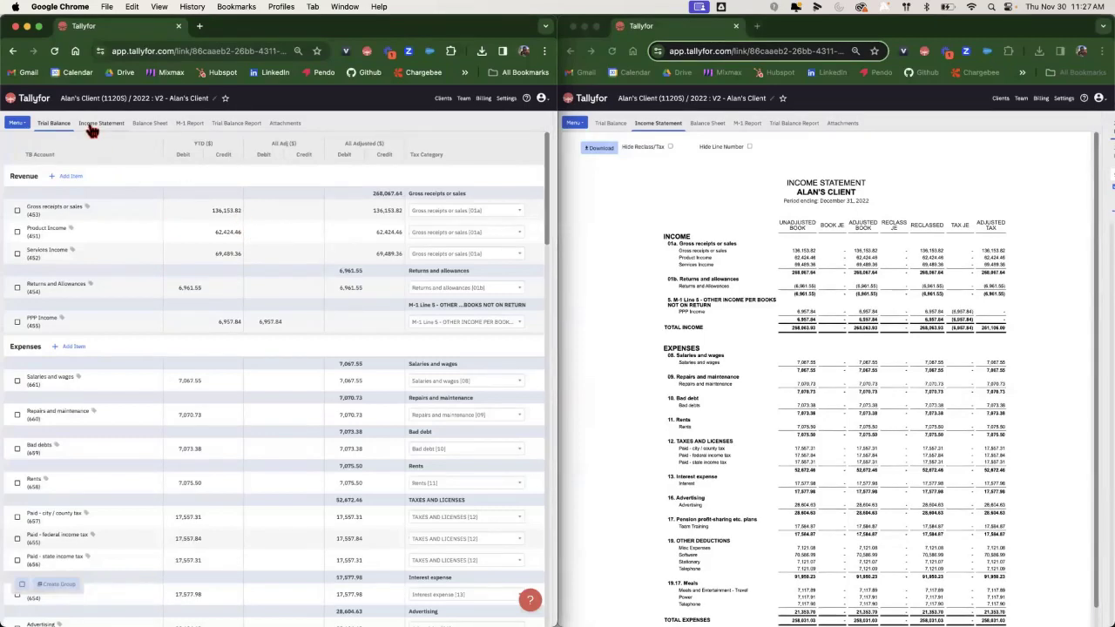
Maximize the binder window, reveal the journal entry pane beside the trial balance, and display the JE Report
{"action": "double_click", "coordinate": [407, 31]}
{"action": "left_click", "coordinate": [18, 123]}
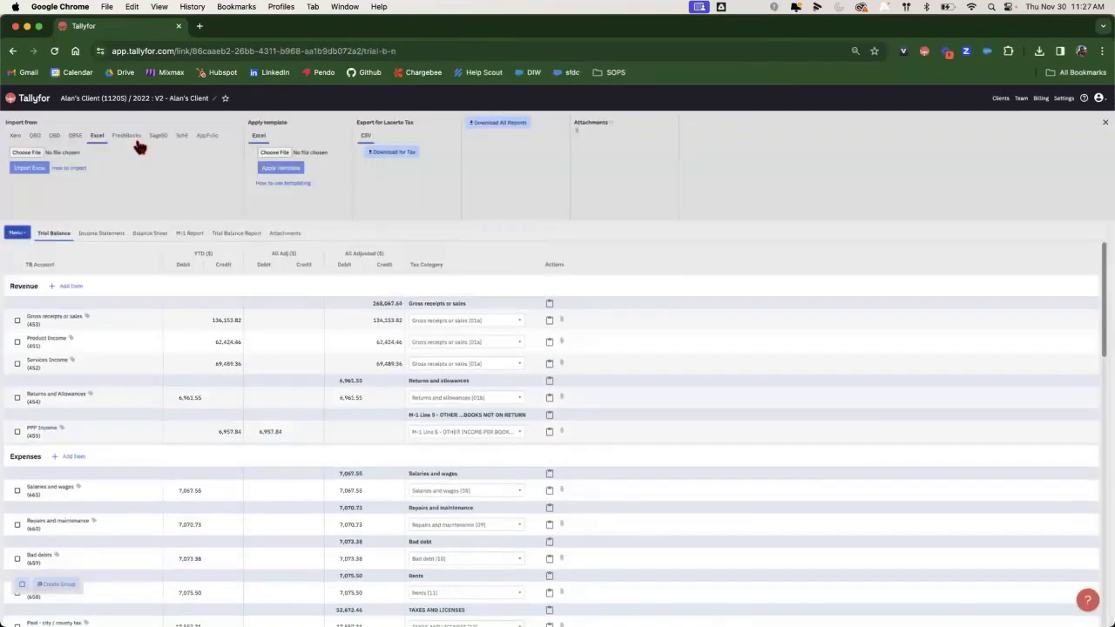
{"action": "left_click_drag", "start_coordinate": [1103, 363], "coordinate": [612, 351]}
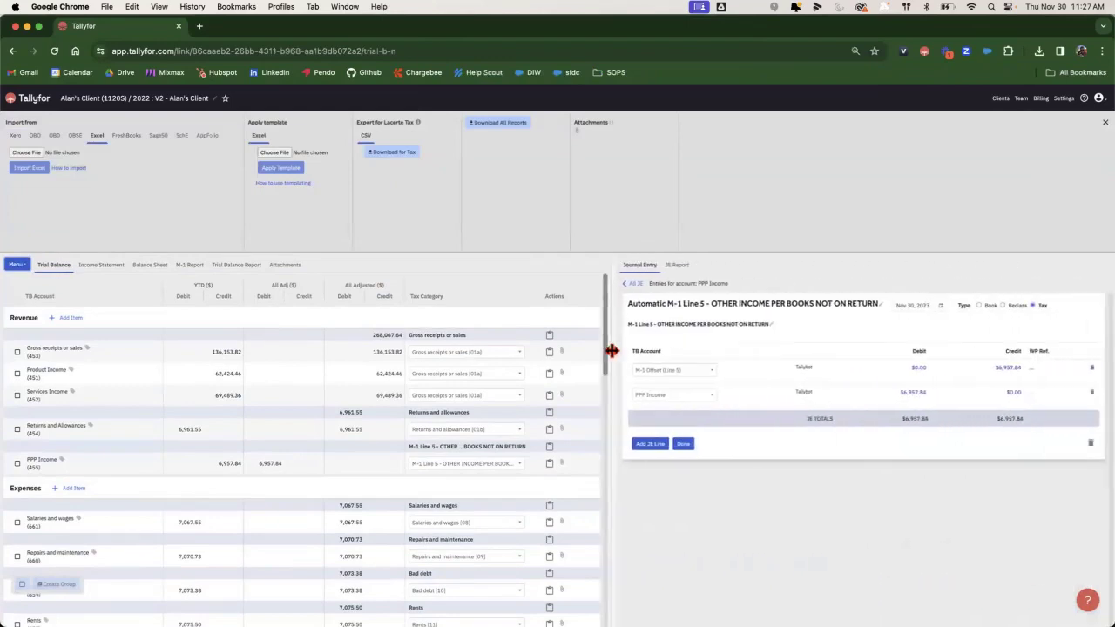
{"action": "left_click", "coordinate": [673, 303]}
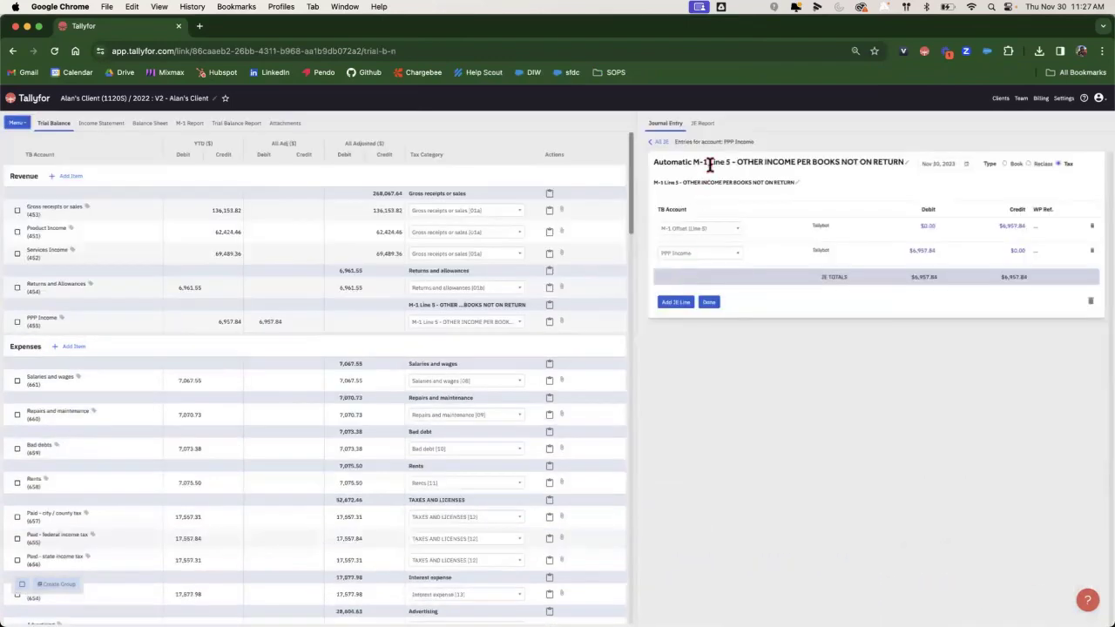
{"action": "left_click", "coordinate": [702, 124]}
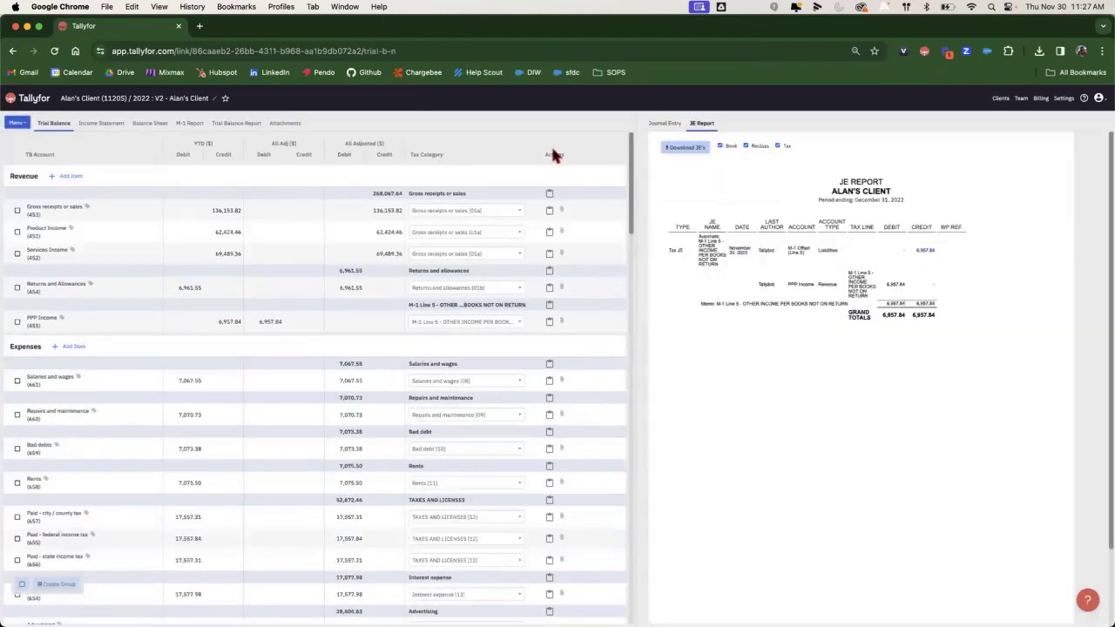
Open the help article on the Lacerte tax export and read through its first-time setup and data import instructions
{"action": "left_click", "coordinate": [16, 122]}
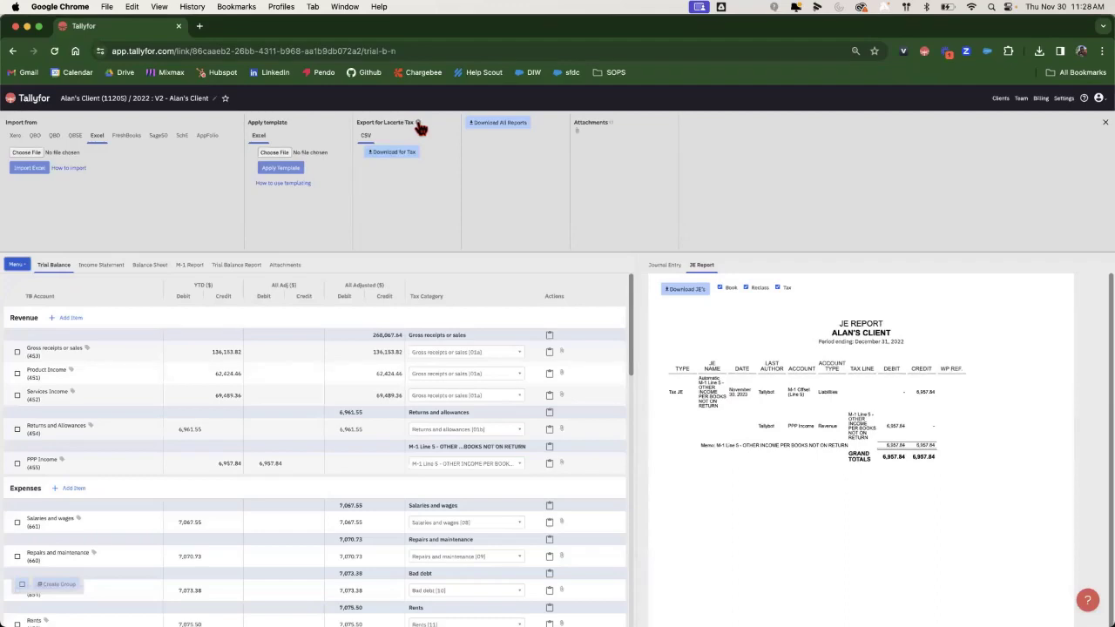
{"action": "mouse_move", "coordinate": [417, 122]}
{"action": "left_click", "coordinate": [417, 115]}
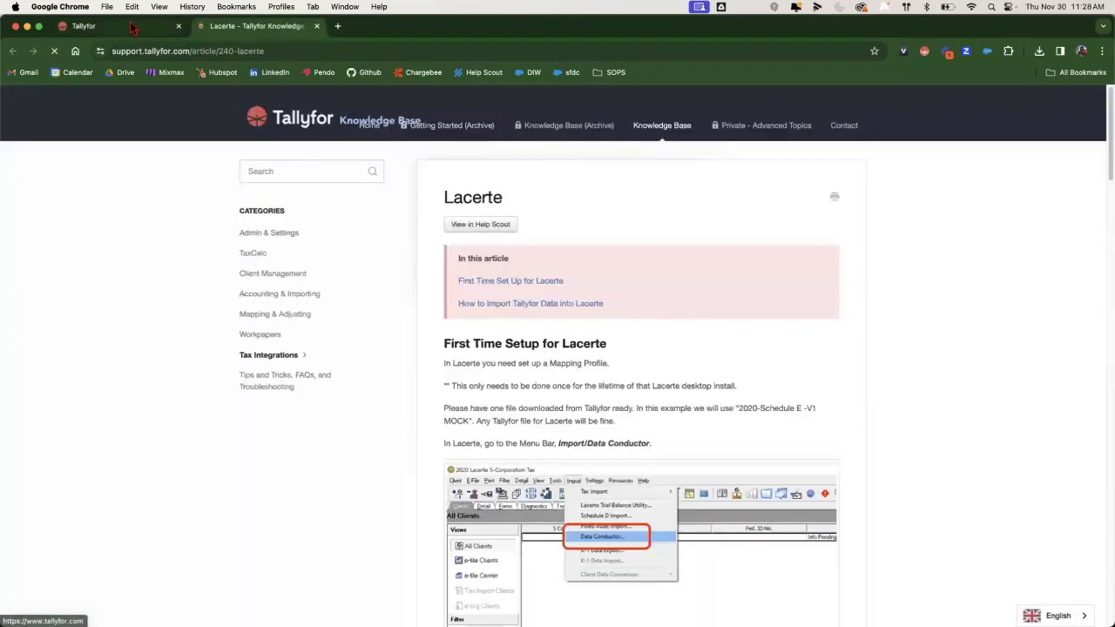
{"action": "scroll", "coordinate": [612, 339], "scroll_direction": "down", "scroll_amount": 1}
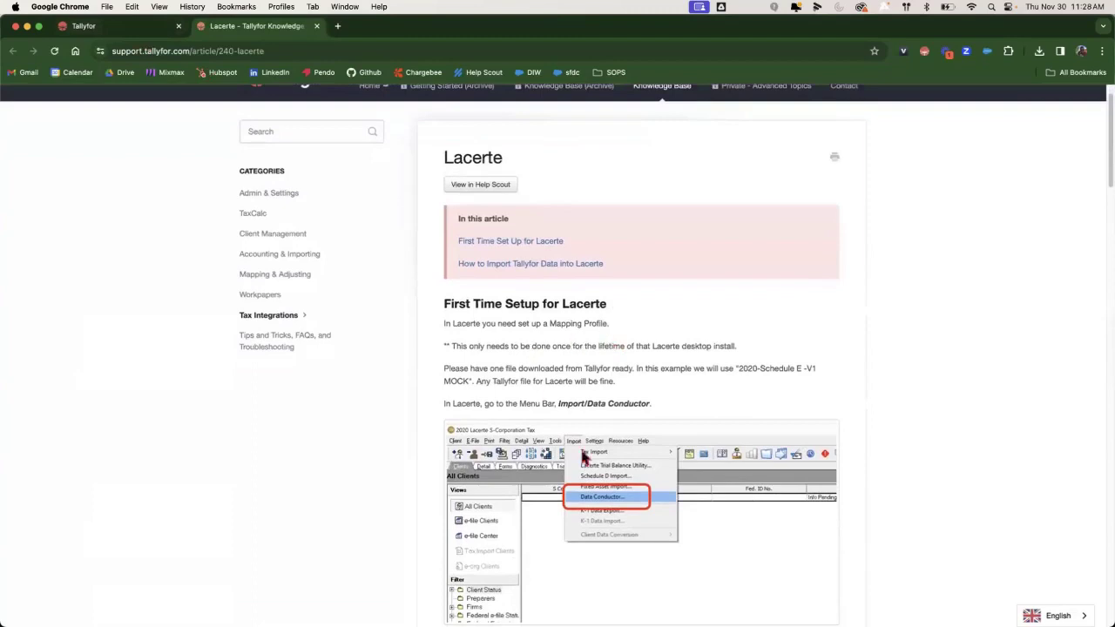
{"action": "scroll", "coordinate": [613, 339], "scroll_direction": "down", "scroll_amount": 2}
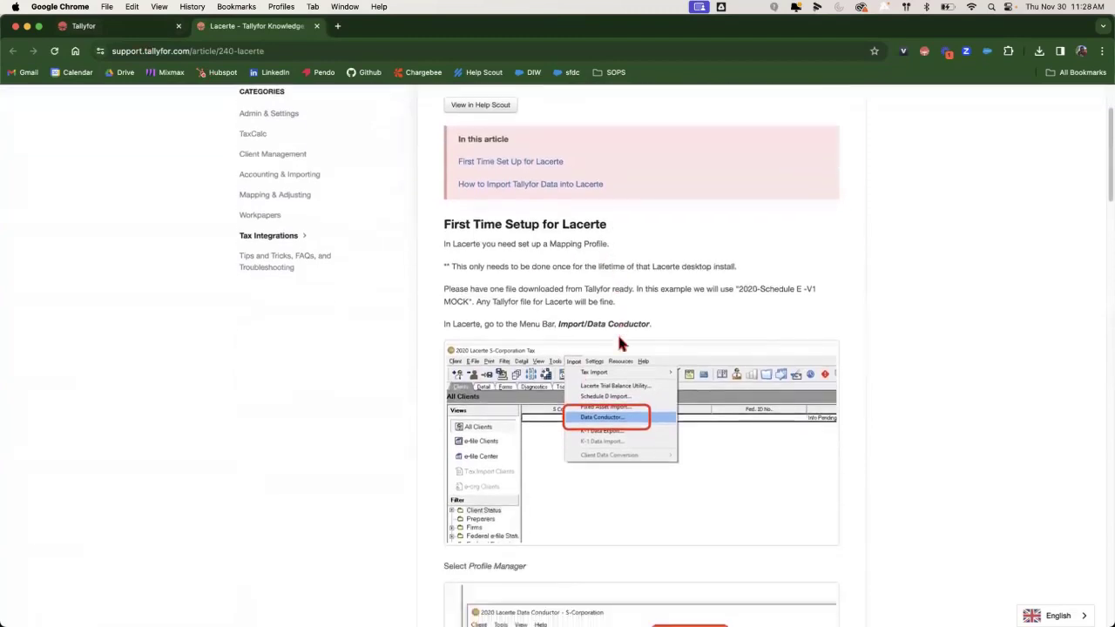
{"action": "scroll", "coordinate": [619, 342], "scroll_direction": "down", "scroll_amount": 1}
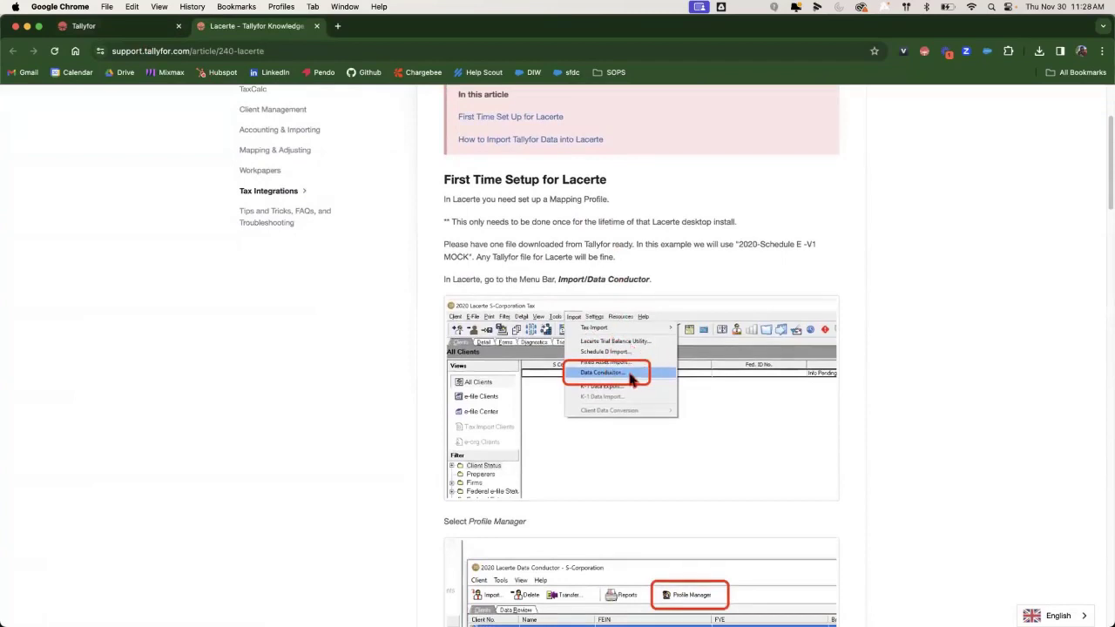
{"action": "scroll", "coordinate": [630, 377], "scroll_direction": "down", "scroll_amount": 1}
{"action": "scroll", "coordinate": [628, 367], "scroll_direction": "down", "scroll_amount": 3}
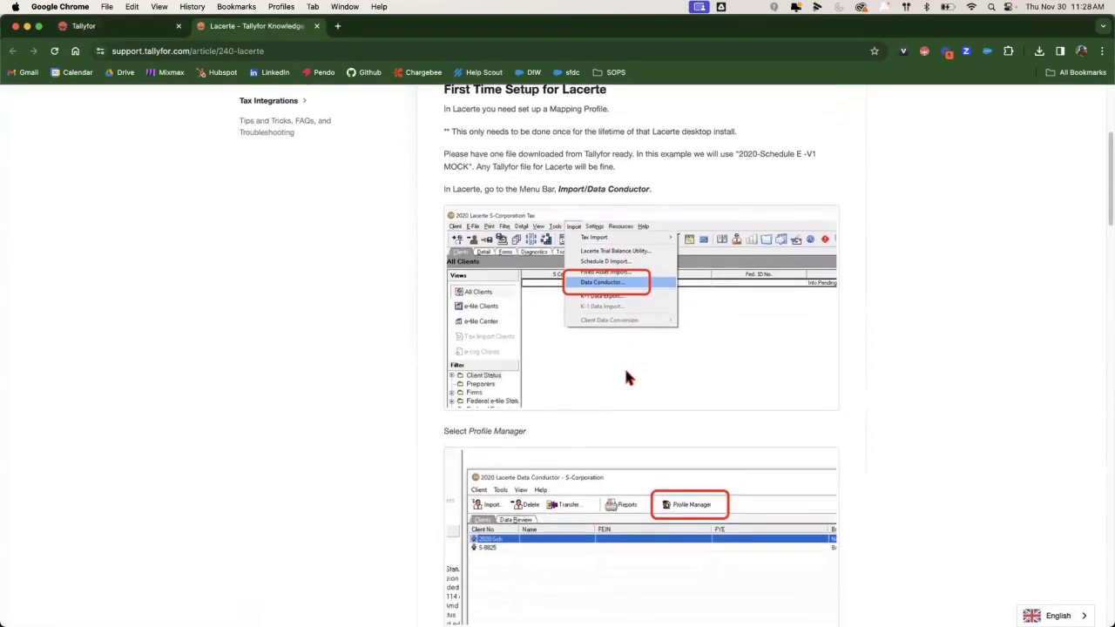
{"action": "scroll", "coordinate": [623, 362], "scroll_direction": "down", "scroll_amount": 1}
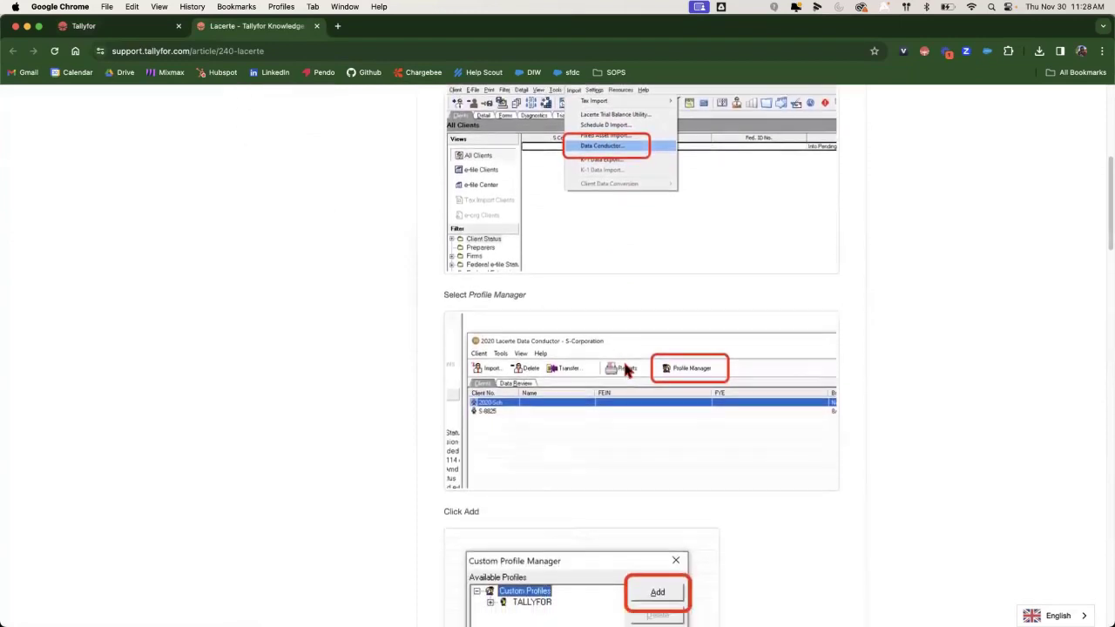
{"action": "scroll", "coordinate": [631, 370], "scroll_direction": "down", "scroll_amount": 2}
{"action": "scroll", "coordinate": [645, 357], "scroll_direction": "down", "scroll_amount": 7}
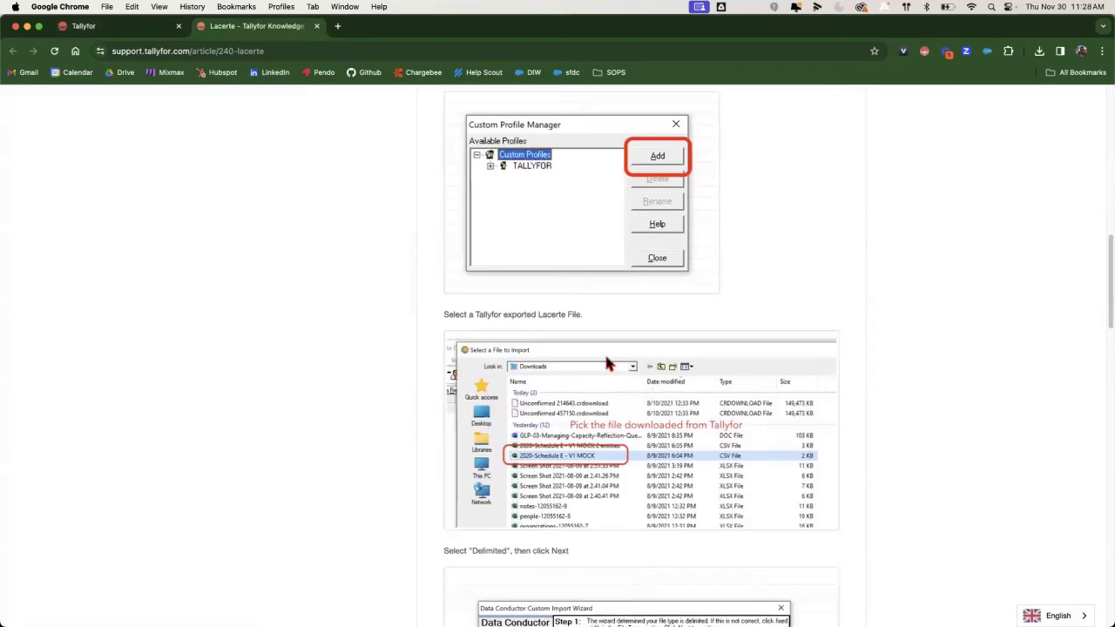
{"action": "scroll", "coordinate": [607, 364], "scroll_direction": "down", "scroll_amount": 10}
{"action": "scroll", "coordinate": [644, 401], "scroll_direction": "down", "scroll_amount": 18}
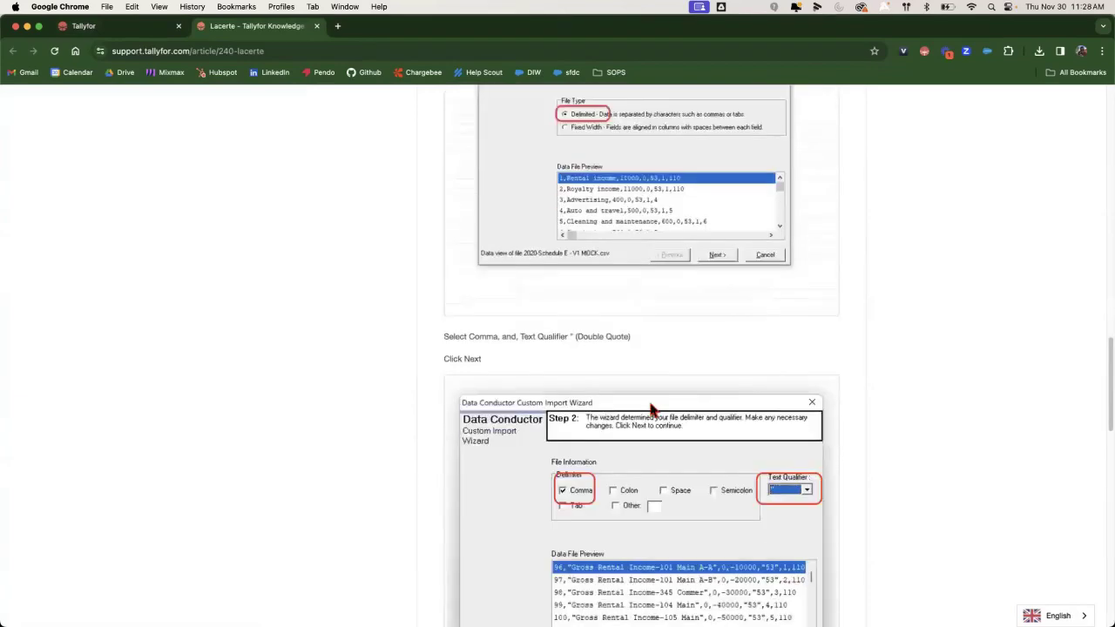
{"action": "scroll", "coordinate": [650, 407], "scroll_direction": "down", "scroll_amount": 5}
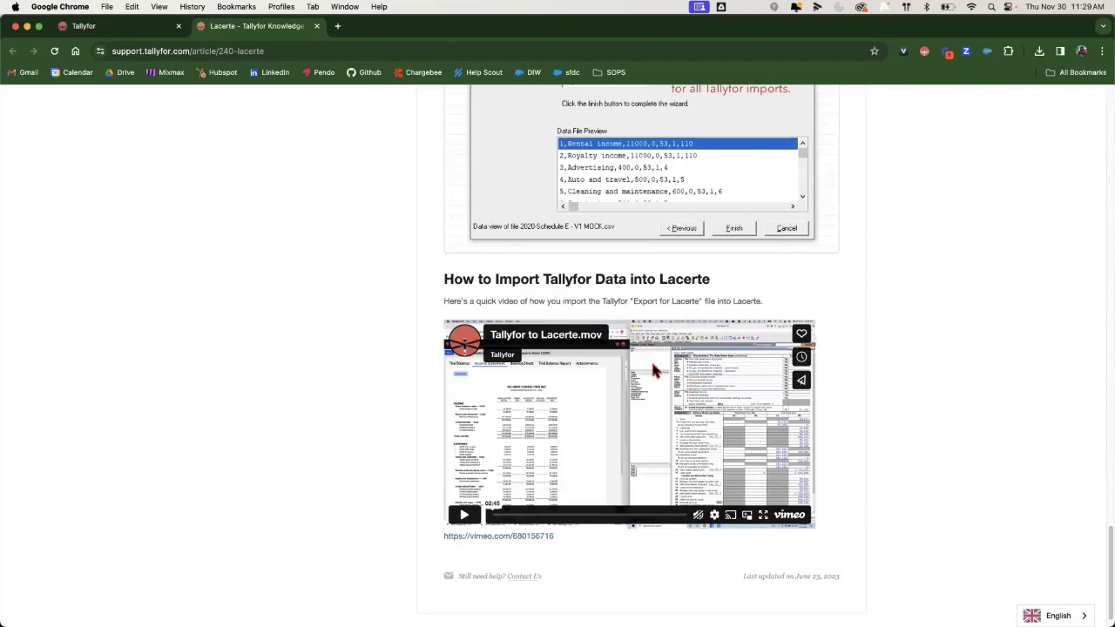
{"action": "scroll", "coordinate": [416, 294], "scroll_direction": "up", "scroll_amount": 10}
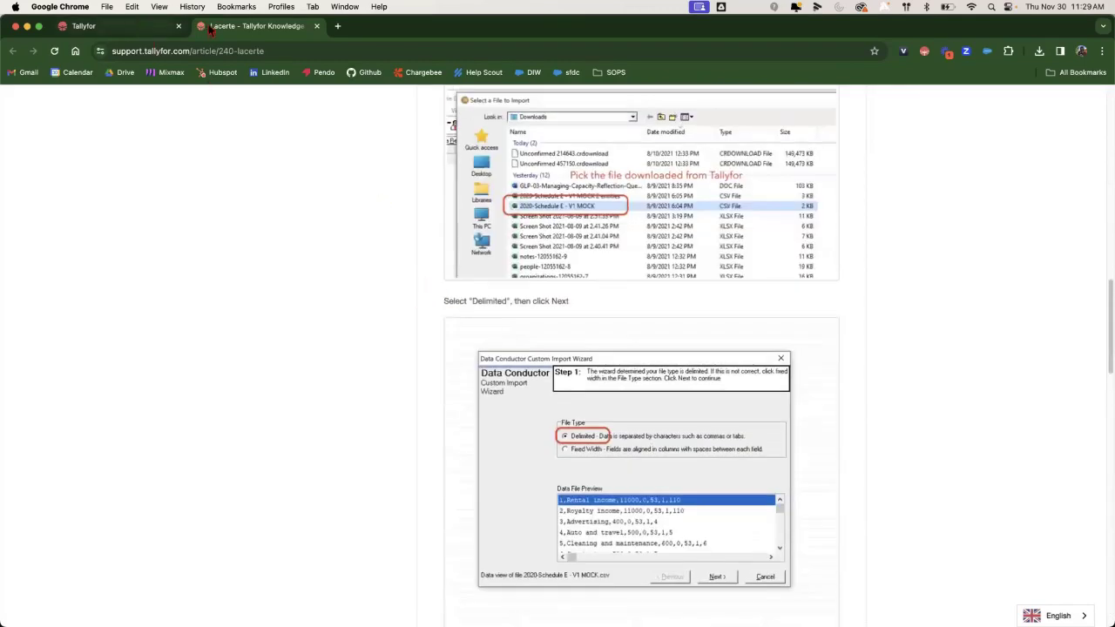
Return to the binder, widen the JE Report pane, and switch the report's Tax entries off and back on
{"action": "left_click", "coordinate": [130, 27]}
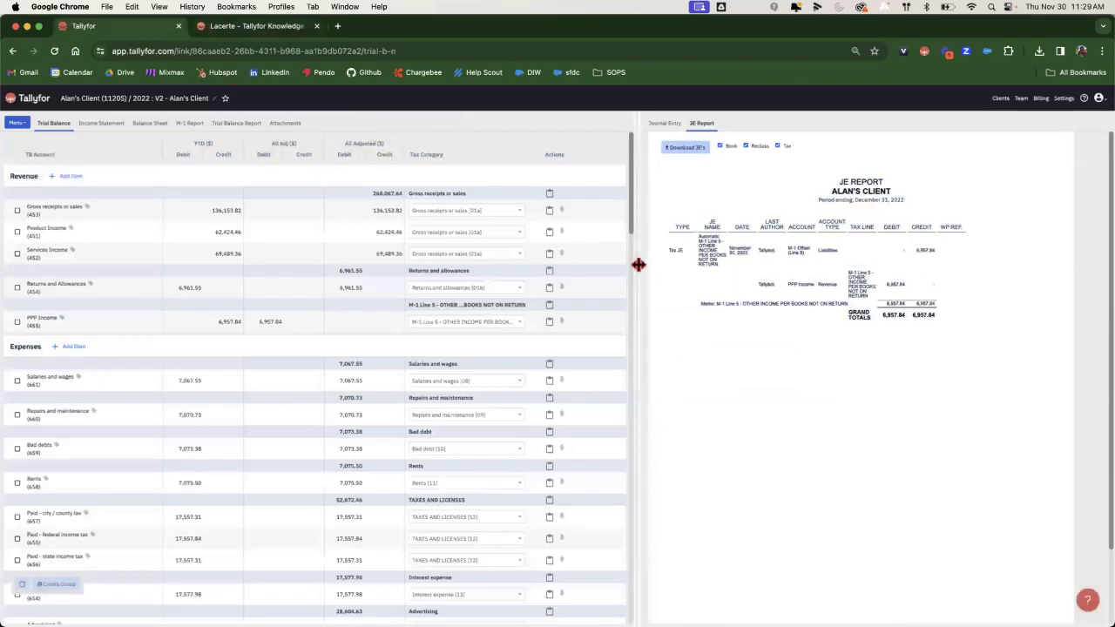
{"action": "left_click_drag", "start_coordinate": [639, 265], "coordinate": [610, 265]}
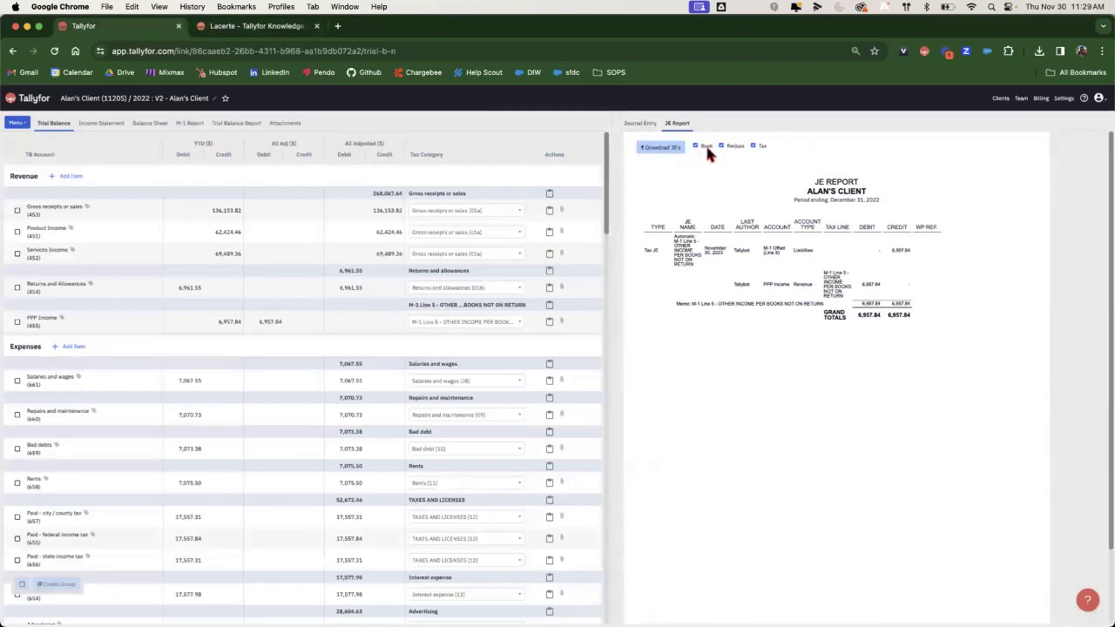
{"action": "left_click", "coordinate": [754, 146]}
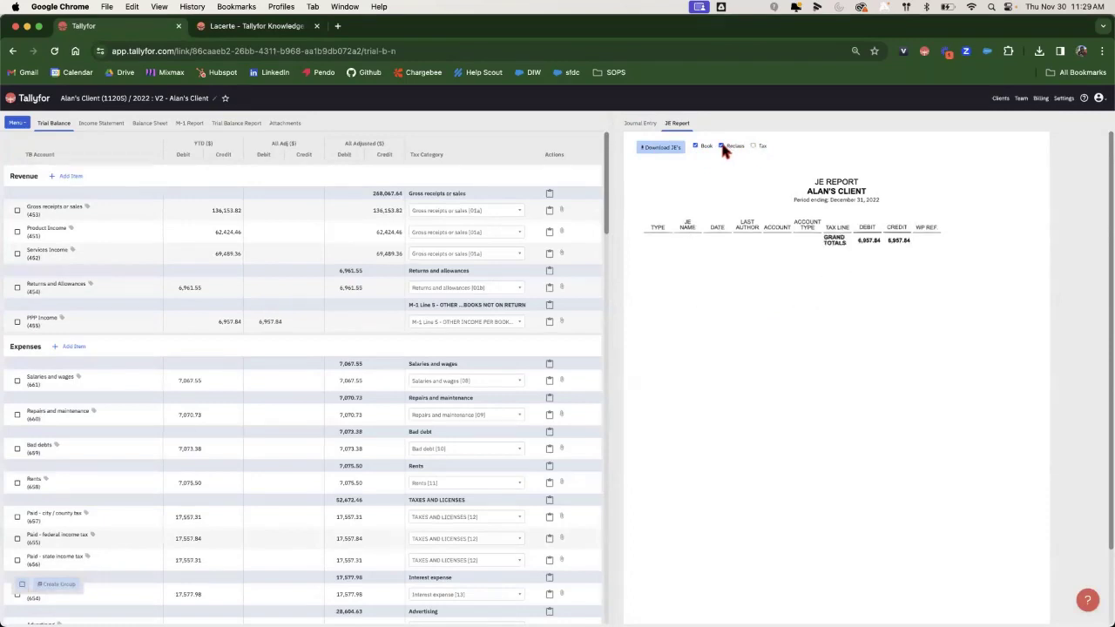
{"action": "left_click", "coordinate": [755, 146]}
{"action": "left_click", "coordinate": [723, 146]}
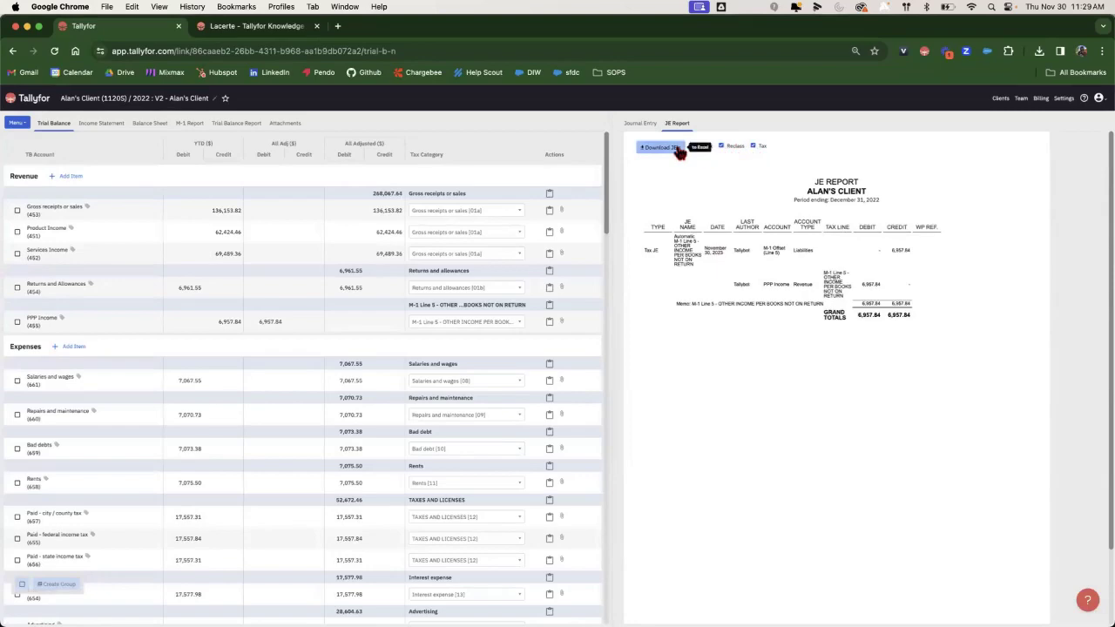
View the Income Statement and review the Balance Sheet with its Reclass/Tax columns hidden
{"action": "left_click", "coordinate": [20, 125]}
{"action": "left_click", "coordinate": [91, 265]}
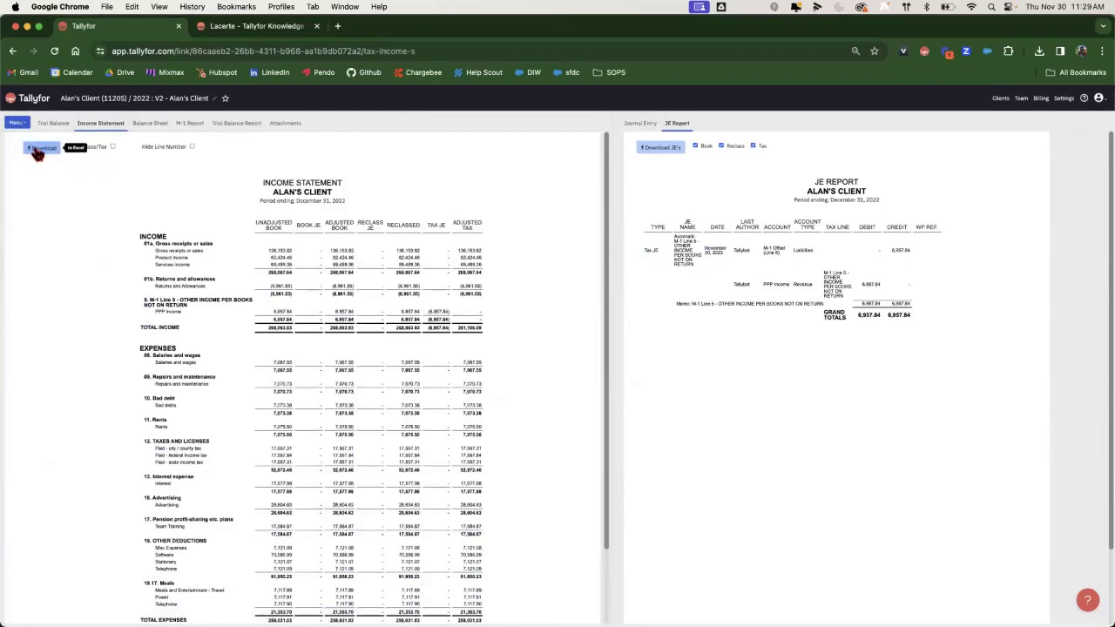
{"action": "left_click", "coordinate": [148, 123]}
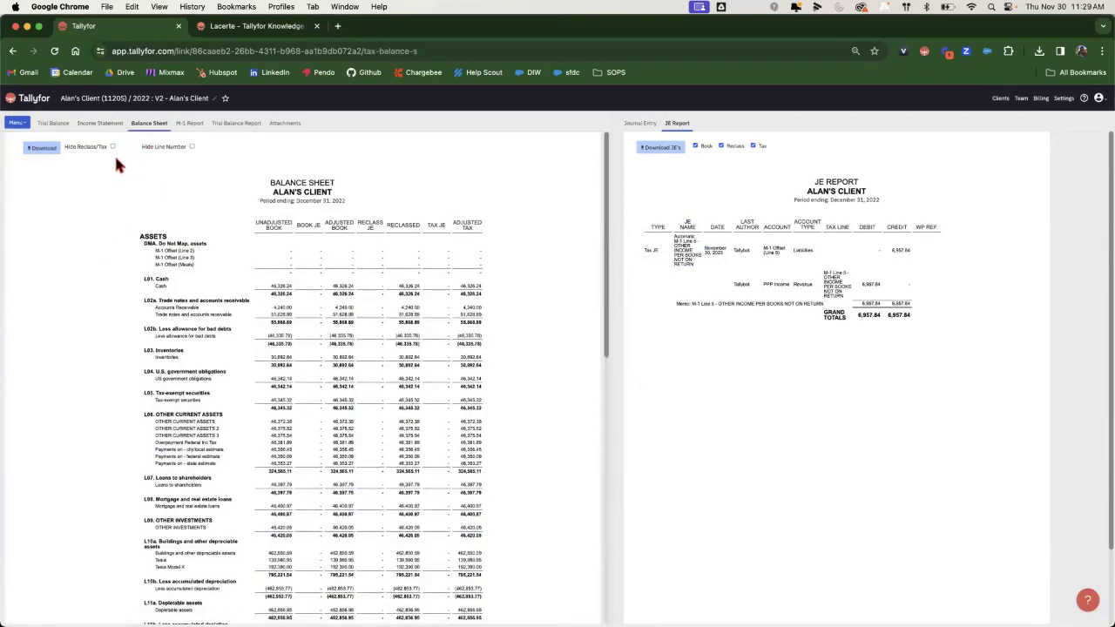
{"action": "left_click", "coordinate": [112, 147]}
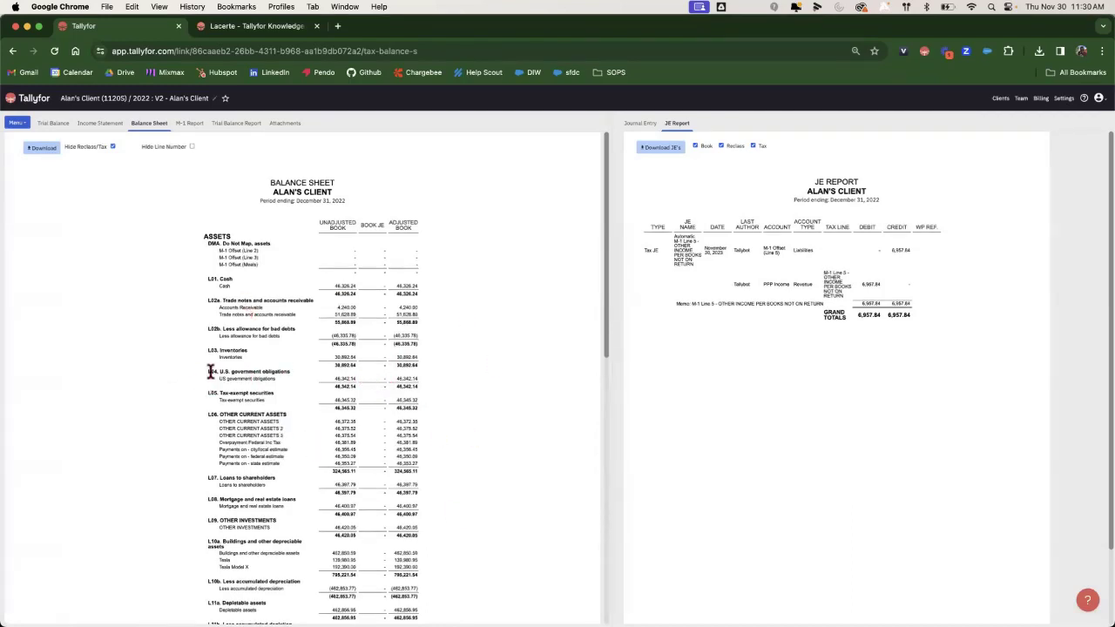
{"action": "scroll", "coordinate": [210, 375], "scroll_direction": "down", "scroll_amount": 3}
{"action": "scroll", "coordinate": [213, 374], "scroll_direction": "down", "scroll_amount": 2}
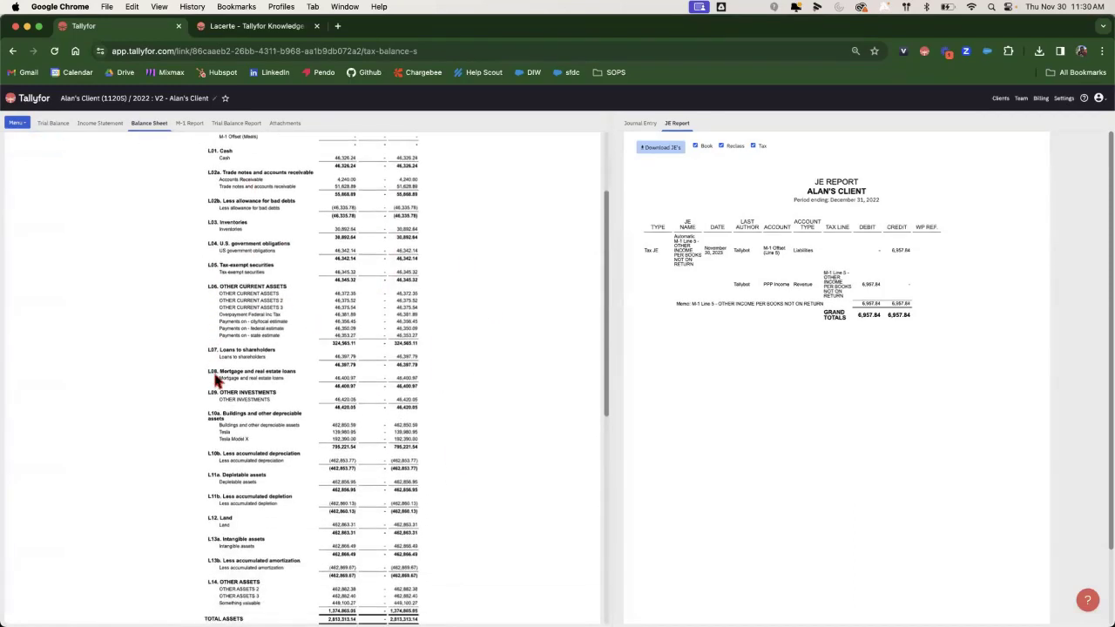
{"action": "scroll", "coordinate": [219, 373], "scroll_direction": "down", "scroll_amount": 2}
{"action": "scroll", "coordinate": [220, 373], "scroll_direction": "up", "scroll_amount": 5}
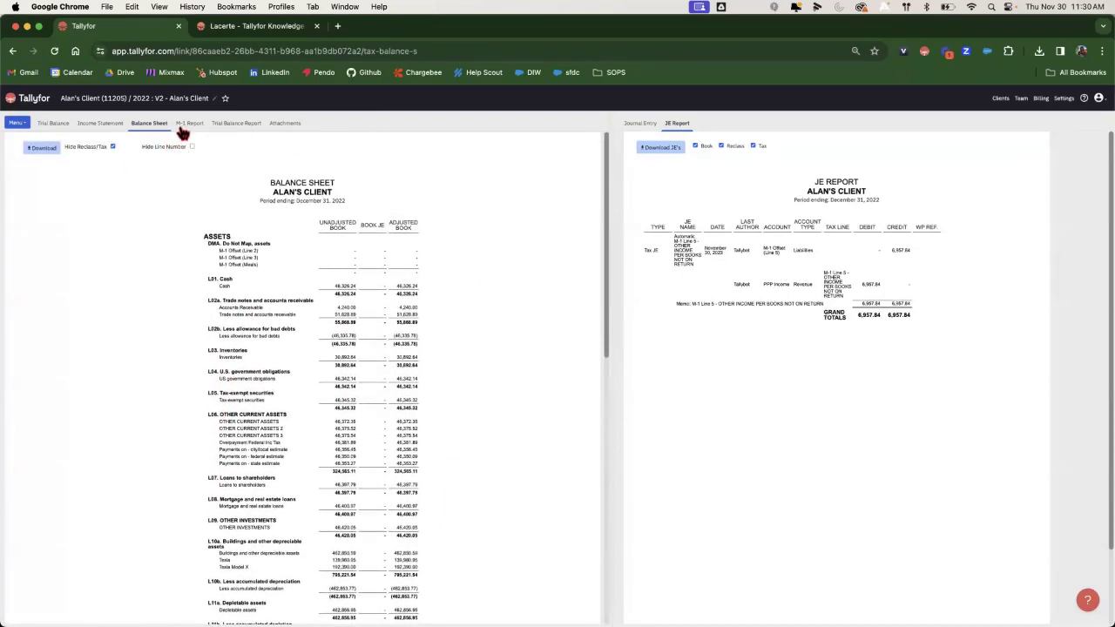
Open the Trial Balance Report and compare it with the 2023:V1 - Federal Return adjusted trial balance
{"action": "left_click", "coordinate": [232, 124]}
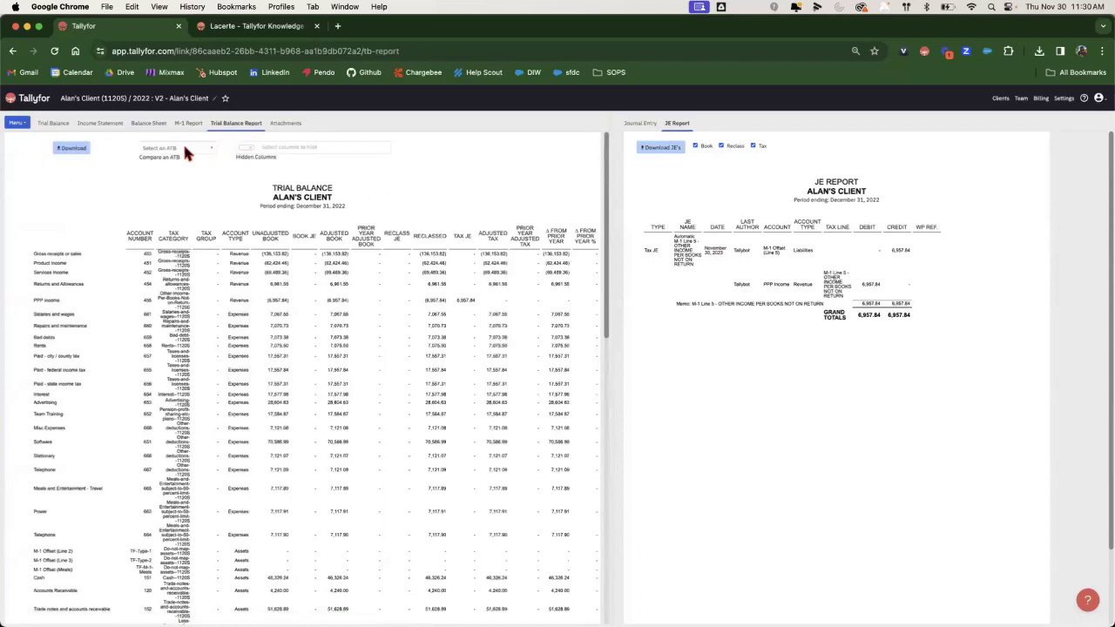
{"action": "left_click", "coordinate": [180, 148]}
{"action": "left_click", "coordinate": [200, 195]}
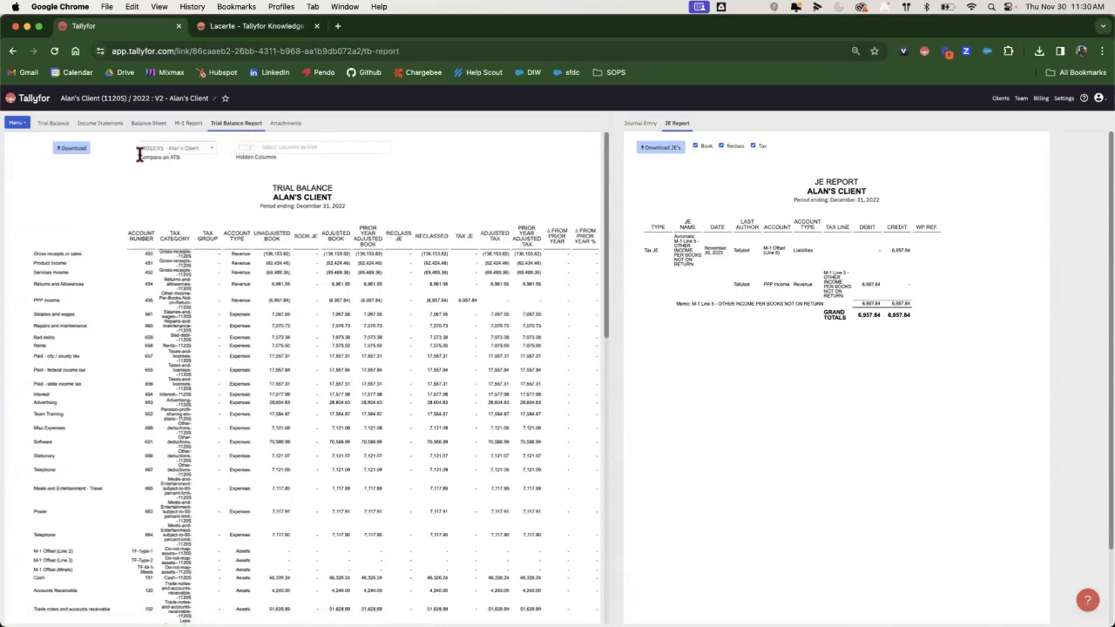
{"action": "left_click", "coordinate": [174, 148]}
{"action": "left_click", "coordinate": [180, 170]}
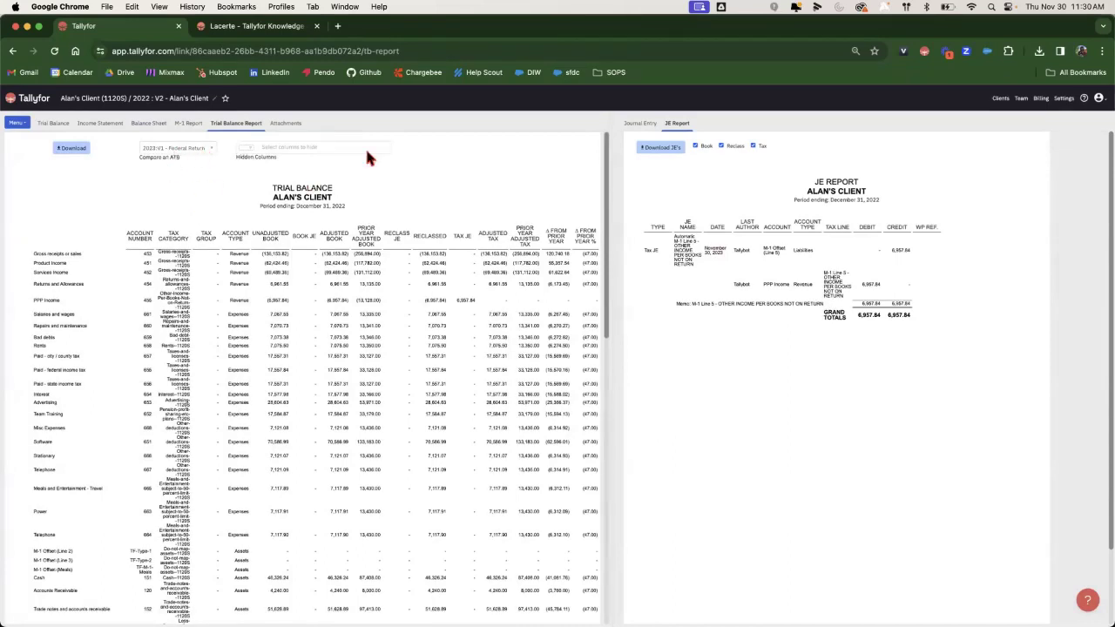
Review which Trial Balance Report columns can be hidden, and look over the binder's import, template, Lacerte export and report download options
{"action": "left_click", "coordinate": [250, 146]}
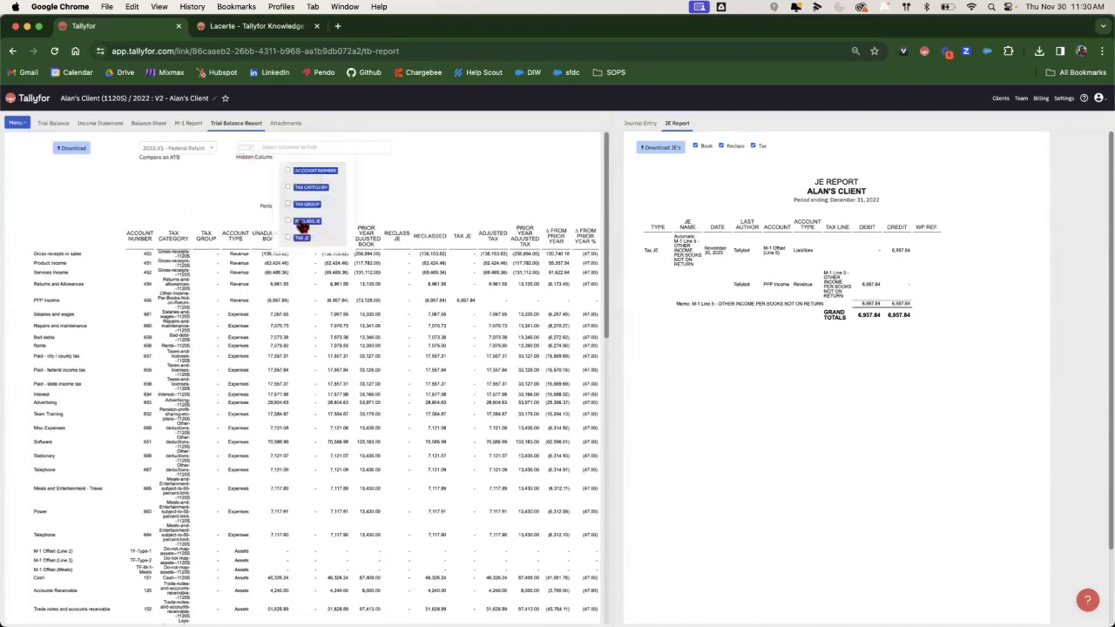
{"action": "left_click", "coordinate": [233, 178]}
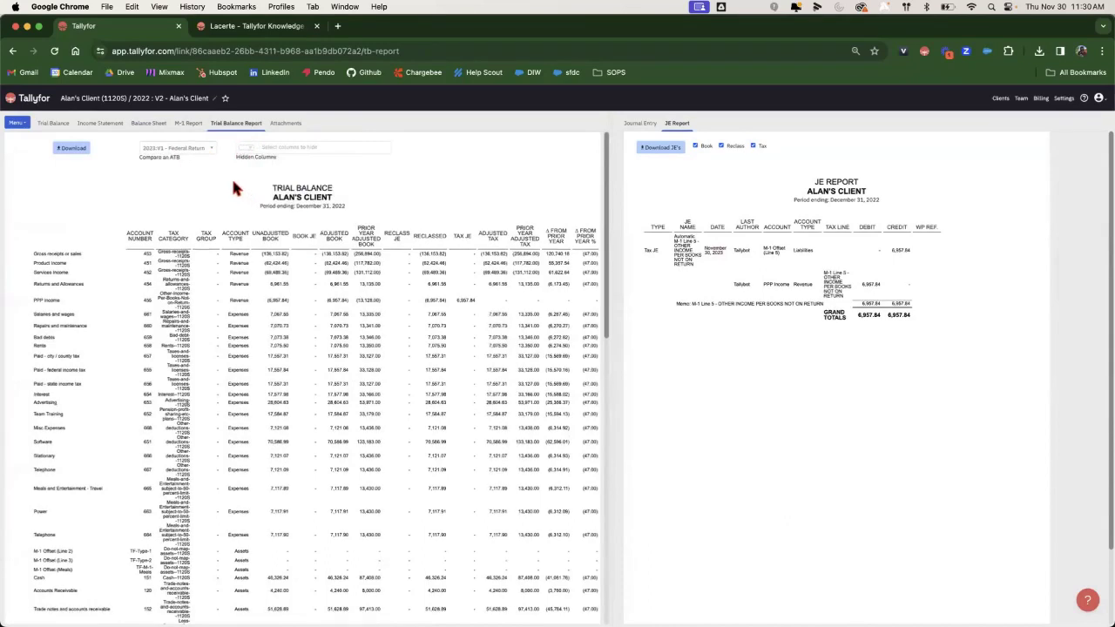
{"action": "left_click", "coordinate": [18, 123]}
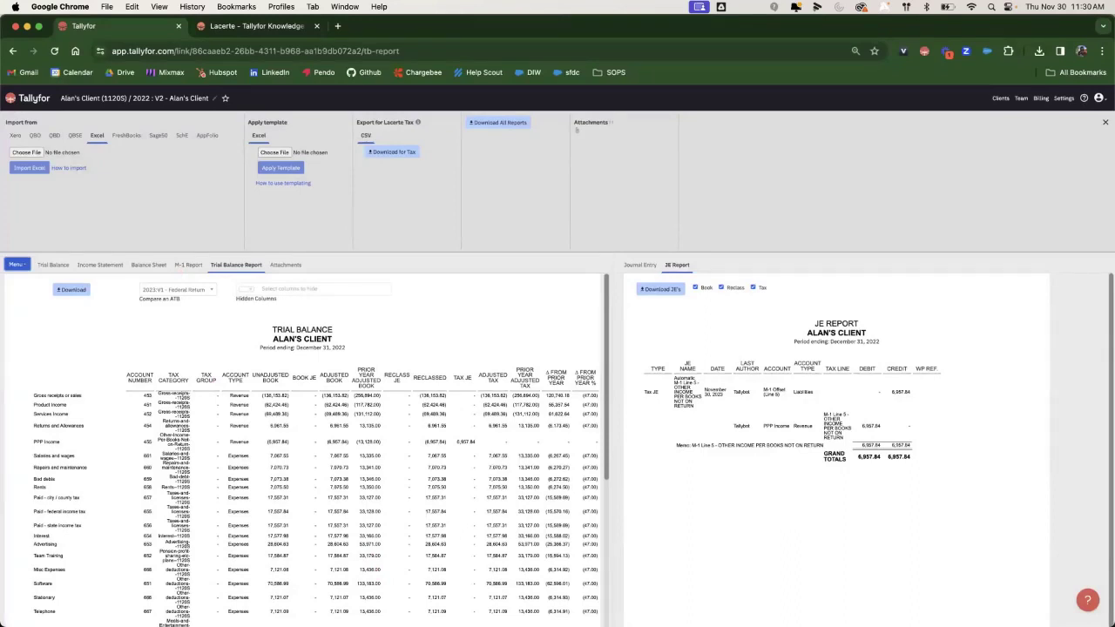
{"action": "scroll", "coordinate": [183, 322], "scroll_direction": "down", "scroll_amount": 3}
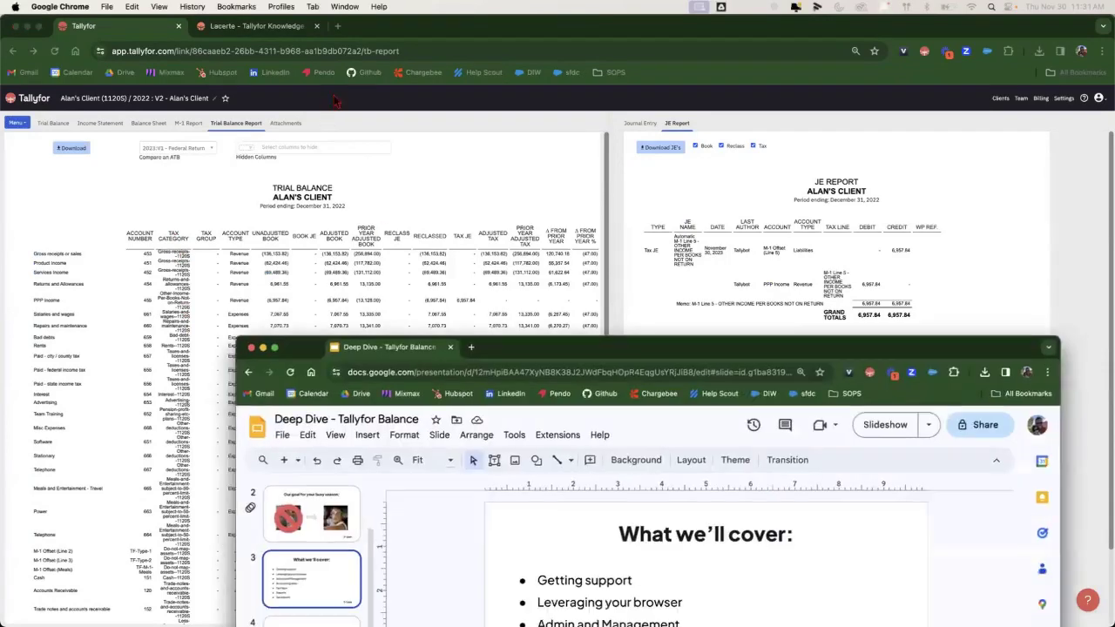
Move the Deep Dive - Tallyfor Balance presentation into the main browser window and start the slideshow from slide 5, "Show TY23 who's boss!"
{"action": "left_click_drag", "start_coordinate": [336, 102], "coordinate": [373, 33]}
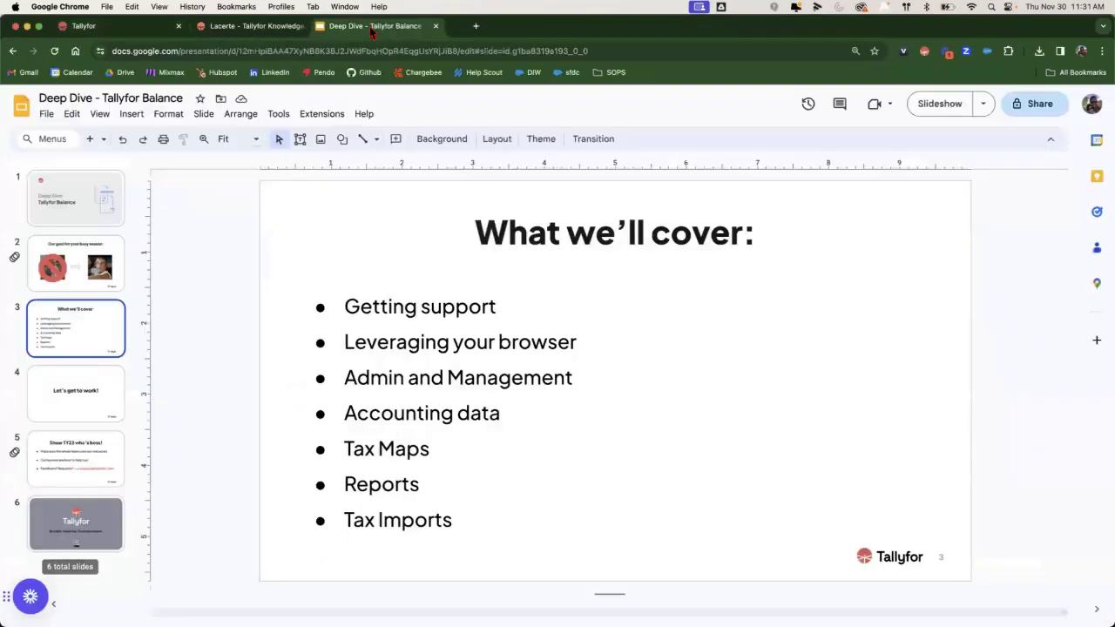
{"action": "left_click", "coordinate": [69, 448]}
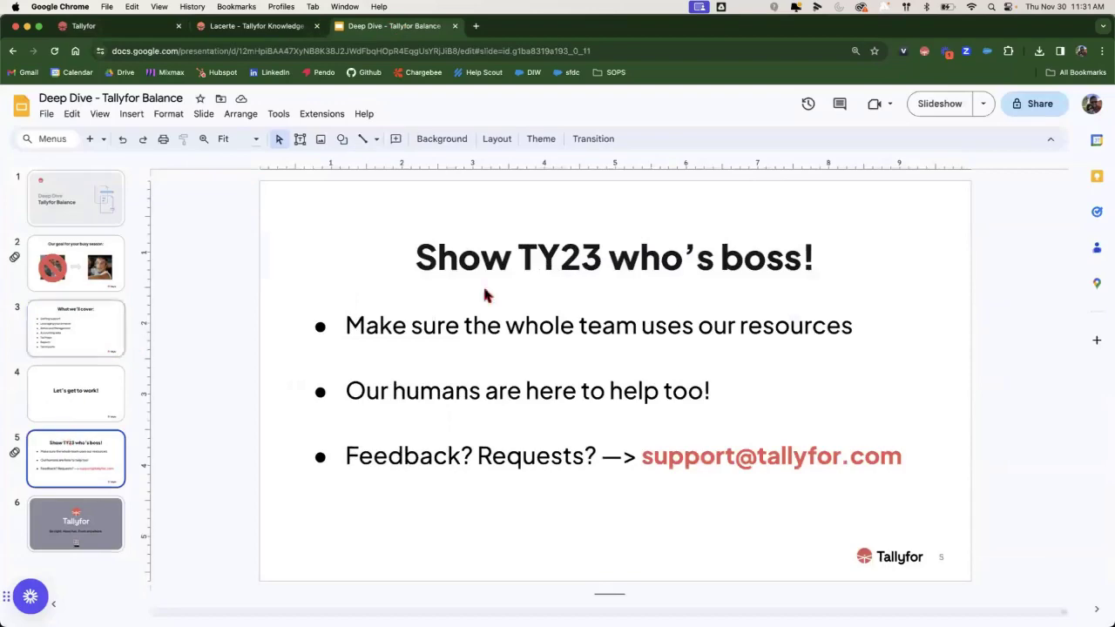
{"action": "left_click", "coordinate": [947, 108]}
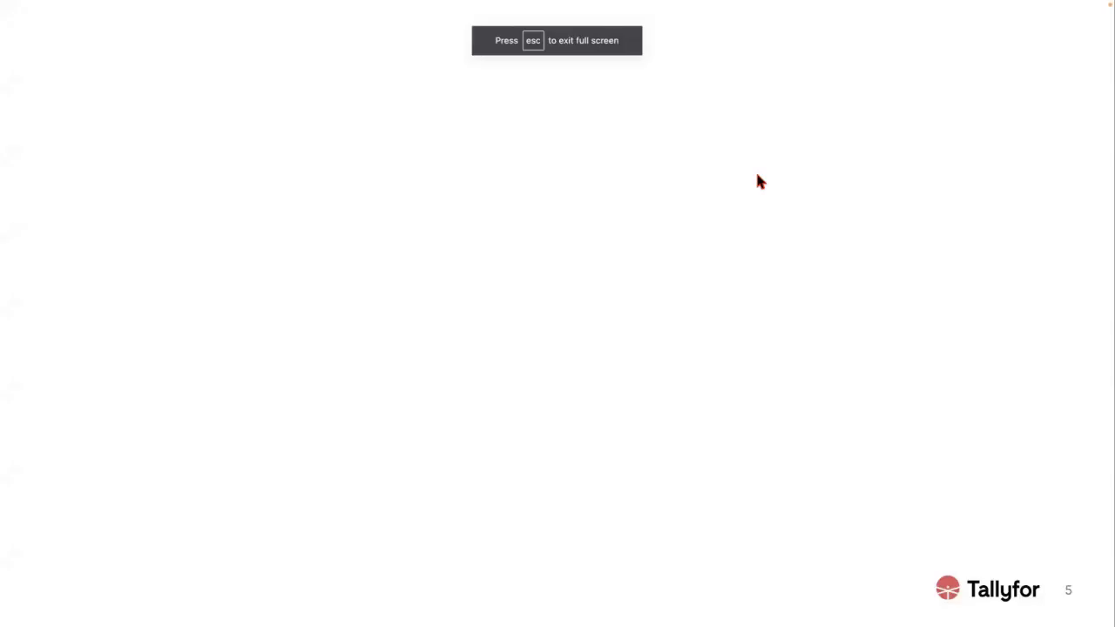